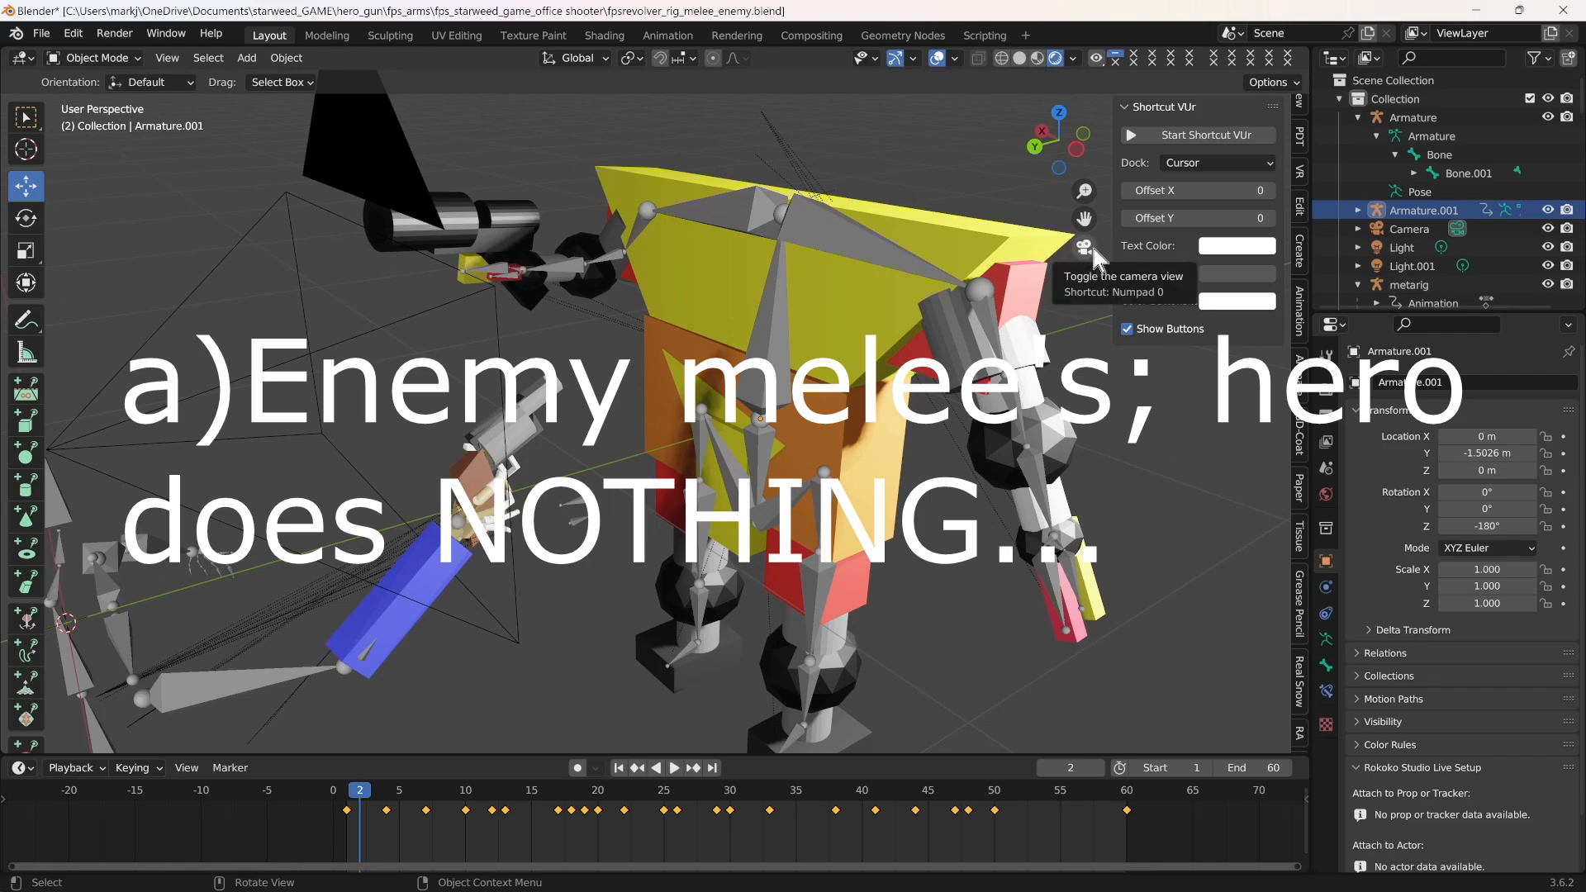
Examine the enemy robot and the hero's revolver arm through the camera and from an angled view at frame 2
left_click(1090, 245)
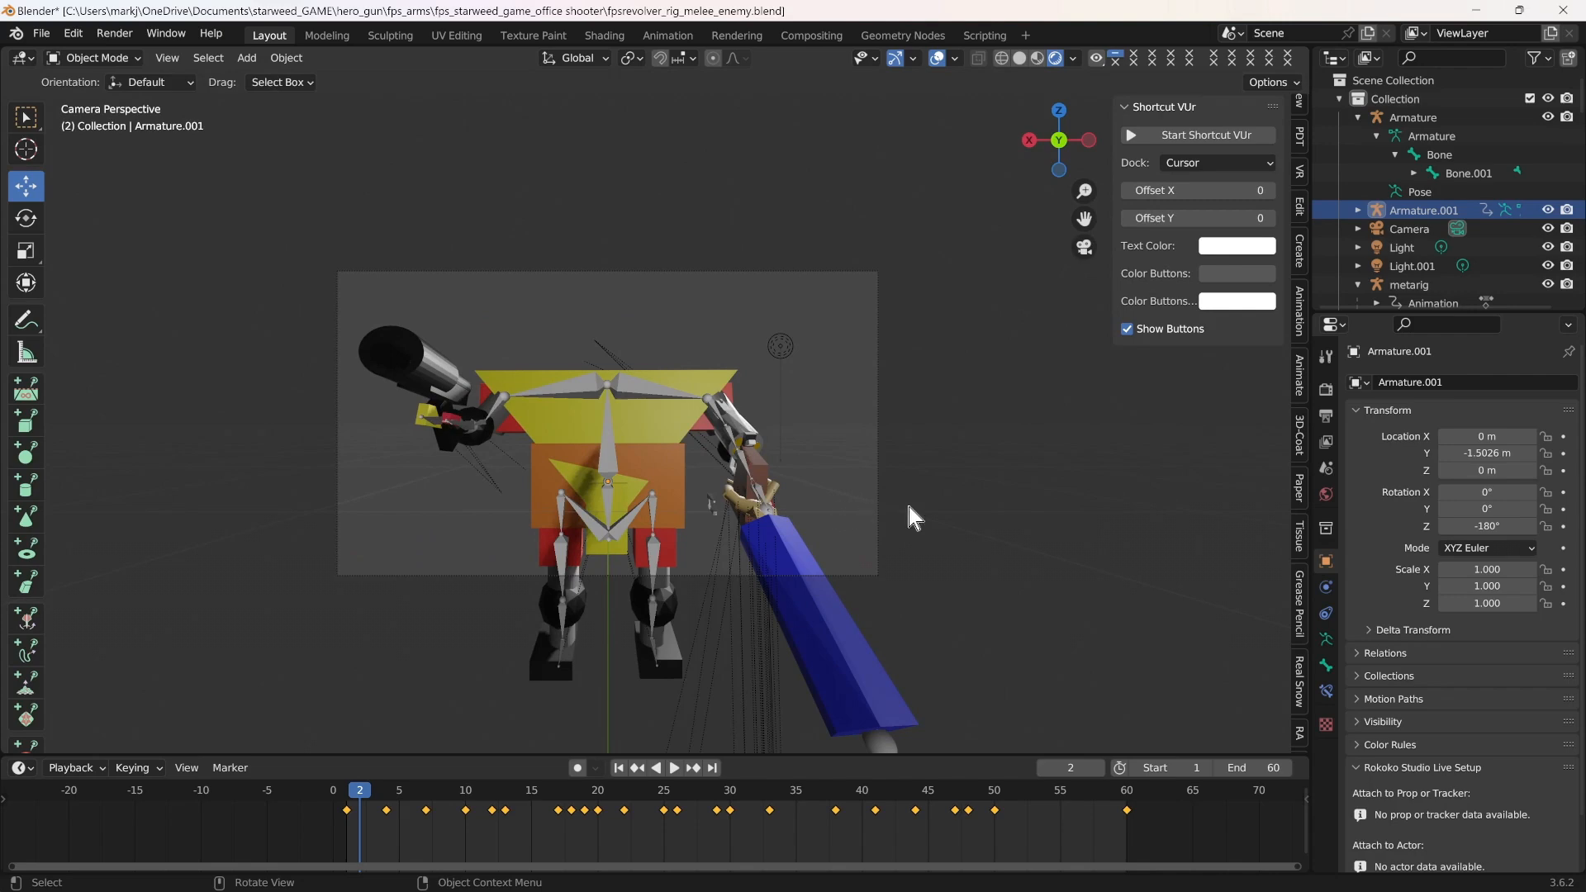
scroll(909, 507, "up", 5)
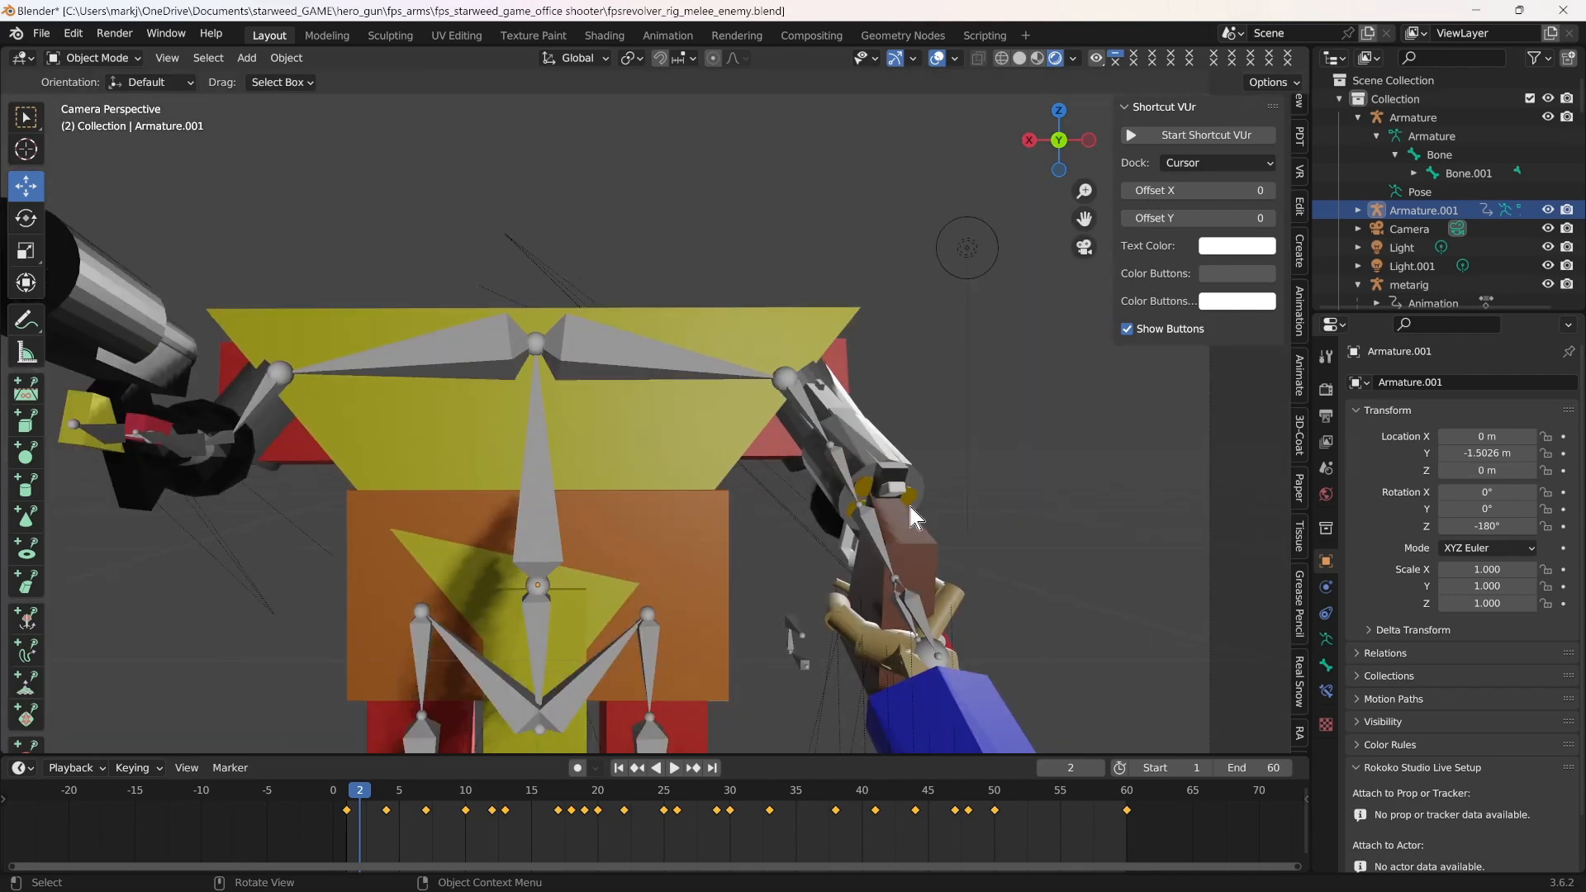
scroll(910, 507, "down", 5)
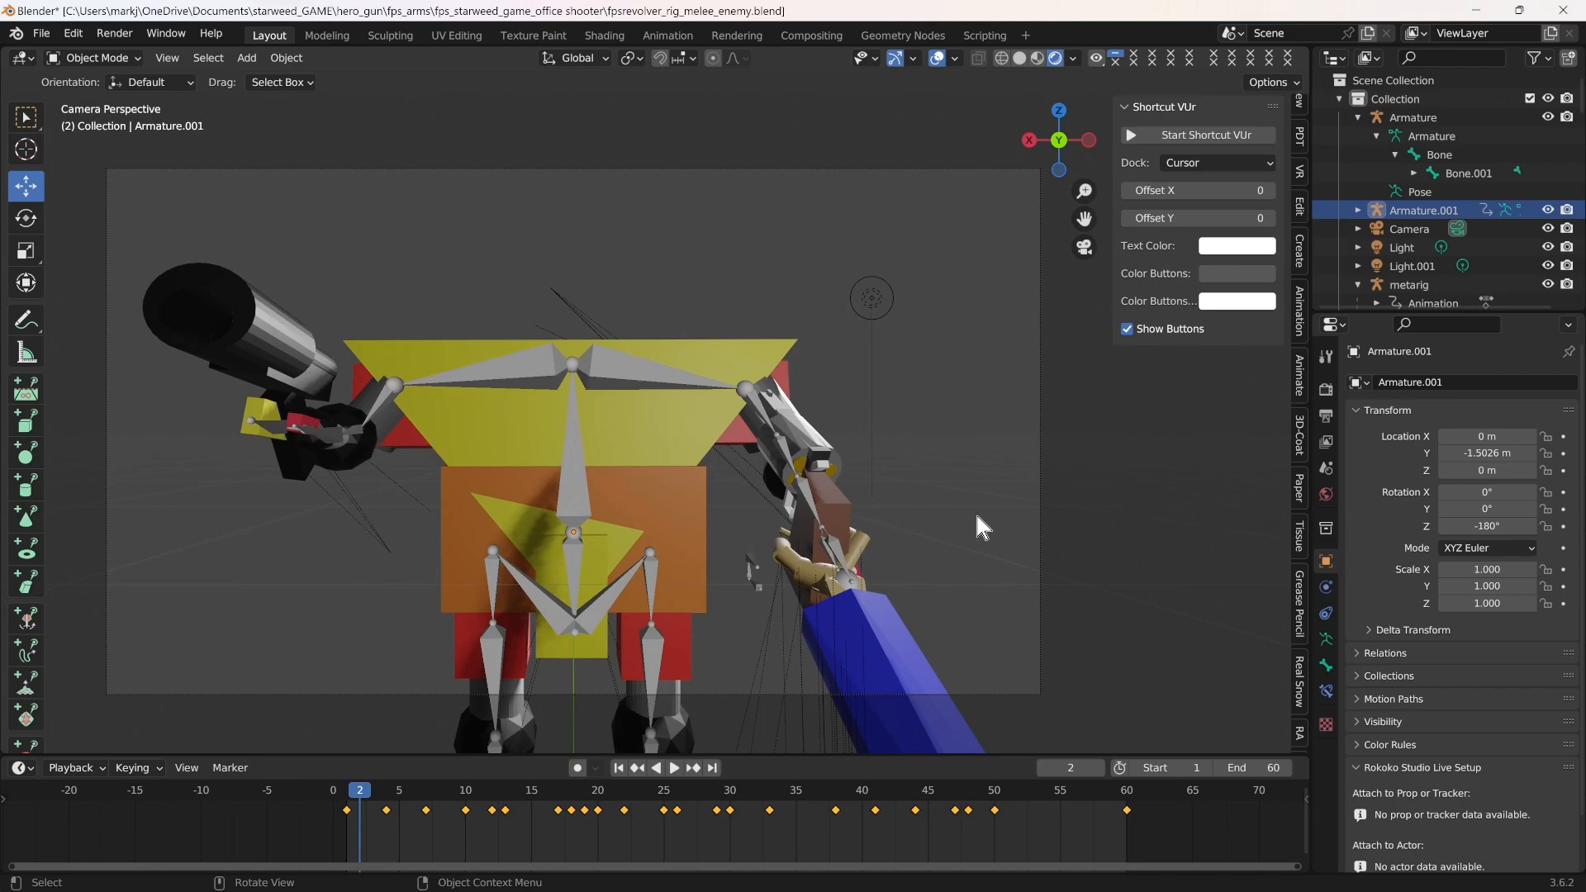
scroll(985, 519, "down", 2)
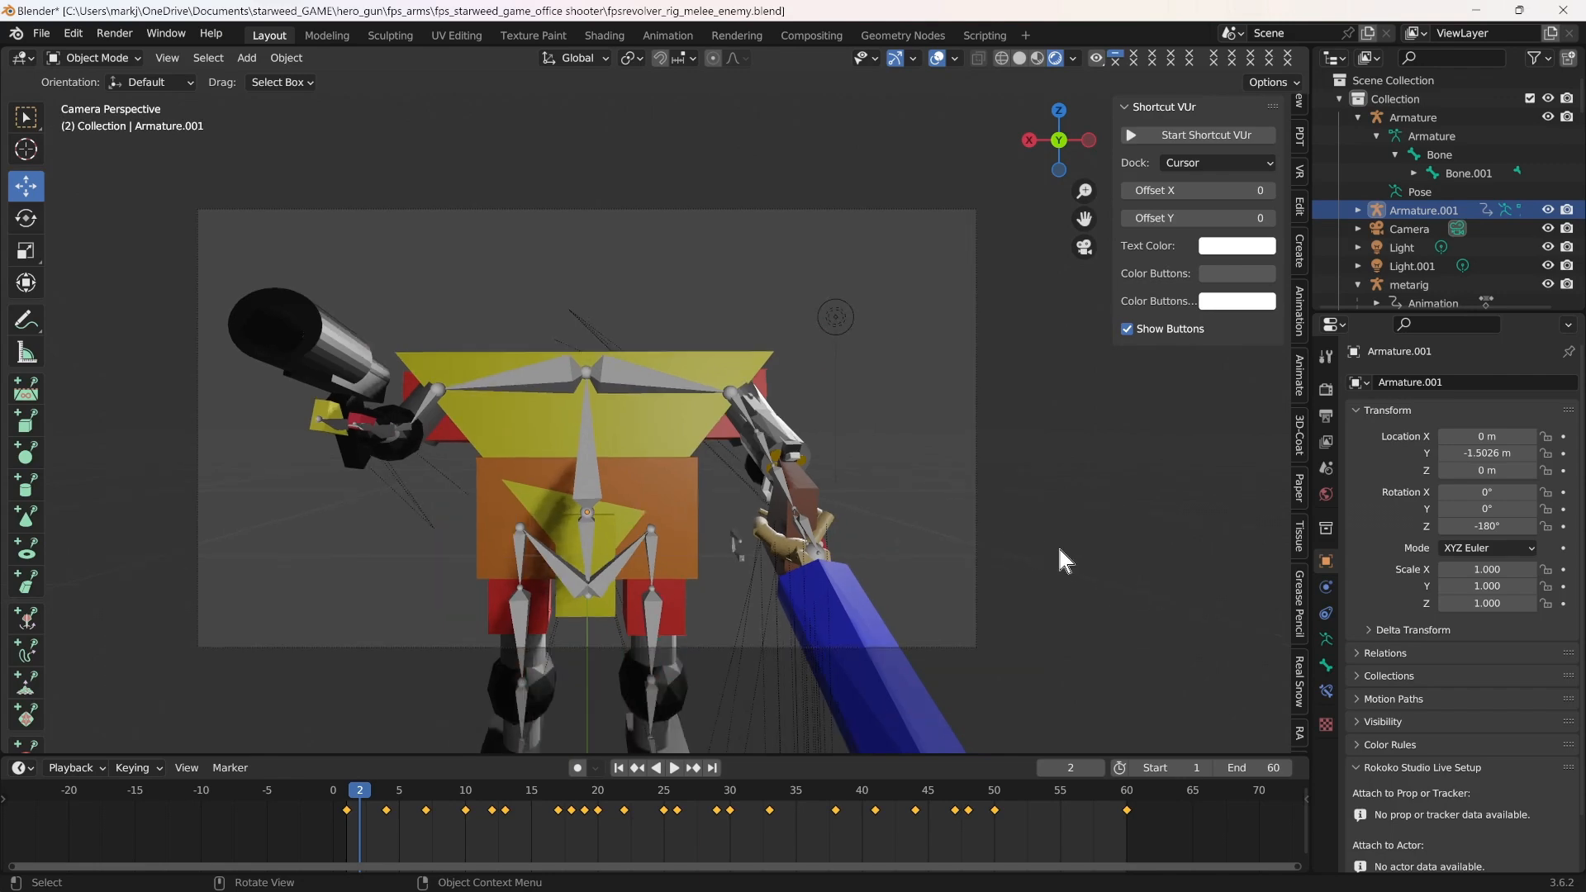
middle_click_drag(1057, 547, 995, 582)
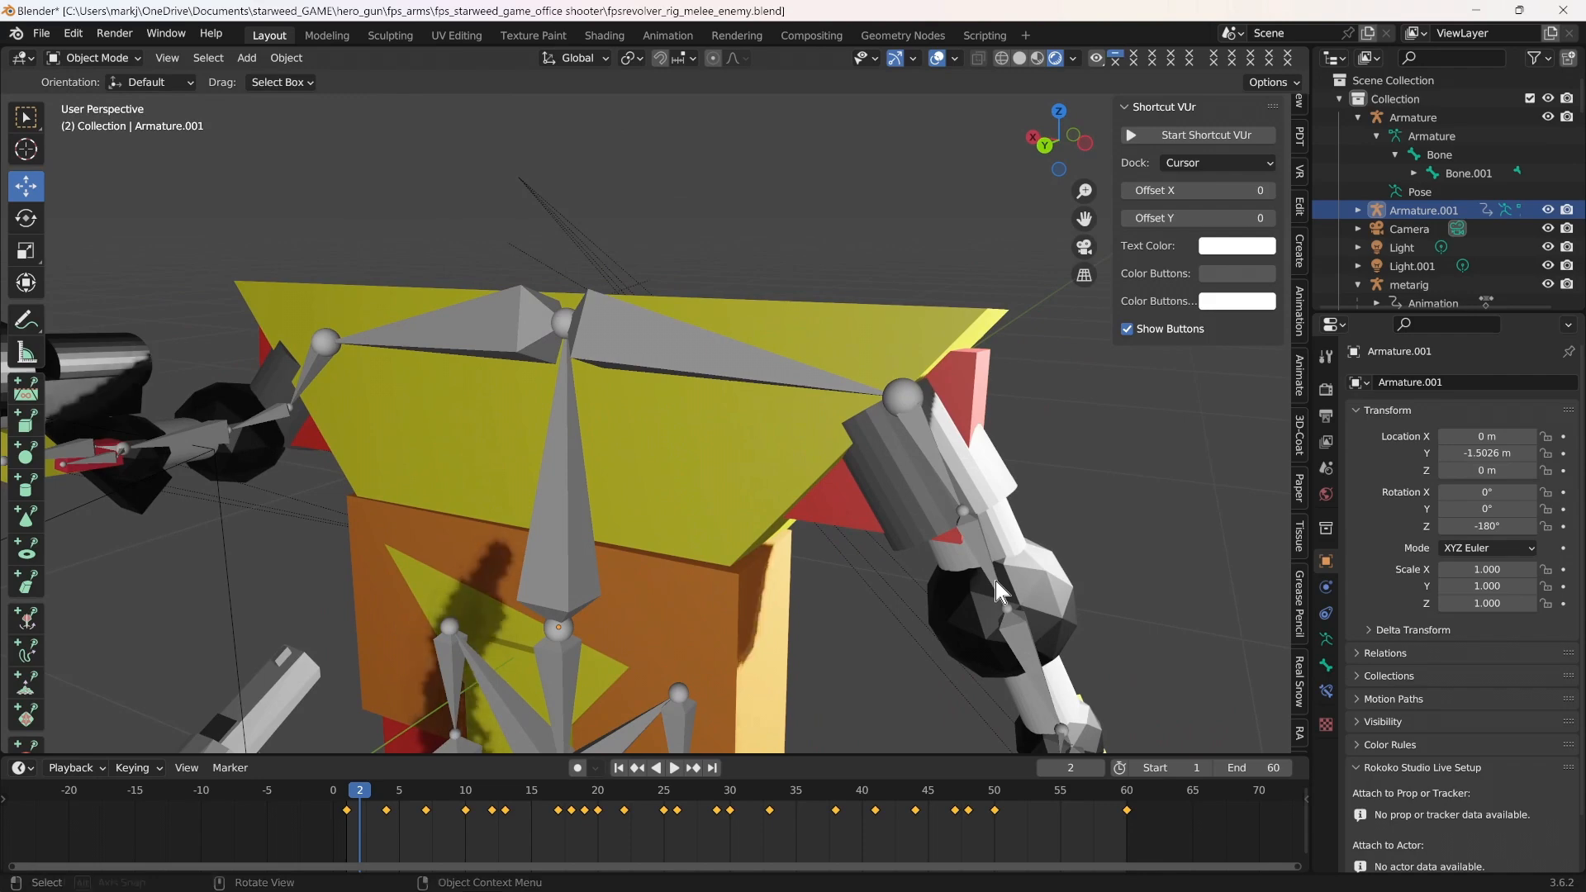
scroll(995, 580, "down", 4)
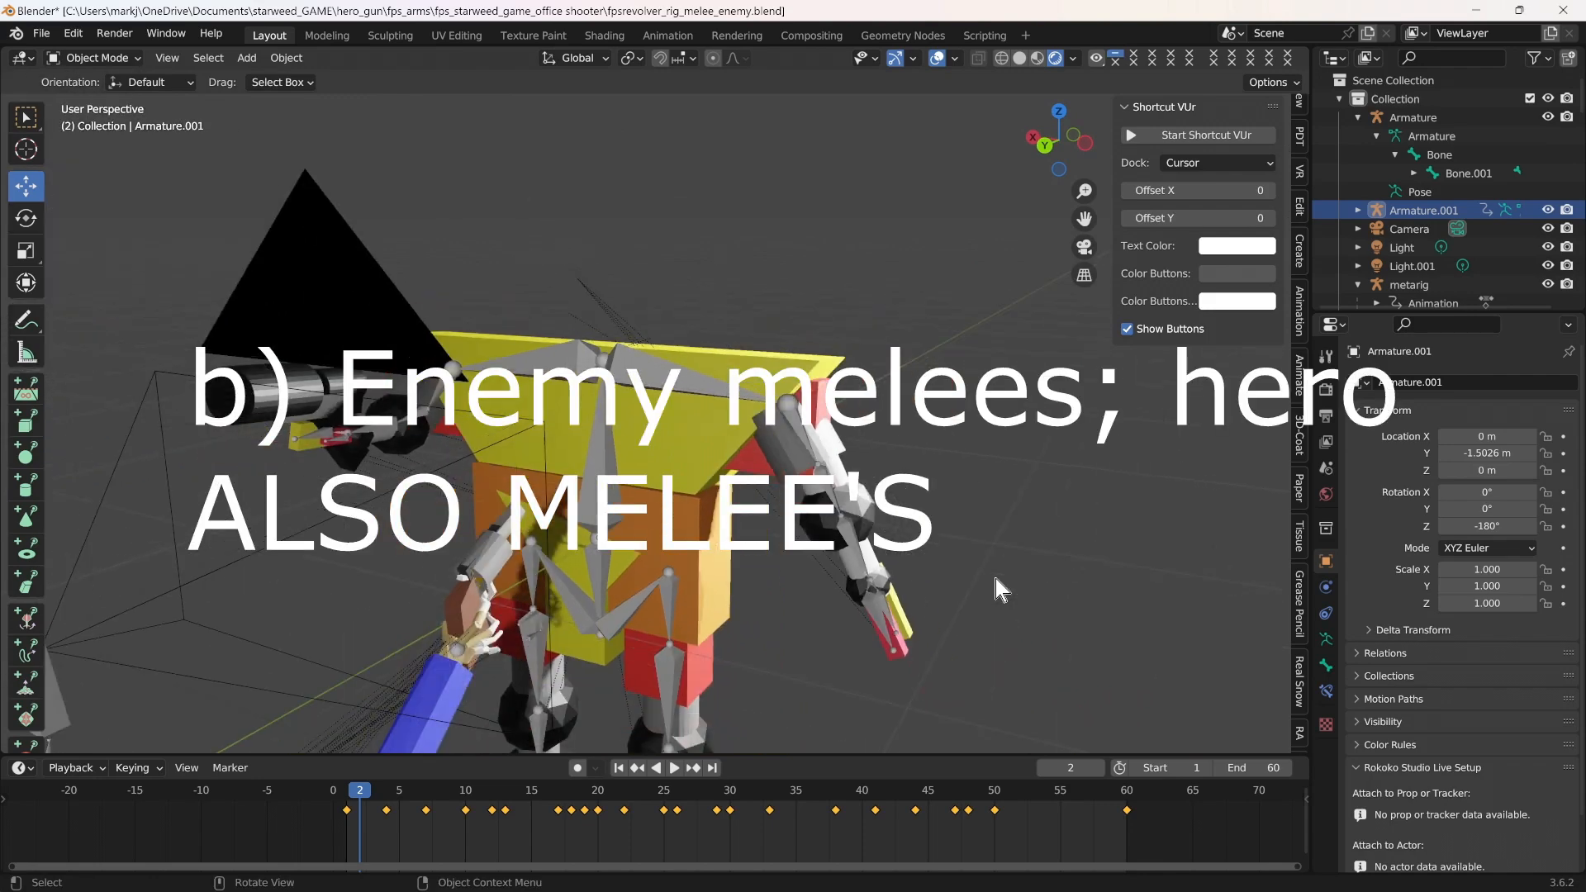
scroll(994, 578, "down", 3)
scroll(935, 595, "up", 1)
scroll(934, 595, "up", 1)
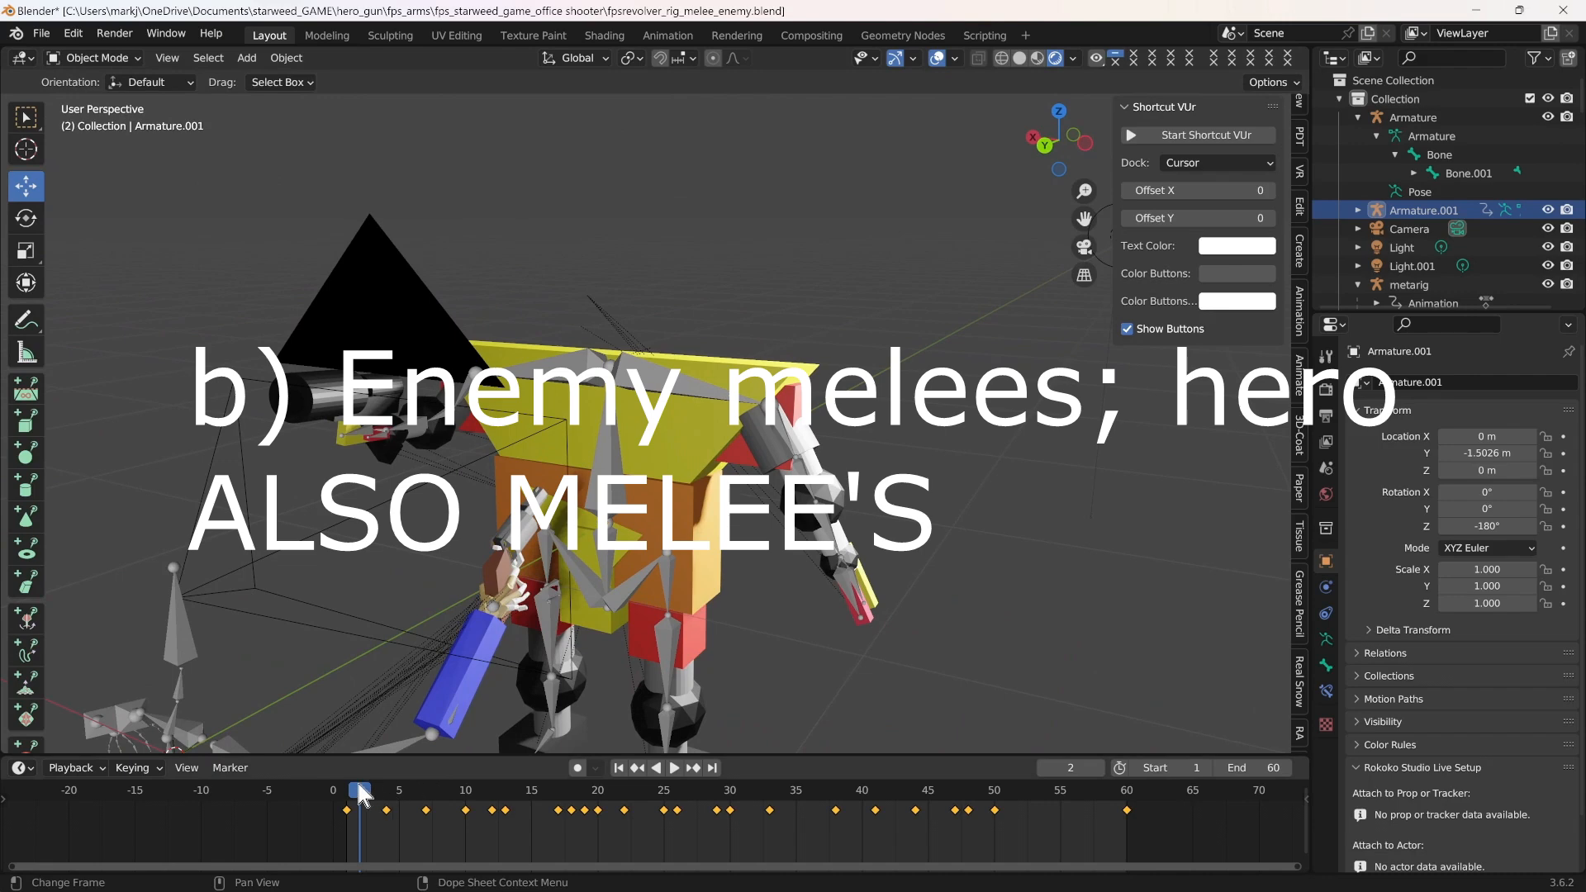
Play the melee animation through the camera from frame 1 and stop it at frame 51
mouse_move(361, 795)
left_mouse_down()
mouse_move(731, 751)
mouse_move(947, 796)
mouse_move(1117, 796)
mouse_move(956, 821)
mouse_move(364, 823)
mouse_move(1118, 799)
mouse_move(658, 819)
mouse_move(349, 812)
left_mouse_up()
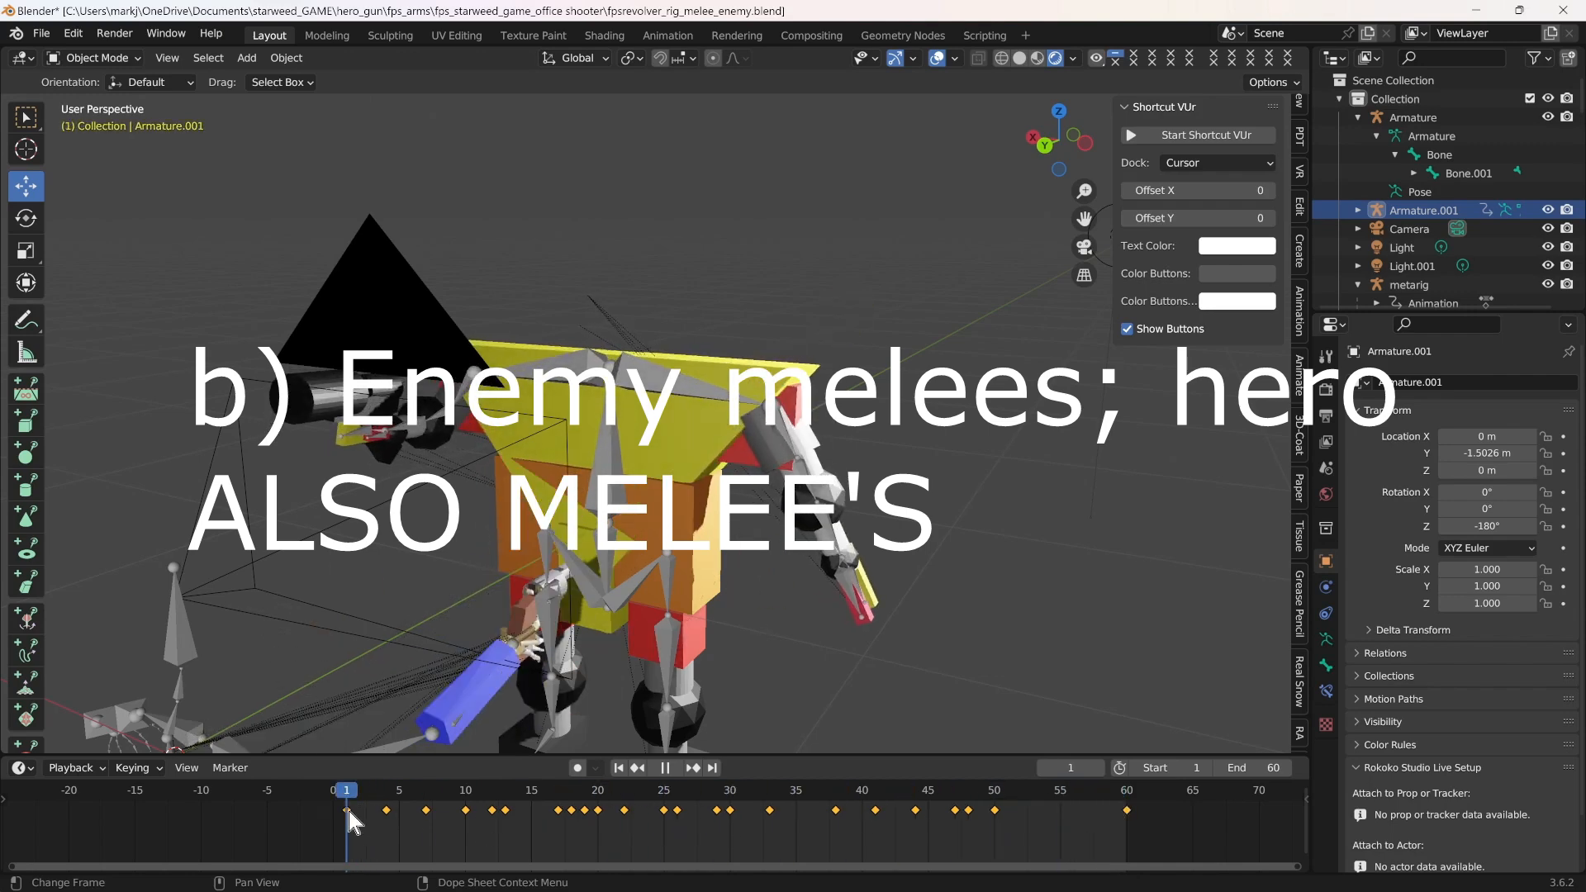
left_click(1092, 252)
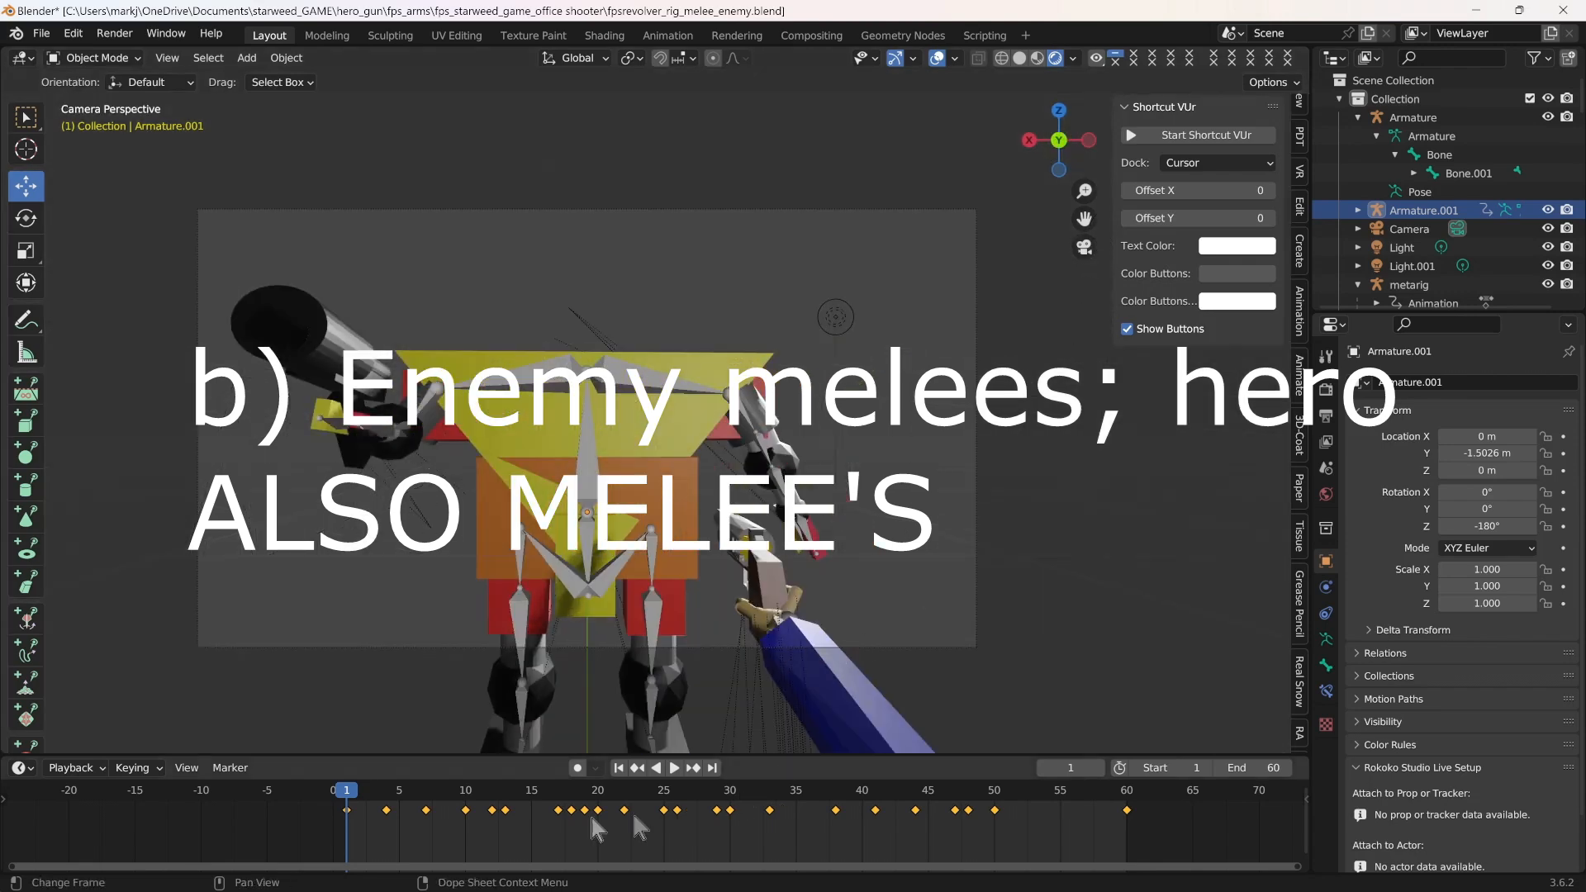
key("space")
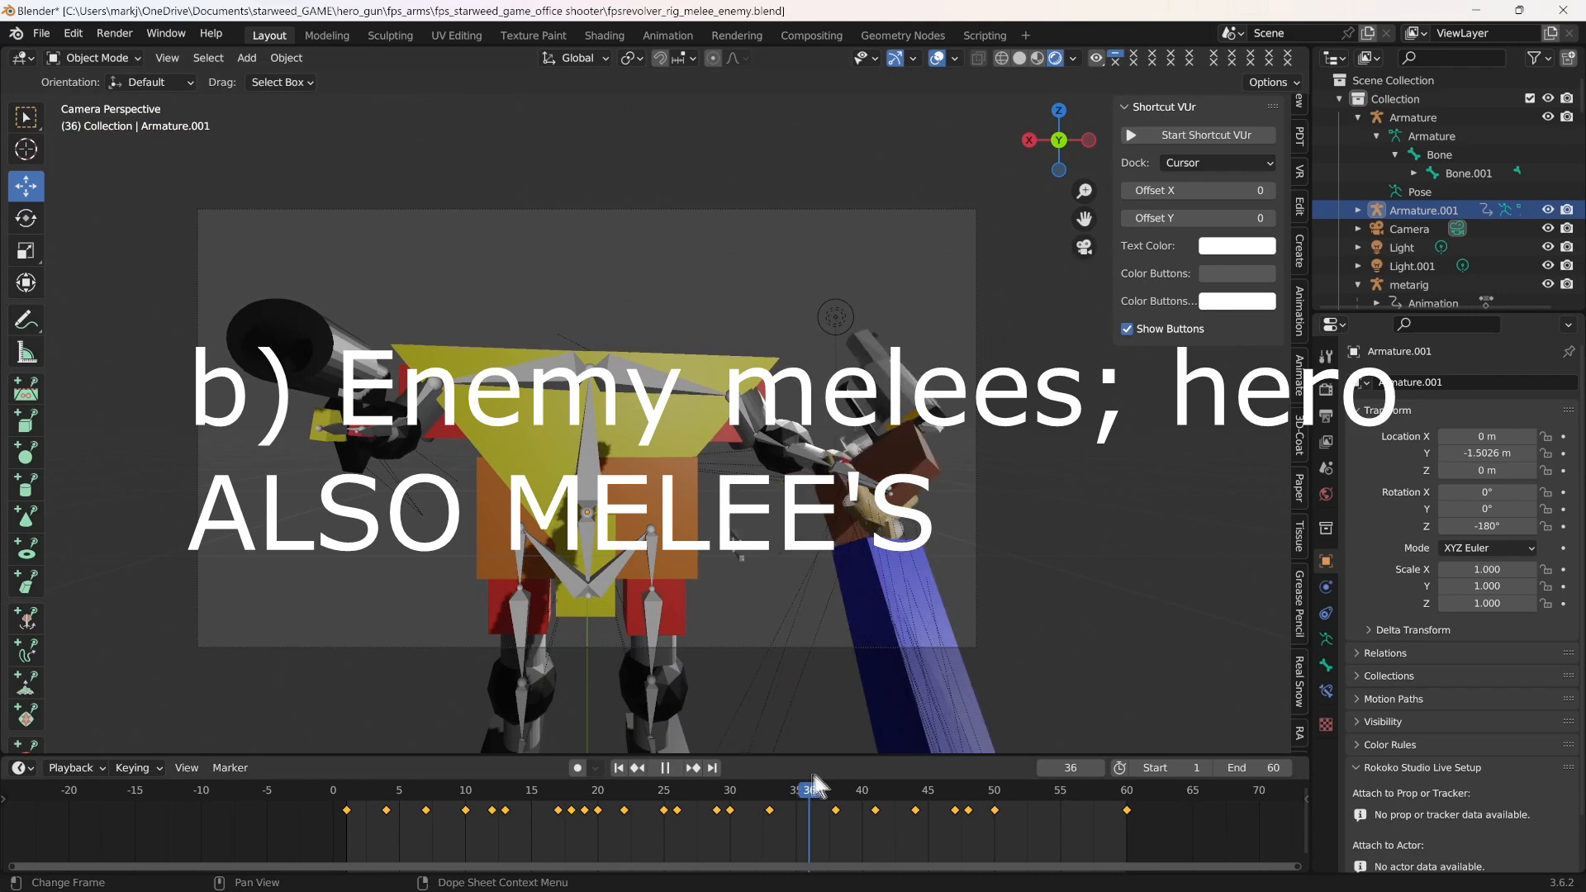
mouse_move(995, 777)
left_mouse_down()
mouse_move(1055, 777)
mouse_move(1016, 782)
left_mouse_up()
key("space")
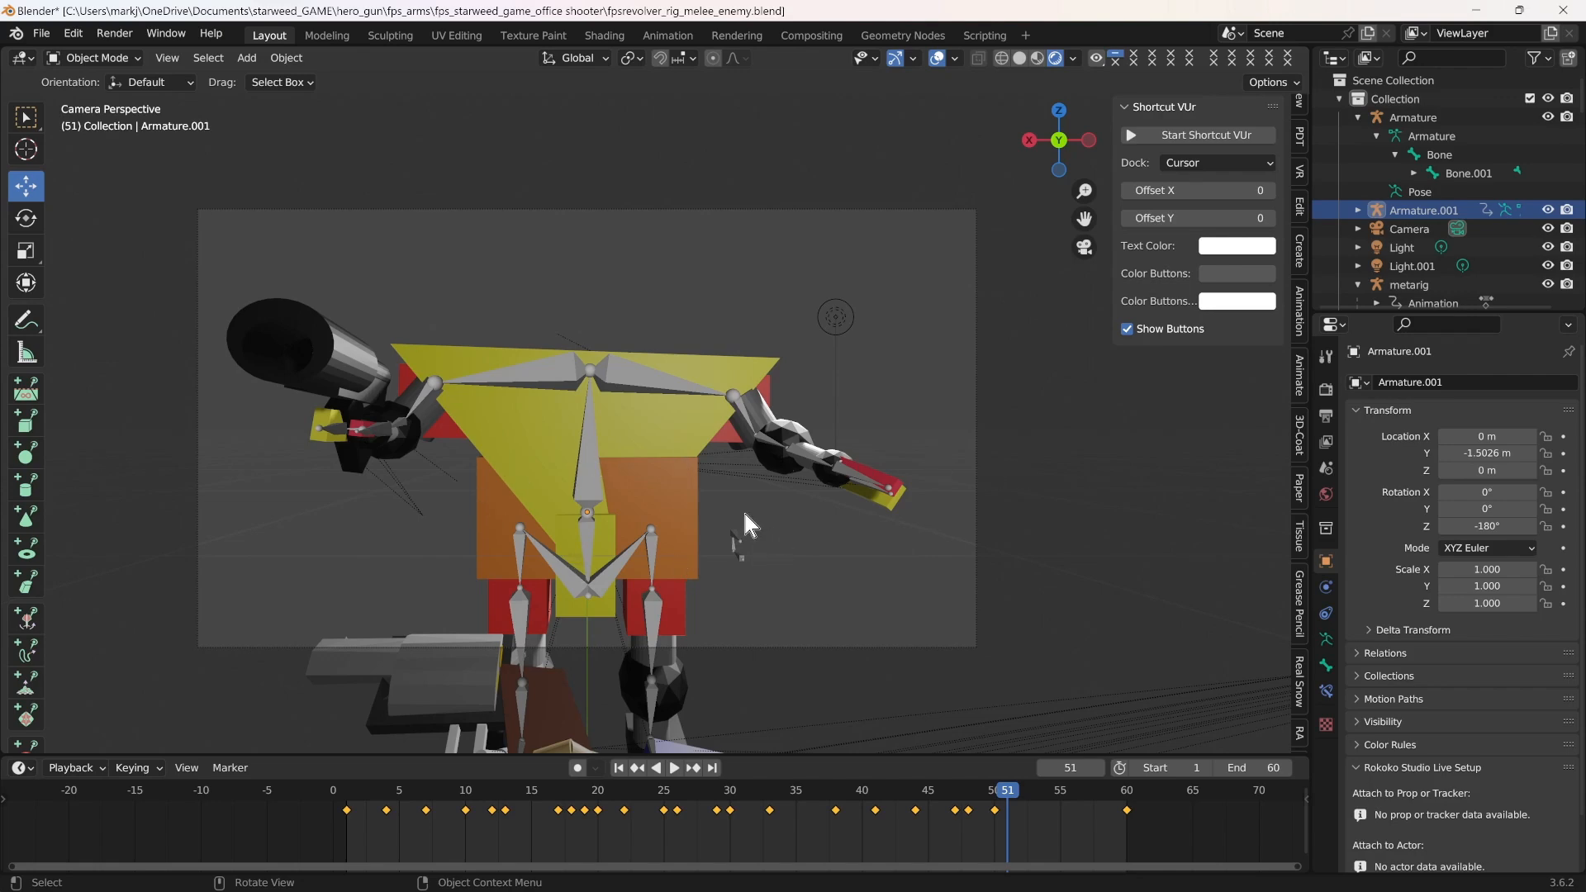
Scrub through the enemy's melee attack and defensive pose from an angled close-up, ending at frame 44
left_click_drag(1008, 793, 686, 796)
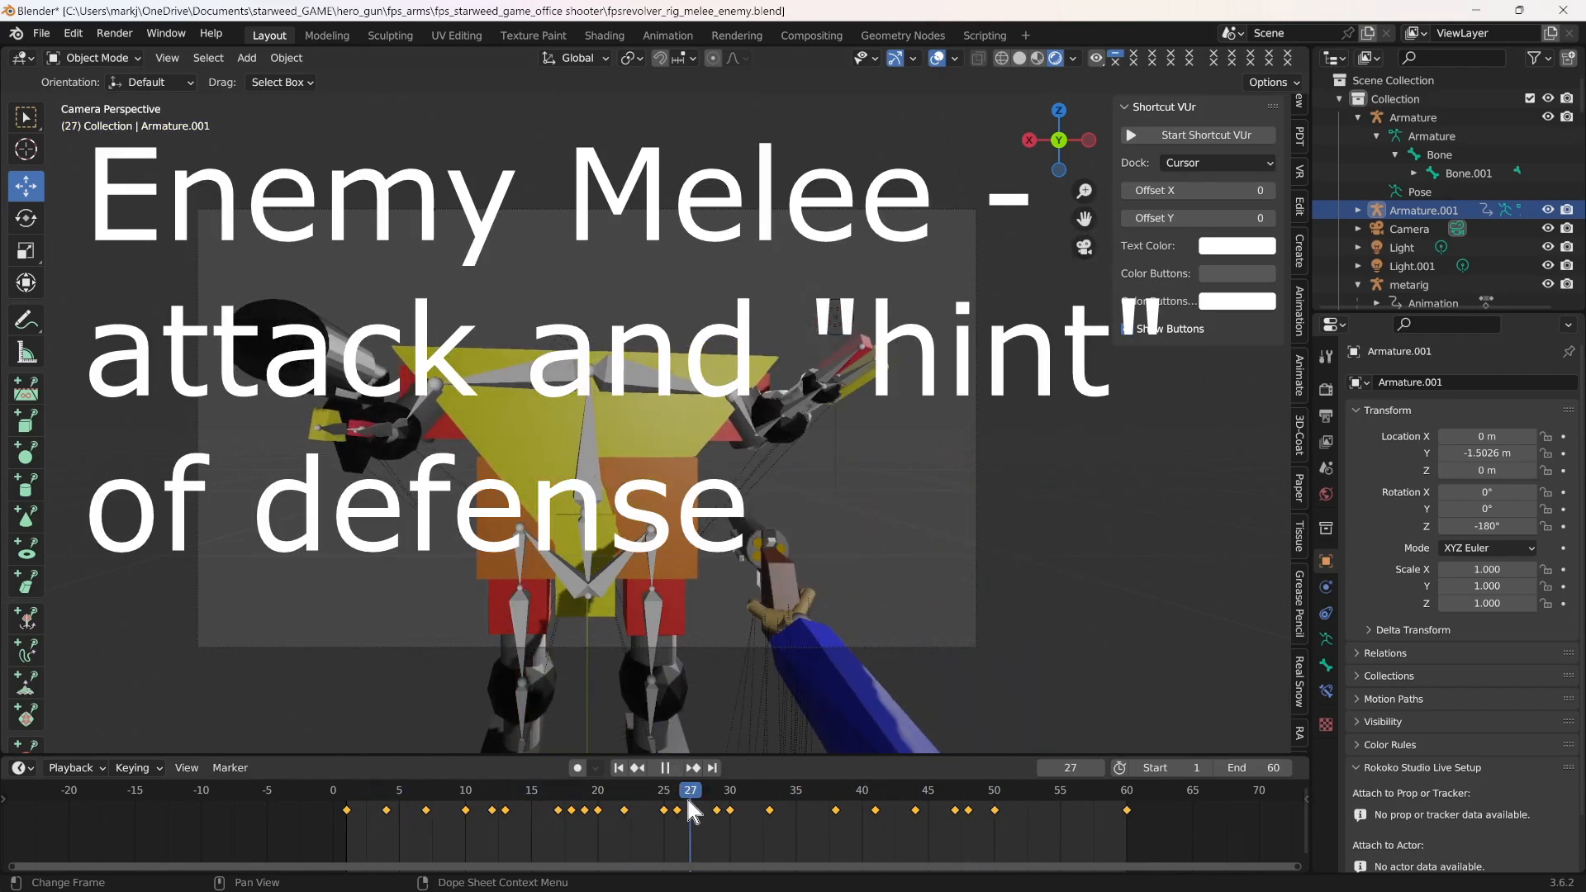
scroll(1044, 567, "up", 3)
middle_click_drag(1035, 573, 950, 603)
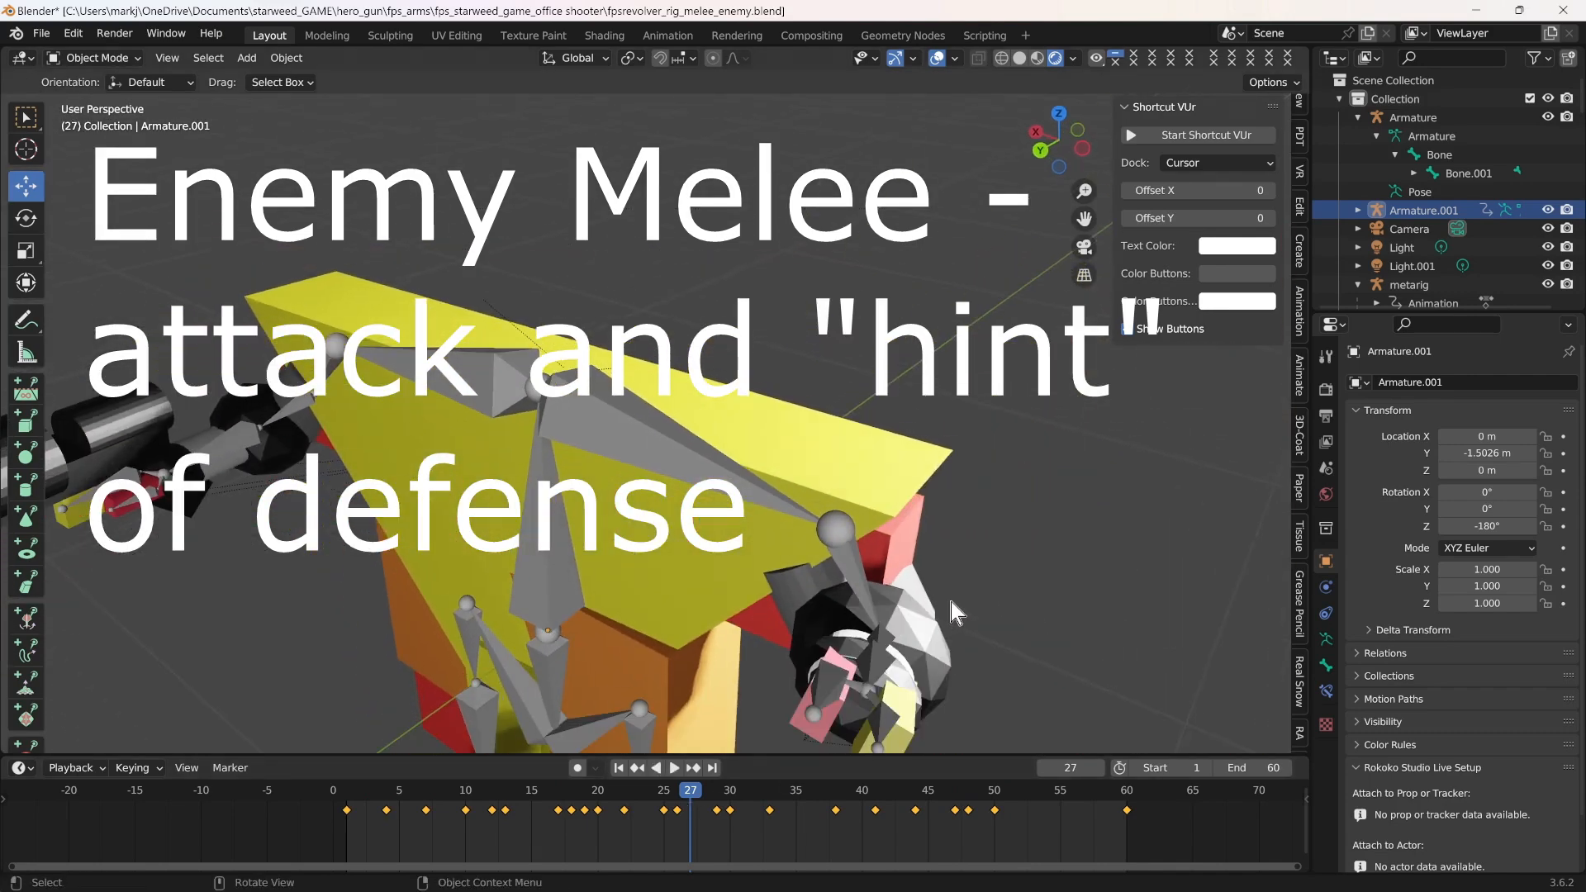
left_click_drag(1085, 218, 1126, 106)
mouse_move(430, 797)
left_mouse_down()
mouse_move(333, 795)
mouse_move(785, 793)
mouse_move(834, 776)
mouse_move(409, 796)
mouse_move(744, 809)
mouse_move(383, 805)
mouse_move(682, 813)
left_mouse_up()
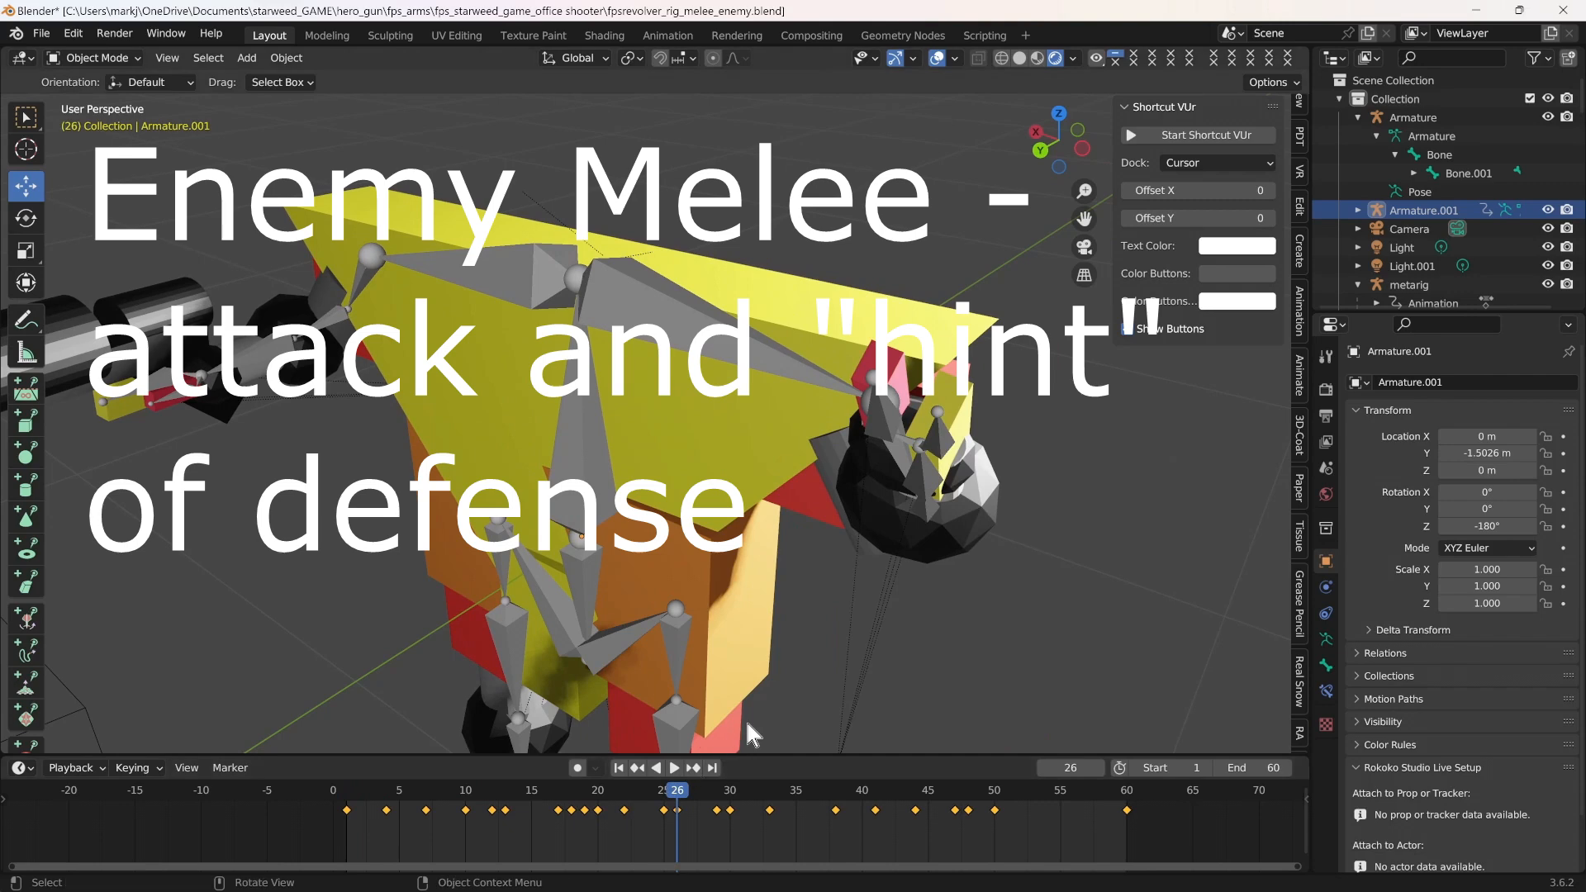
mouse_move(680, 793)
left_mouse_down()
mouse_move(345, 800)
mouse_move(796, 779)
left_mouse_up()
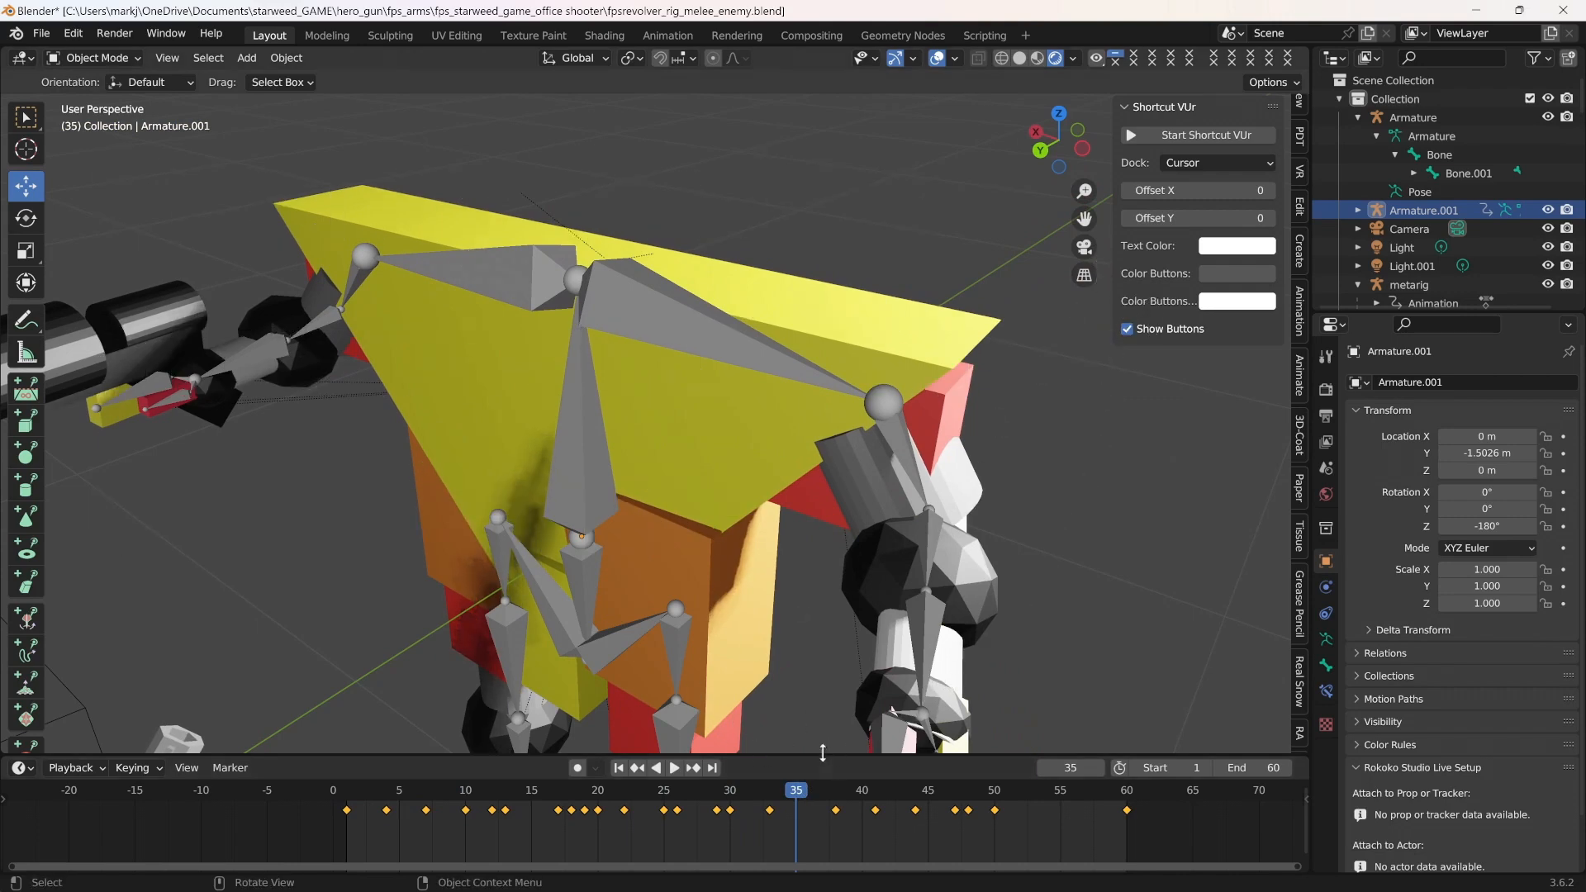
scroll(1003, 579, "down", 1)
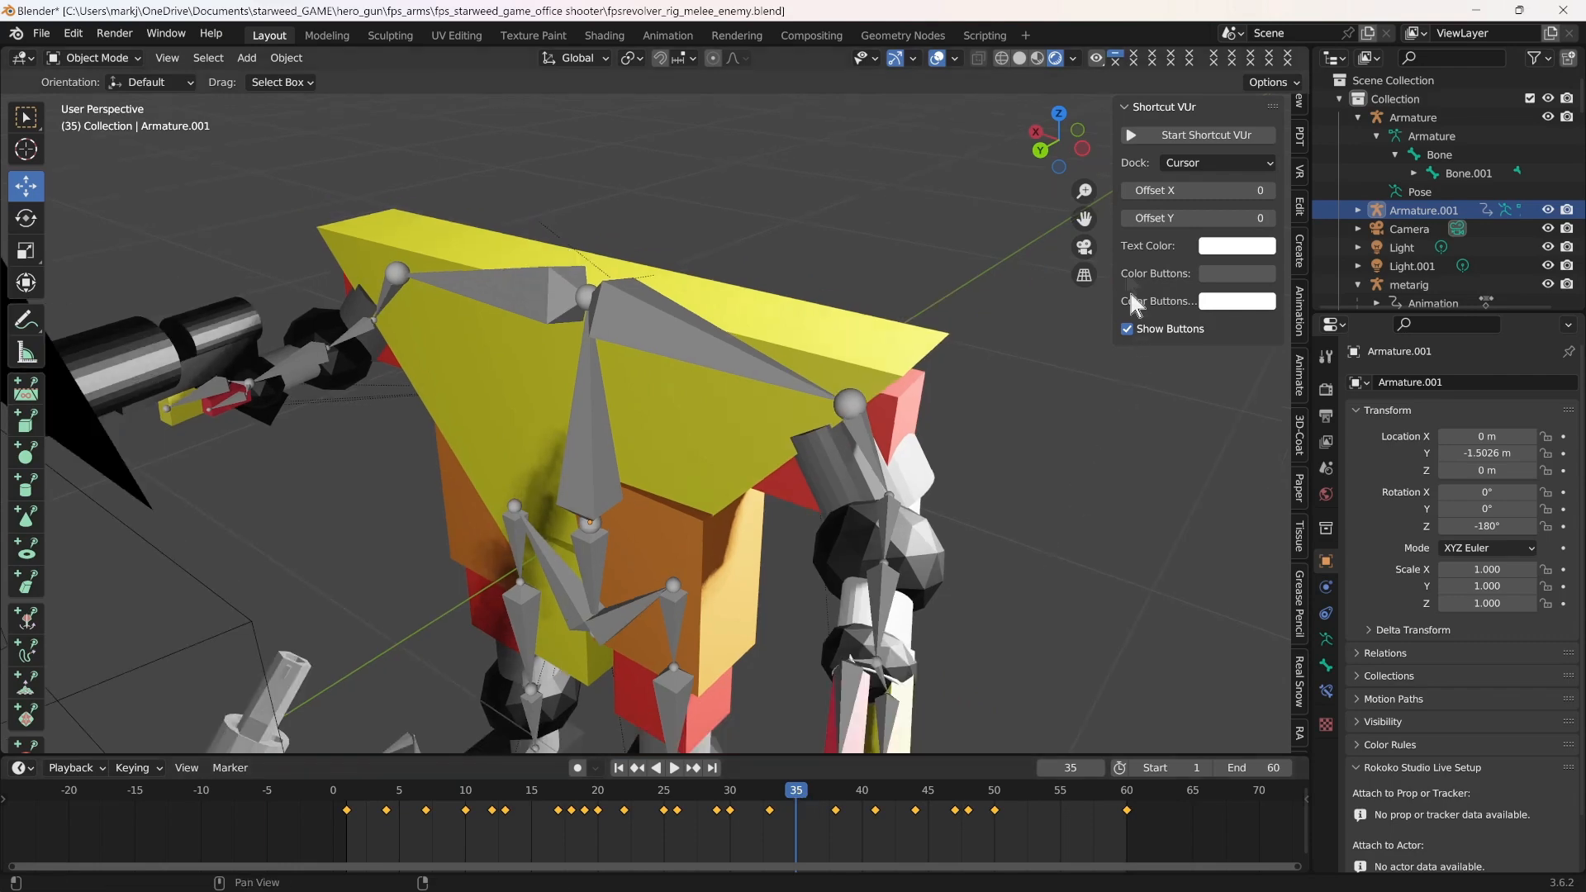
left_click_drag(1085, 218, 1078, 132)
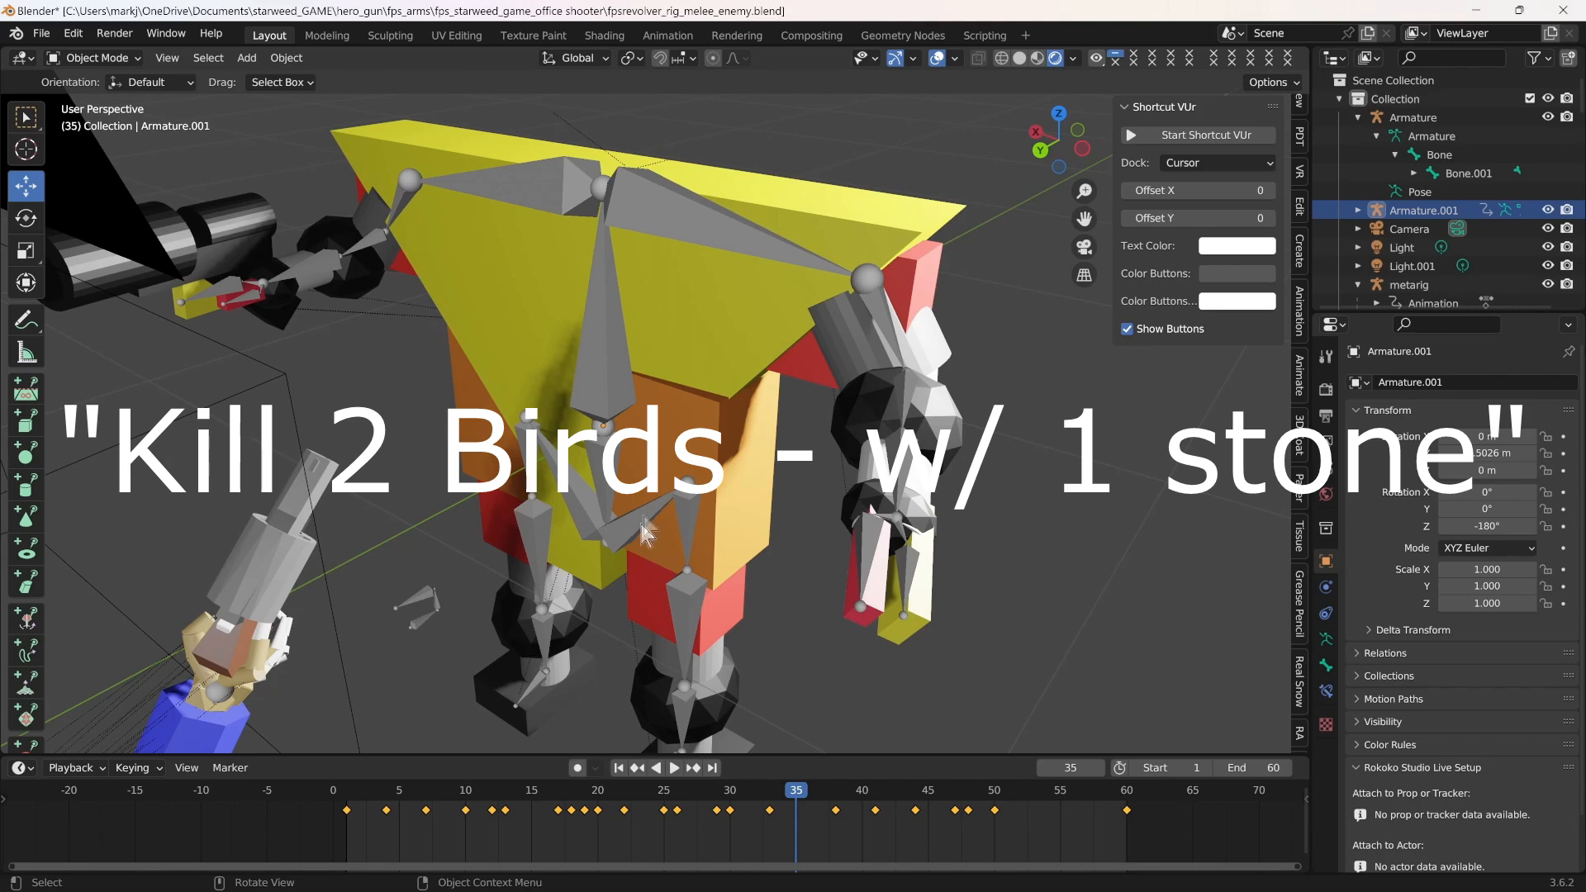
left_click_drag(792, 800, 914, 762)
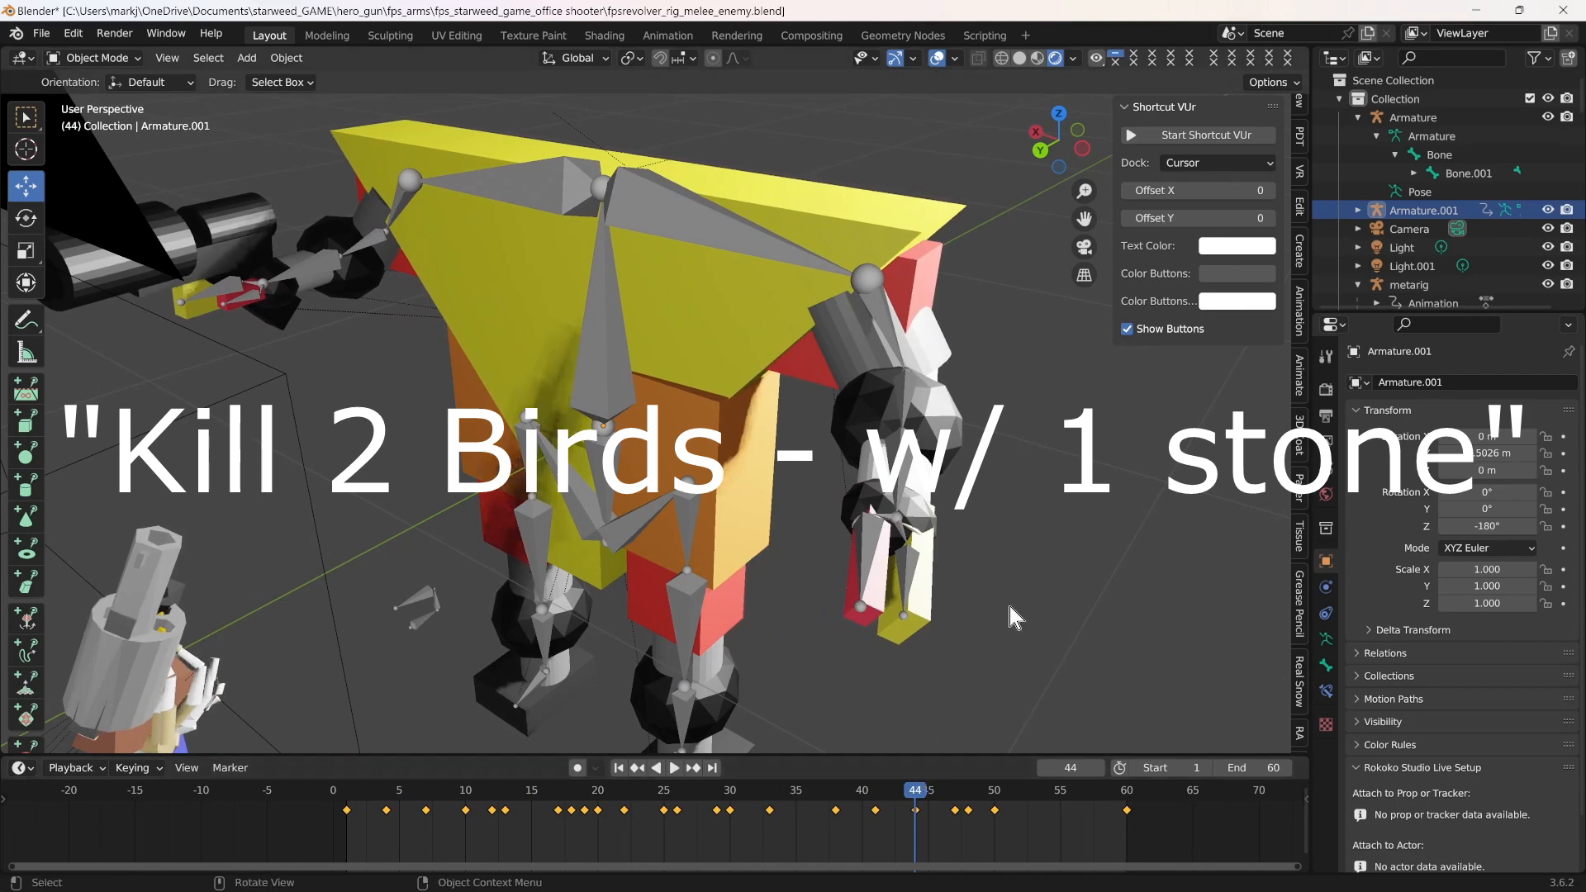
Move the enemy armature (Armature.001) about -0.66 m along the global Y axis
scroll(1011, 610, "down", 1)
scroll(964, 603, "down", 1)
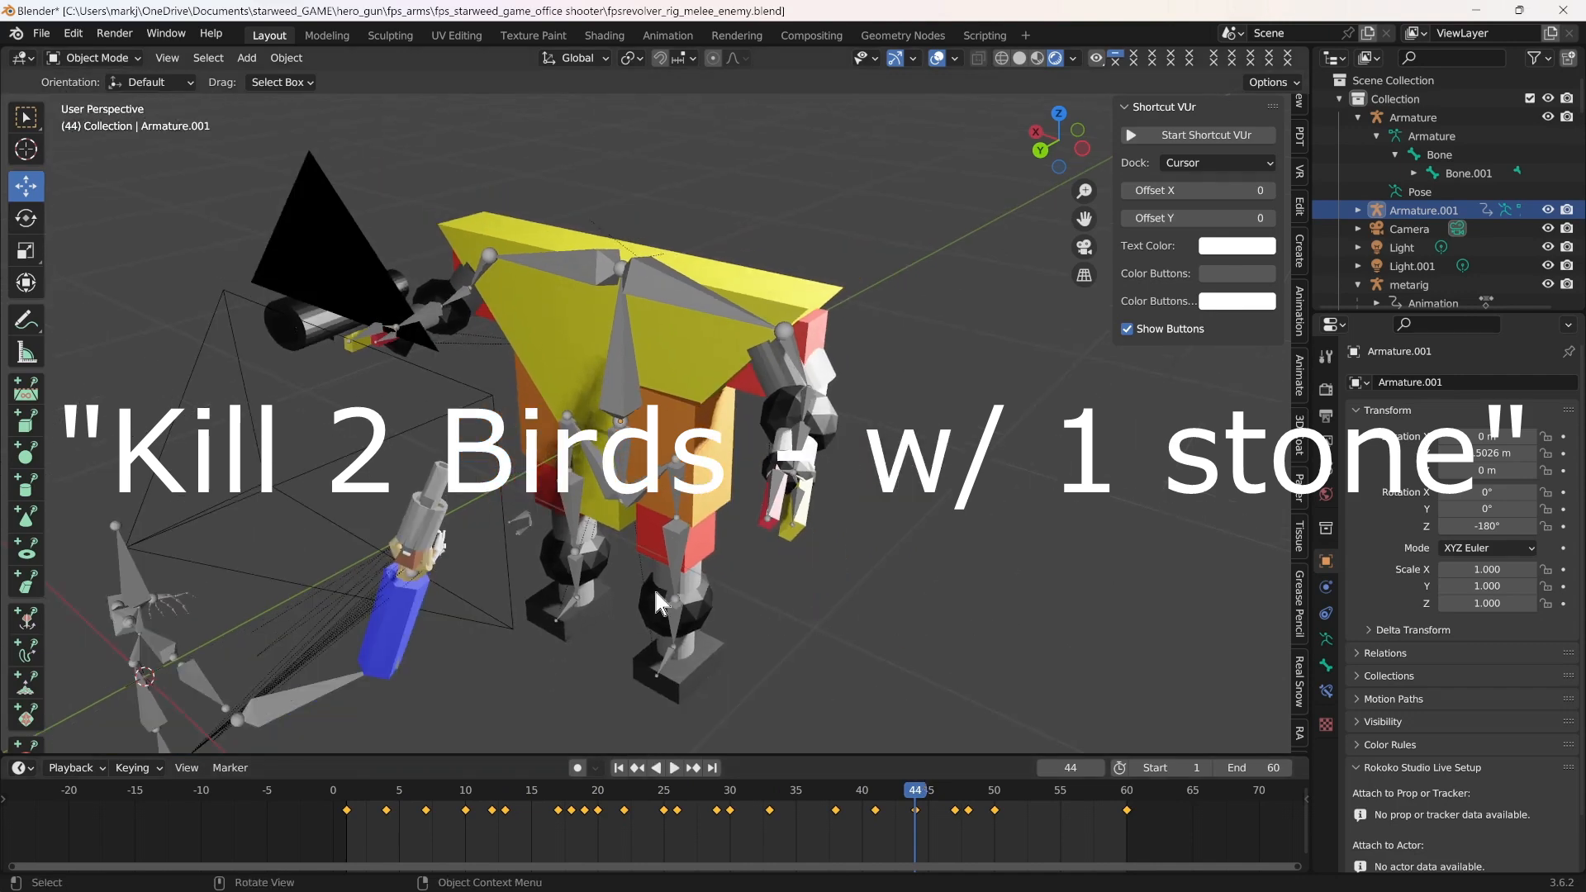
scroll(884, 590, "down", 1)
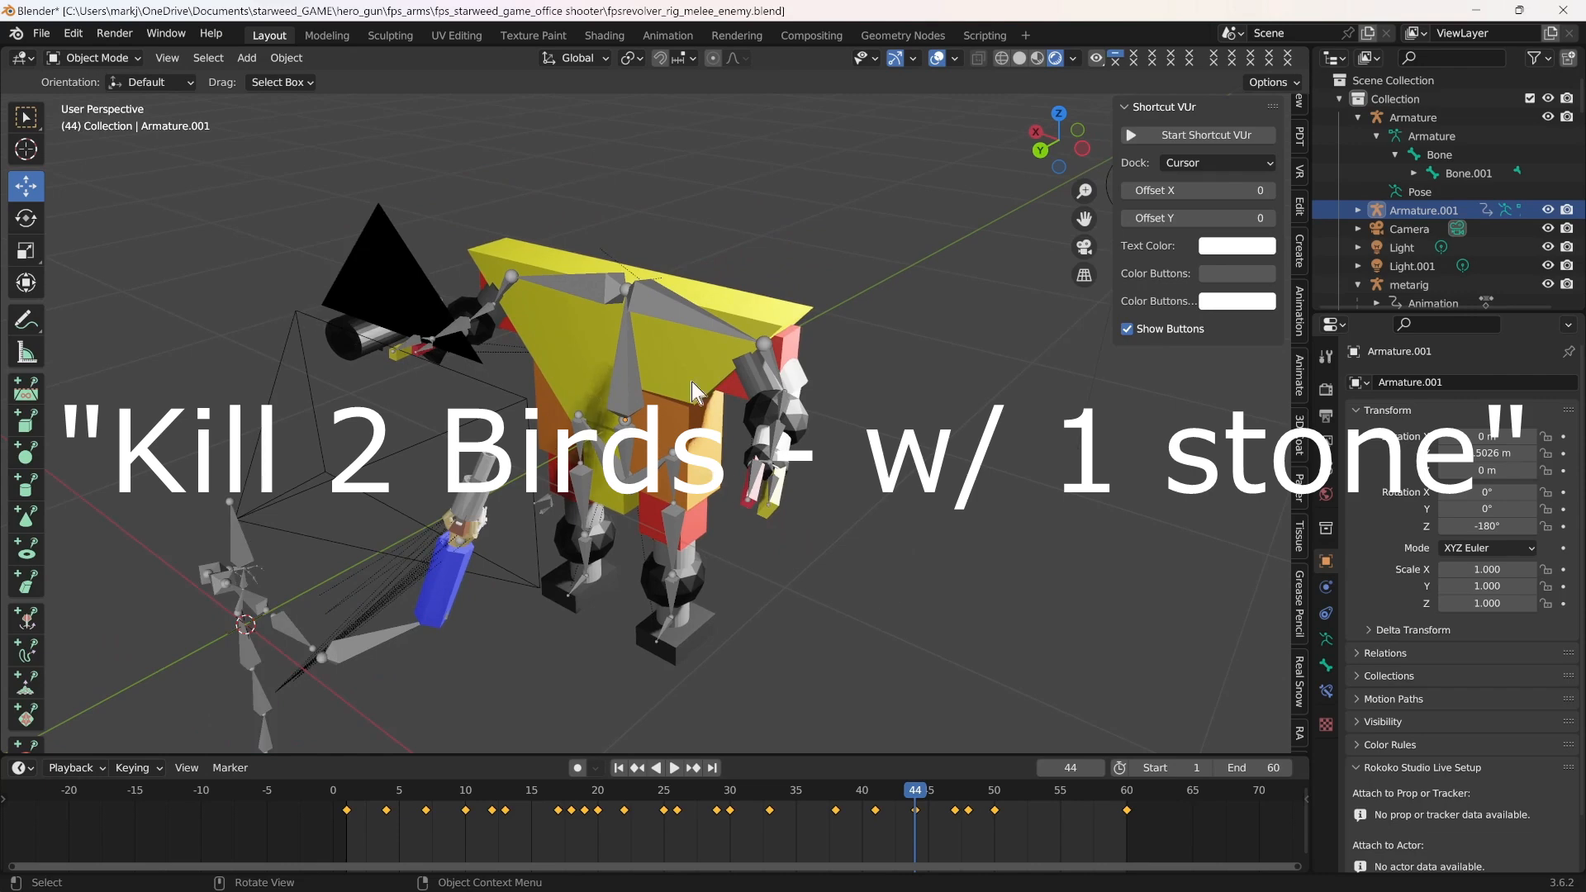
middle_click_drag(812, 420, 646, 382)
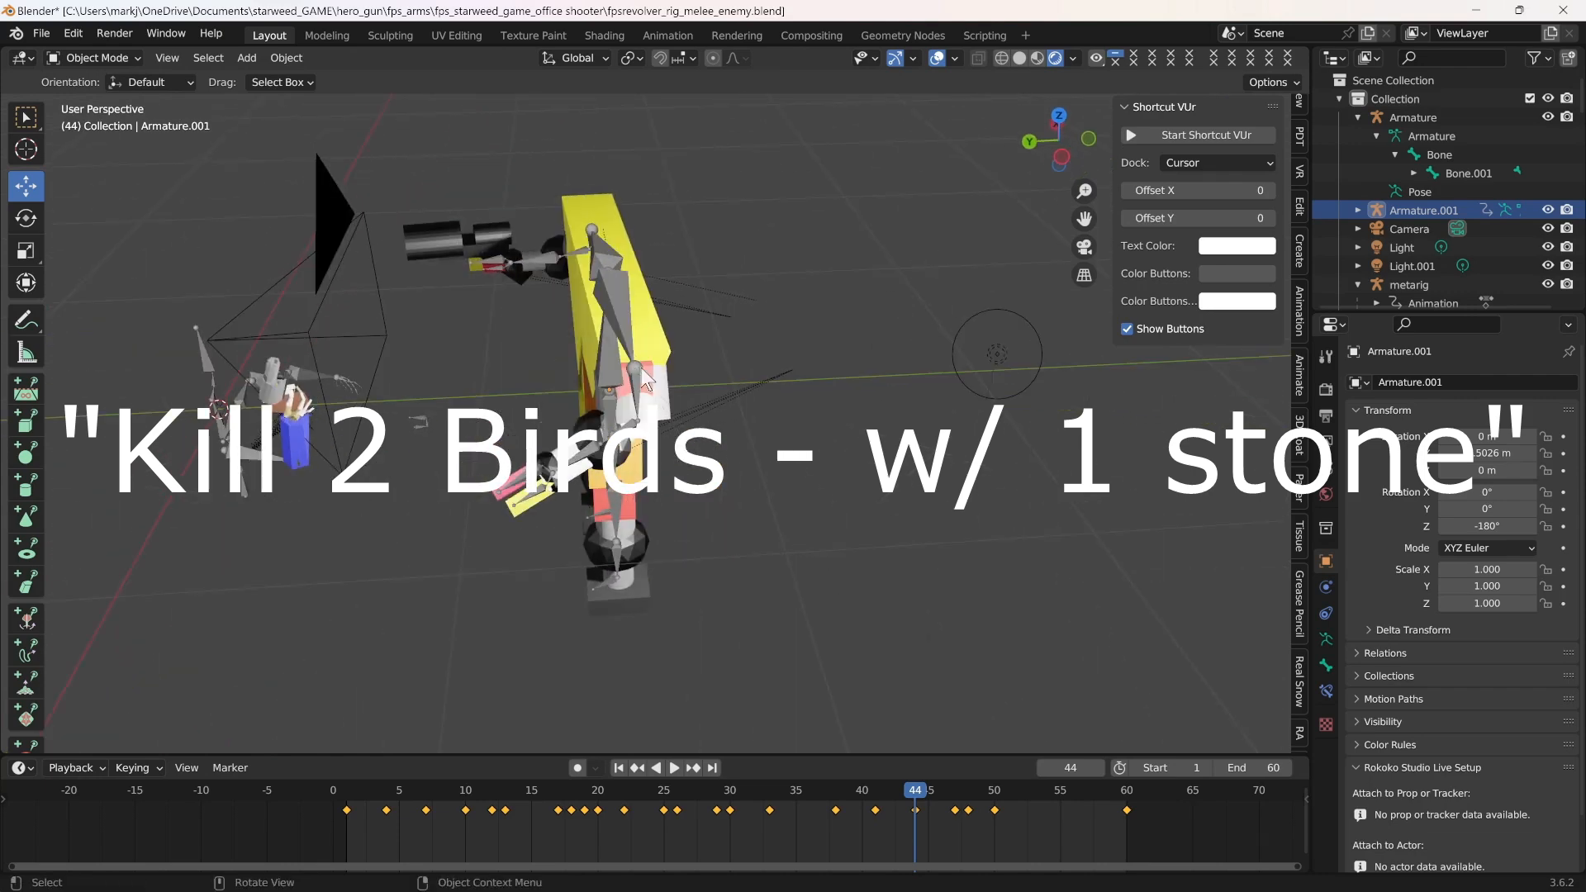
key("g")
key("y")
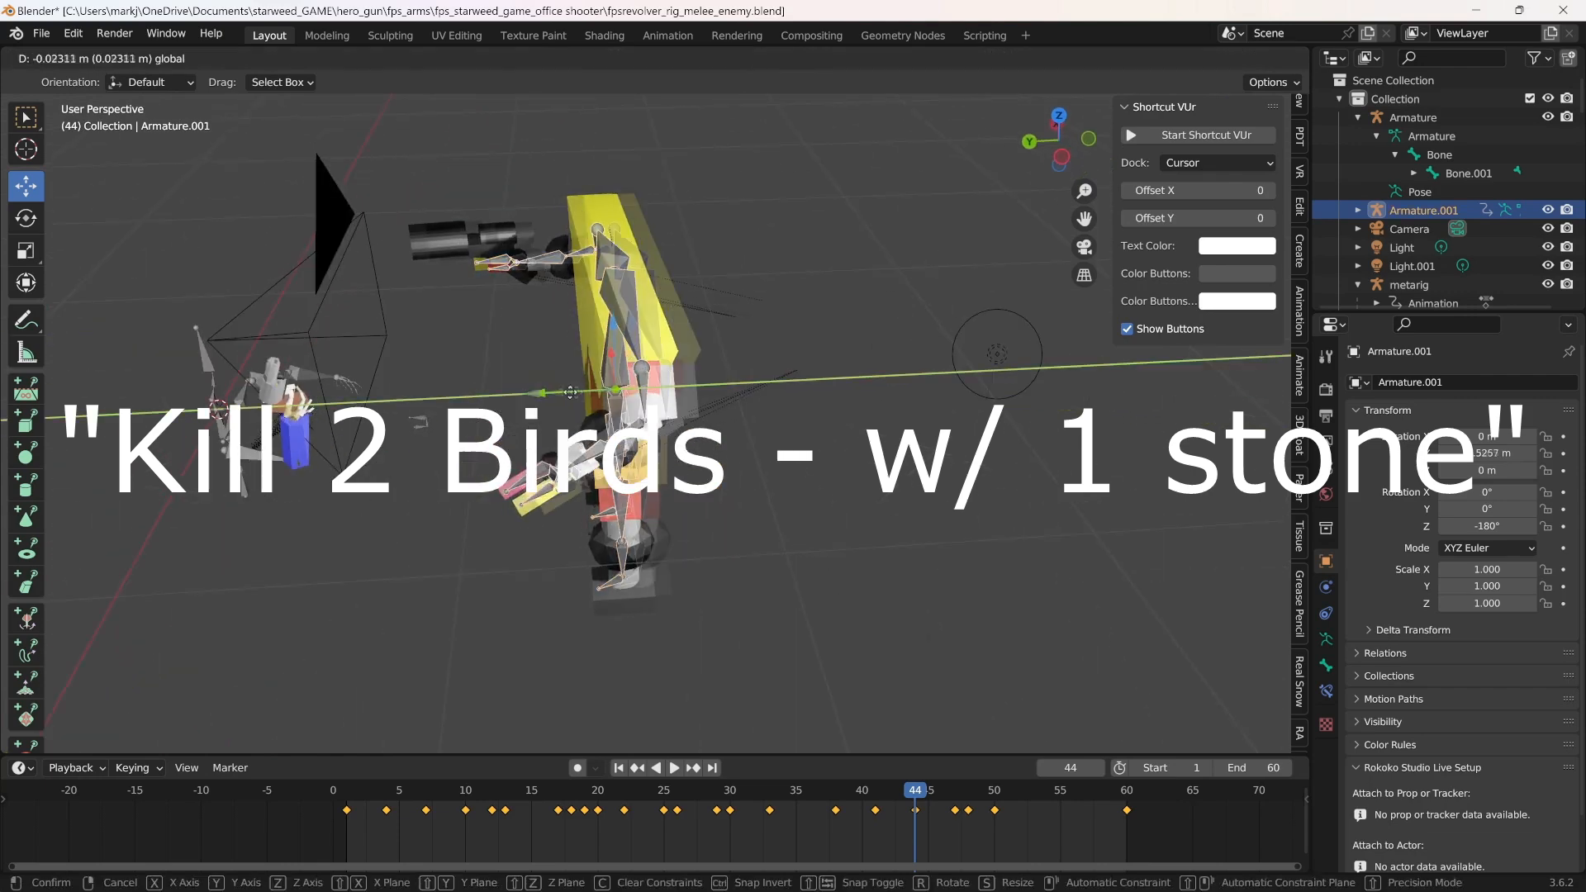
left_click(631, 542)
scroll(646, 545, "up", 3)
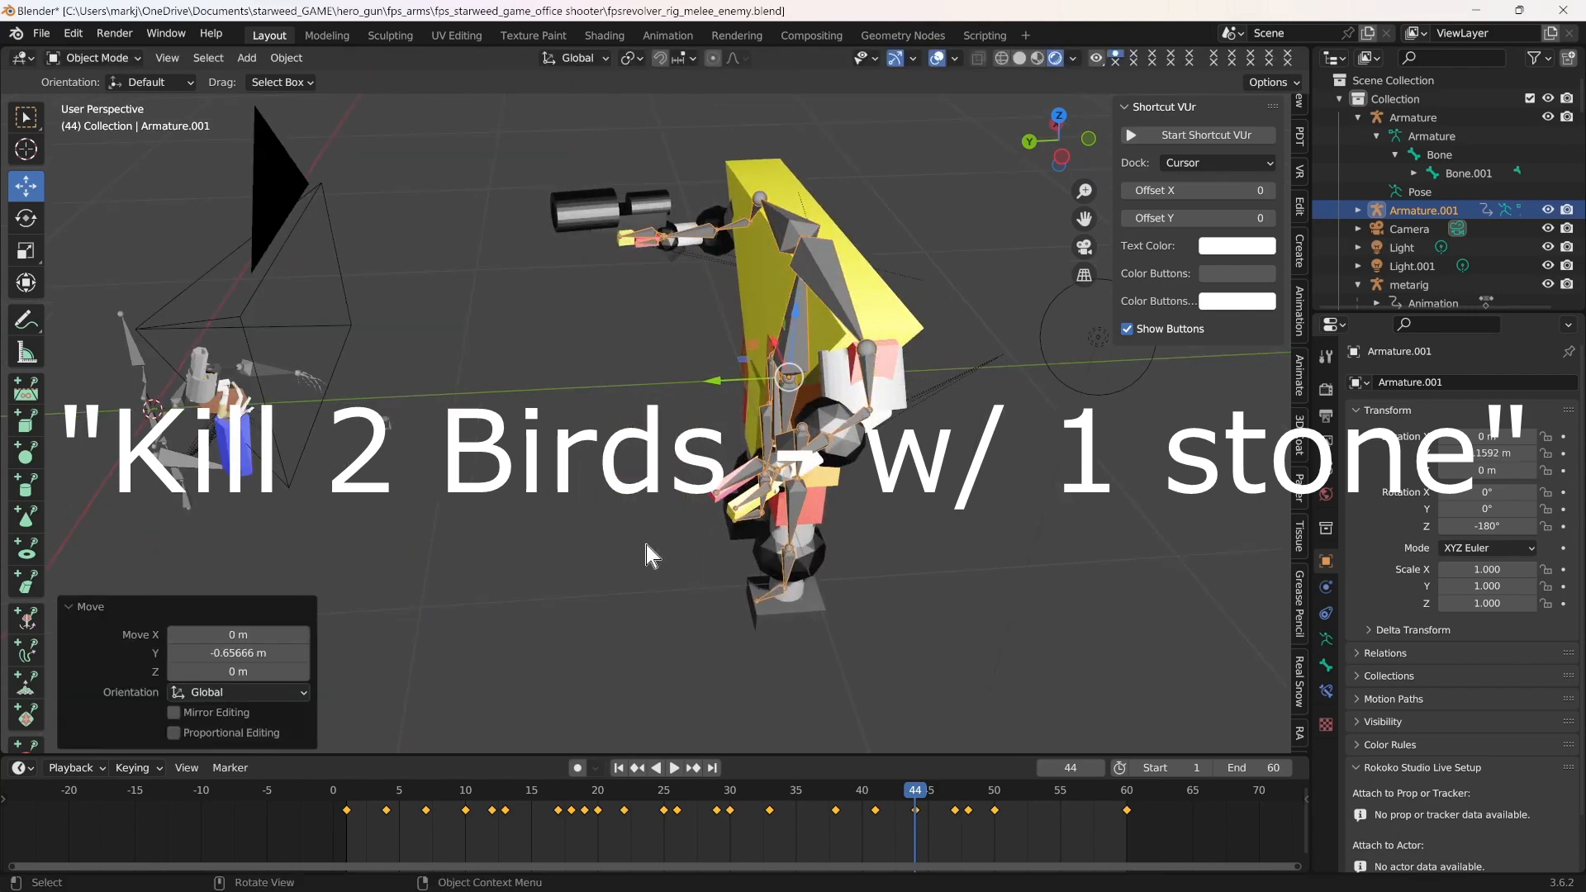
Review the moved enemy's arm and body motion close up by scrubbing the timeline, ending at frame 31
middle_click_drag(565, 605, 680, 607)
scroll(707, 555, "up", 2)
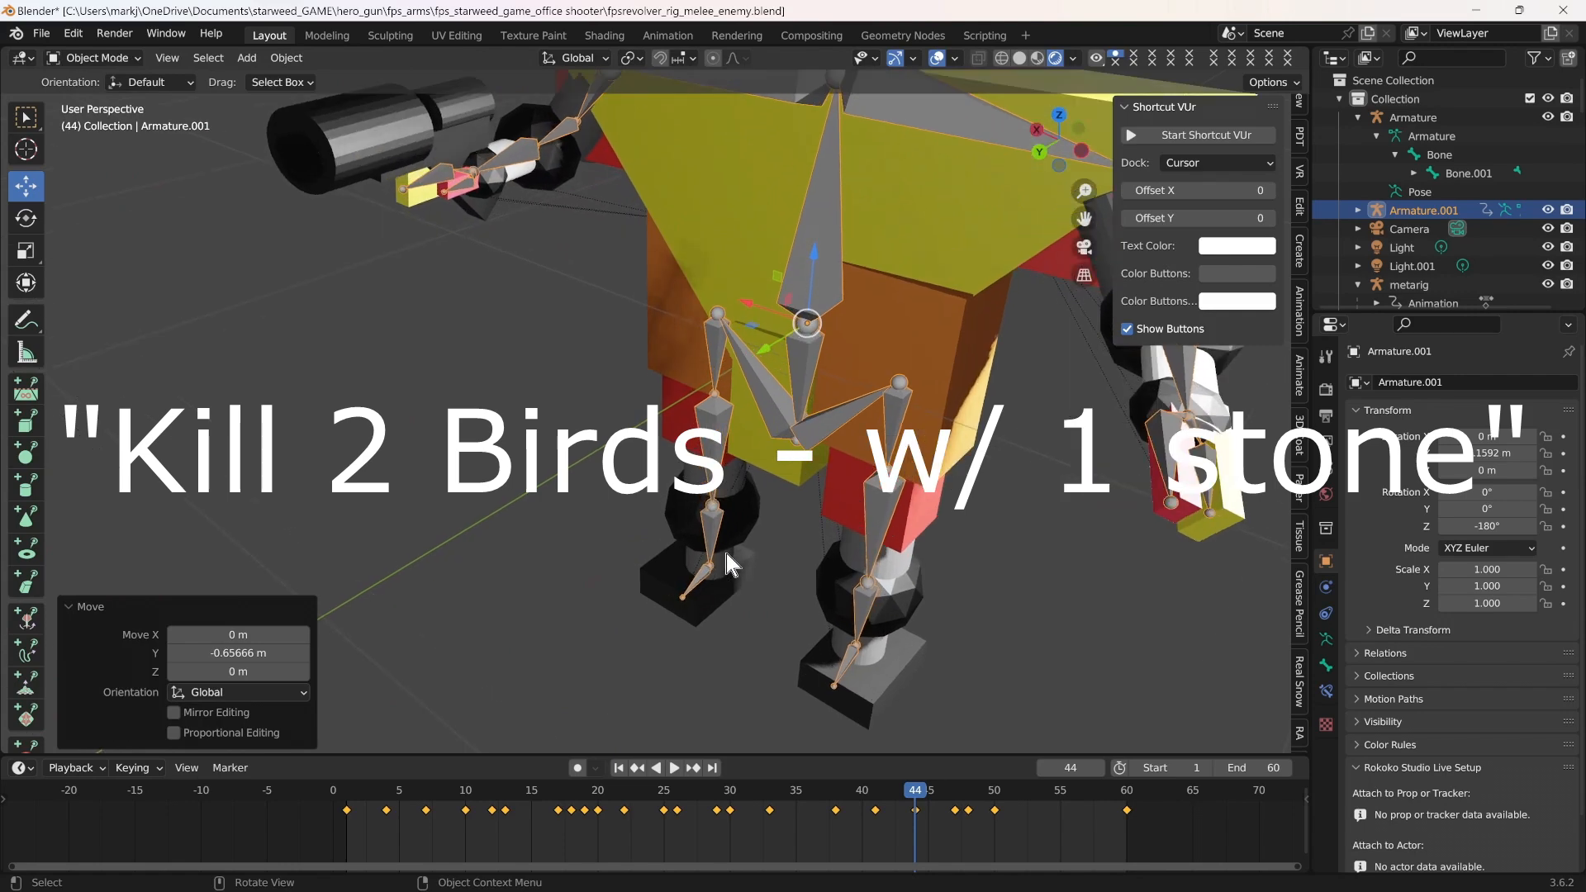
left_click_drag(1085, 219, 653, 388)
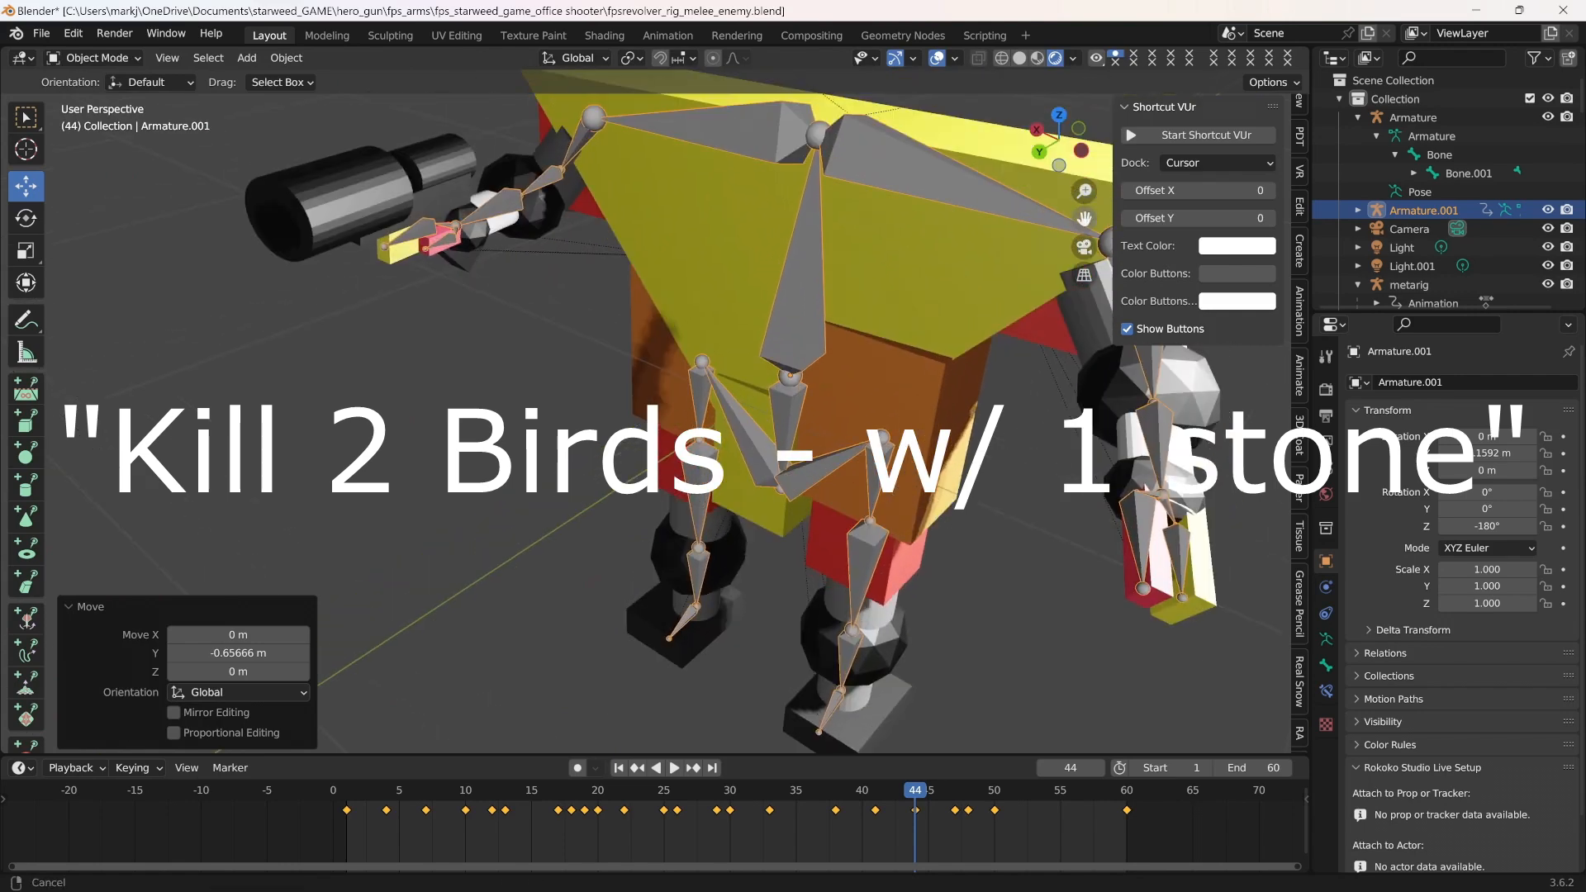
left_click_drag(914, 794, 299, 817)
key("space")
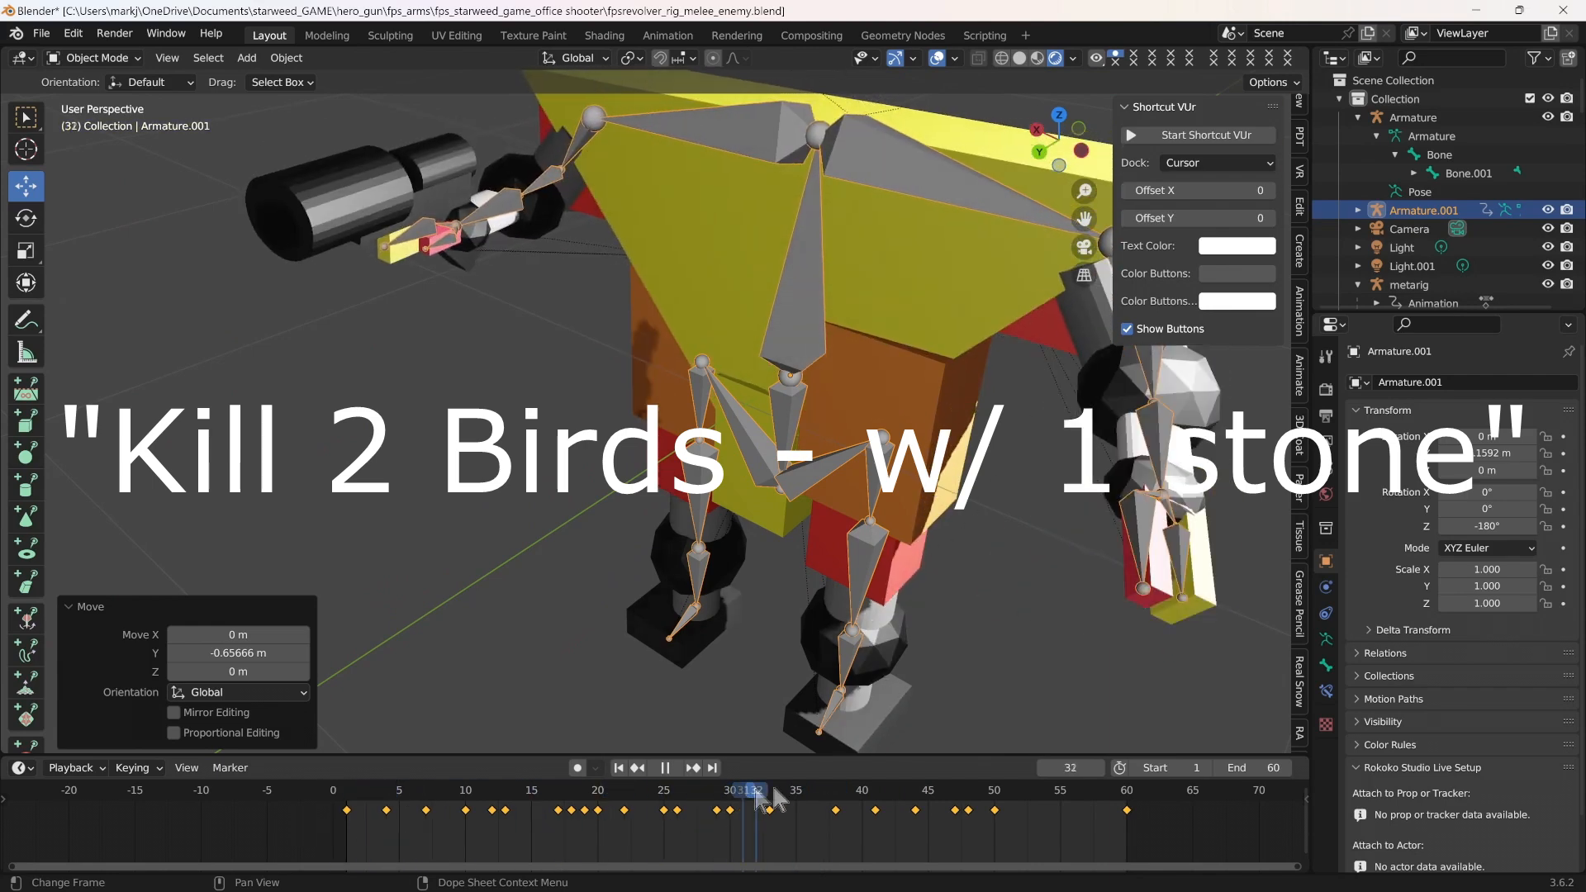
left_click_drag(438, 814, 985, 801)
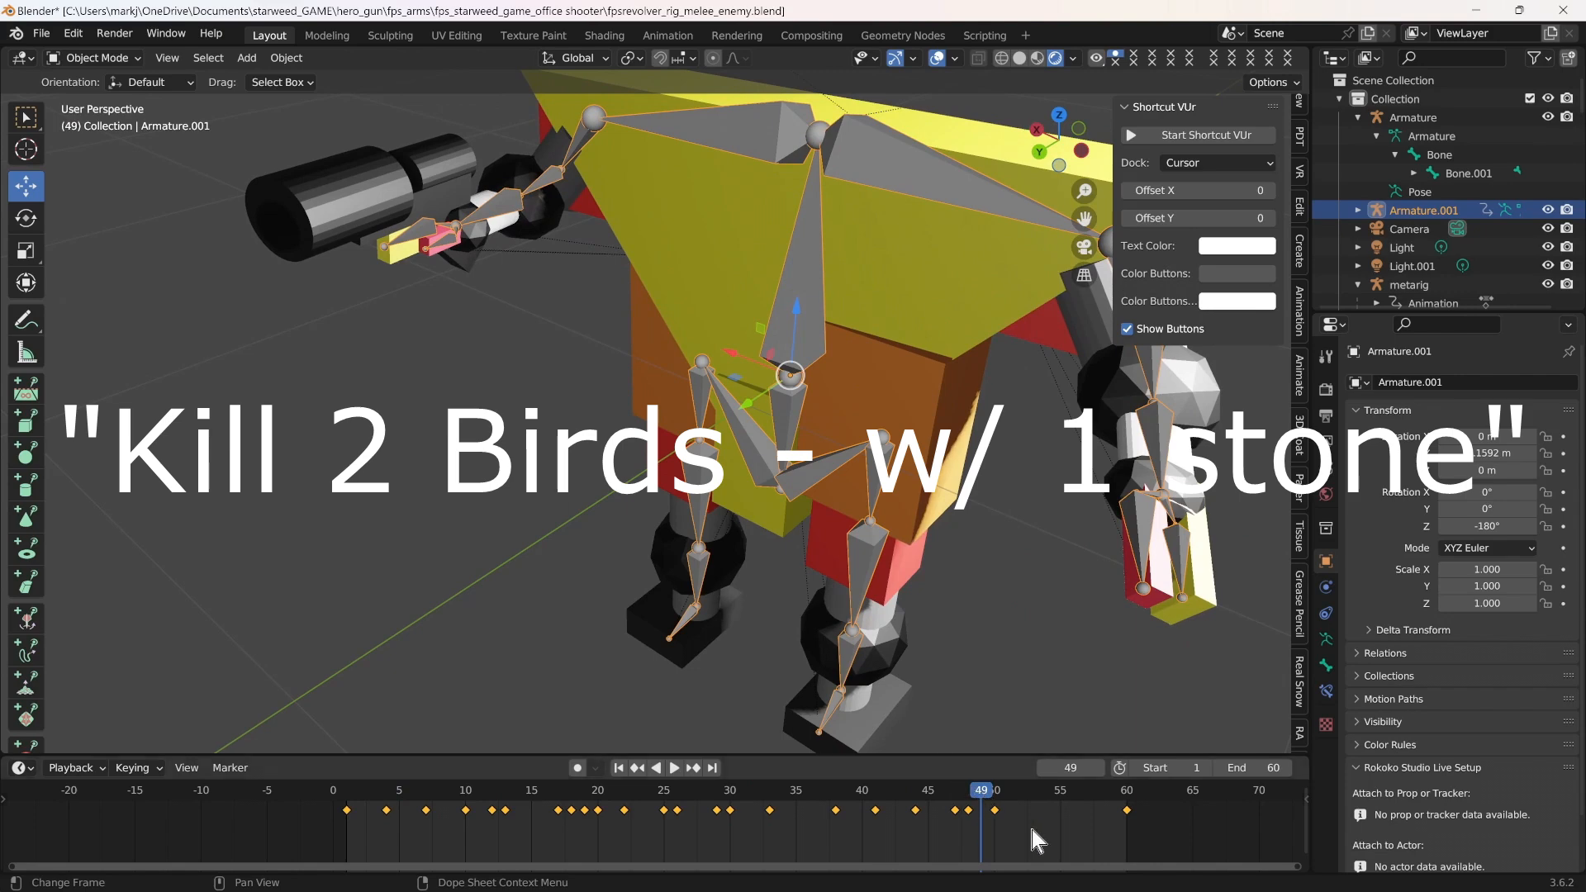
left_click_drag(992, 803, 498, 806)
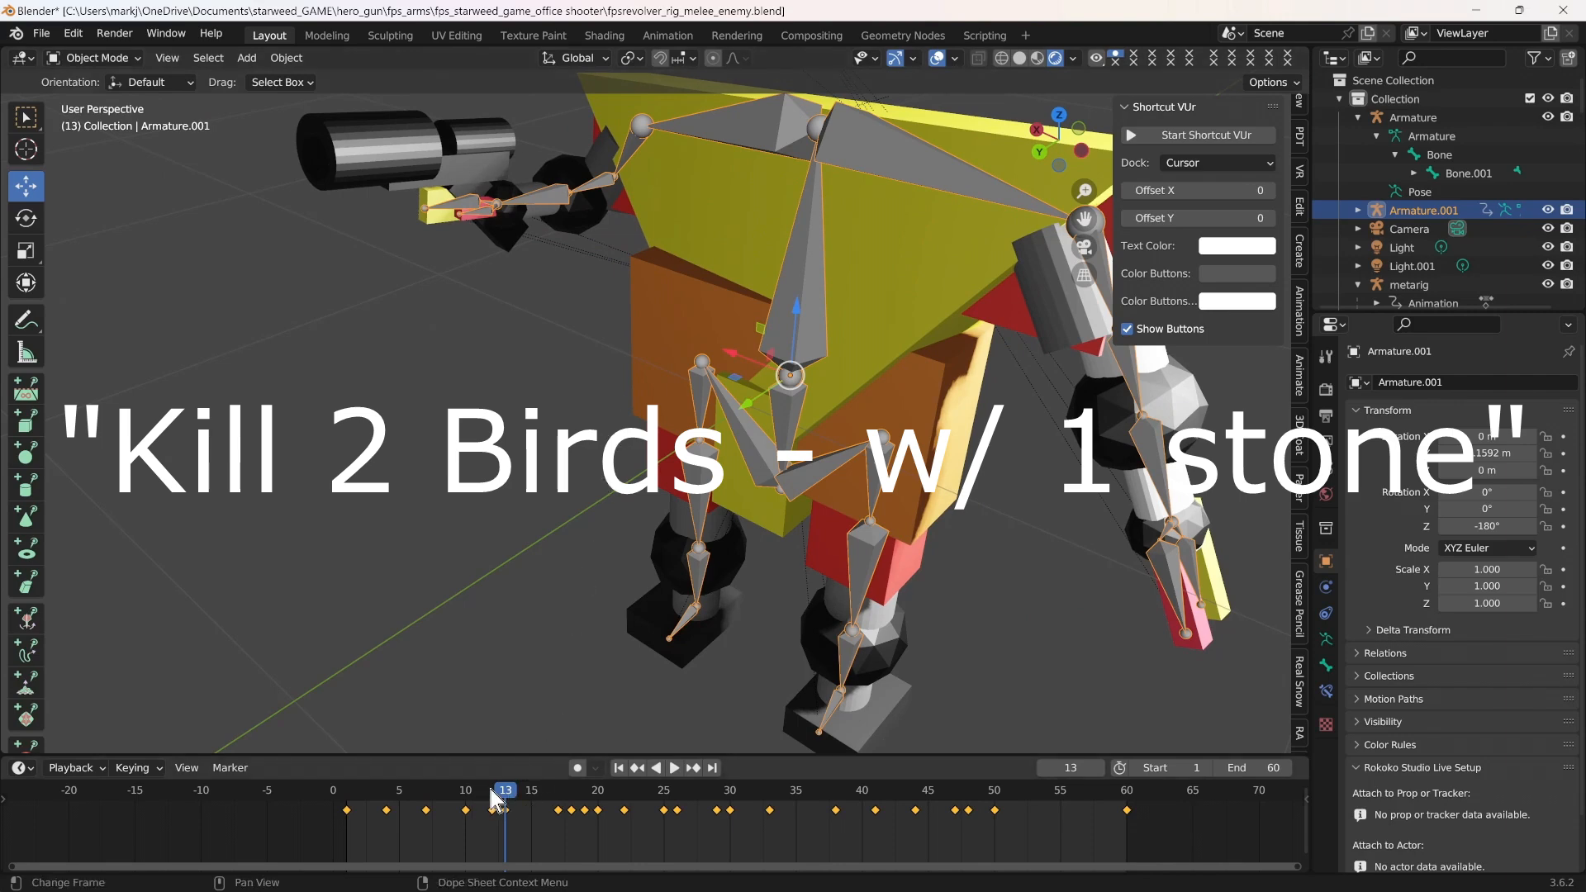
left_click_drag(490, 789, 743, 798)
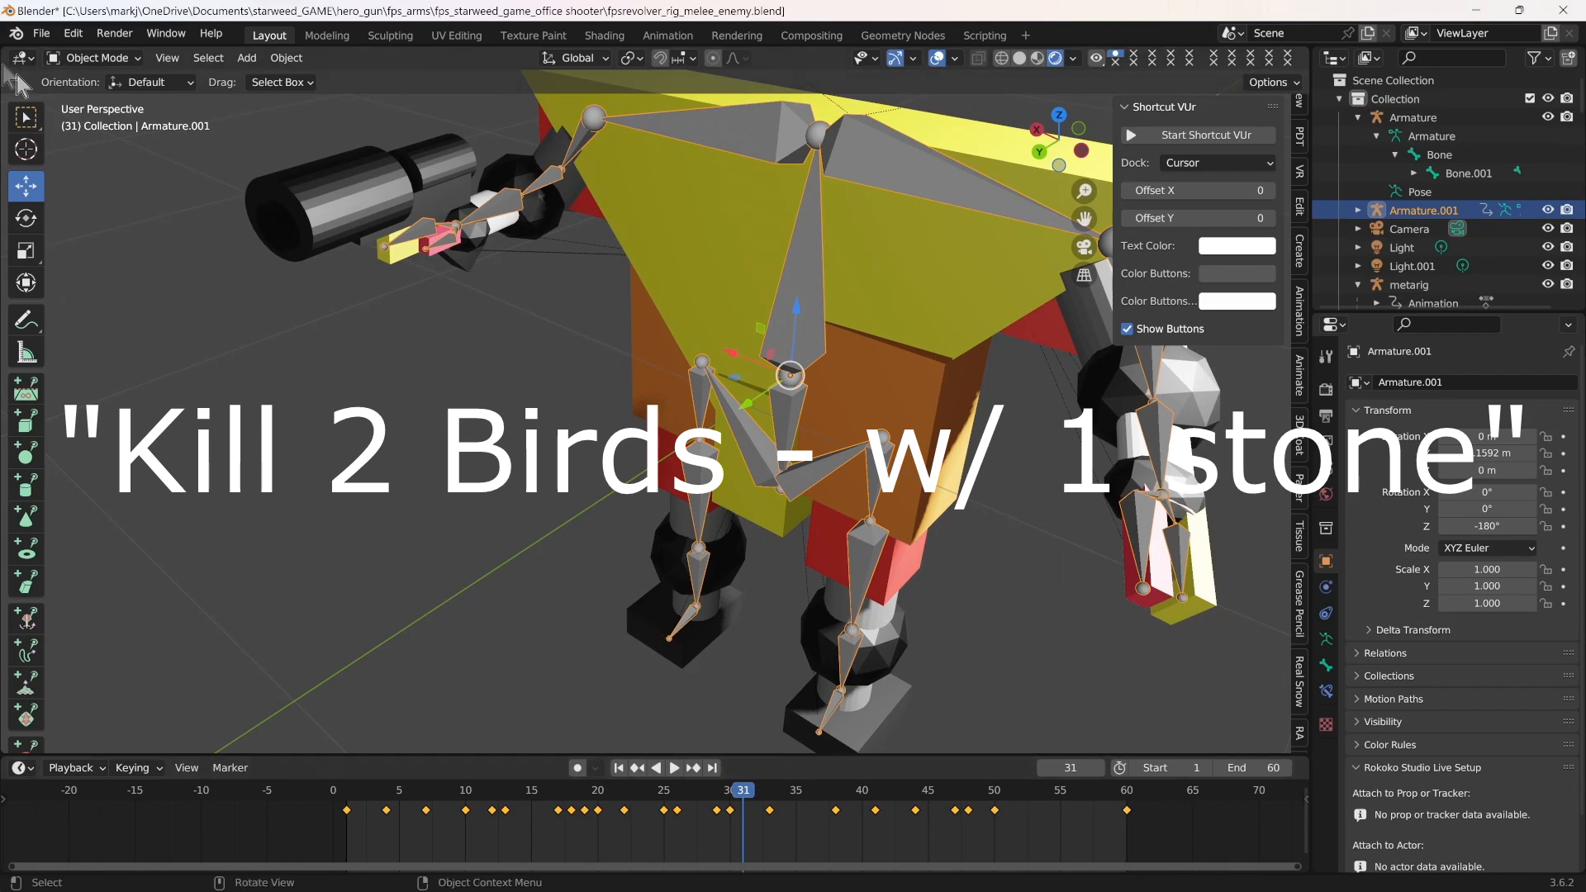
Save the Blender file under its existing name
left_click(41, 33)
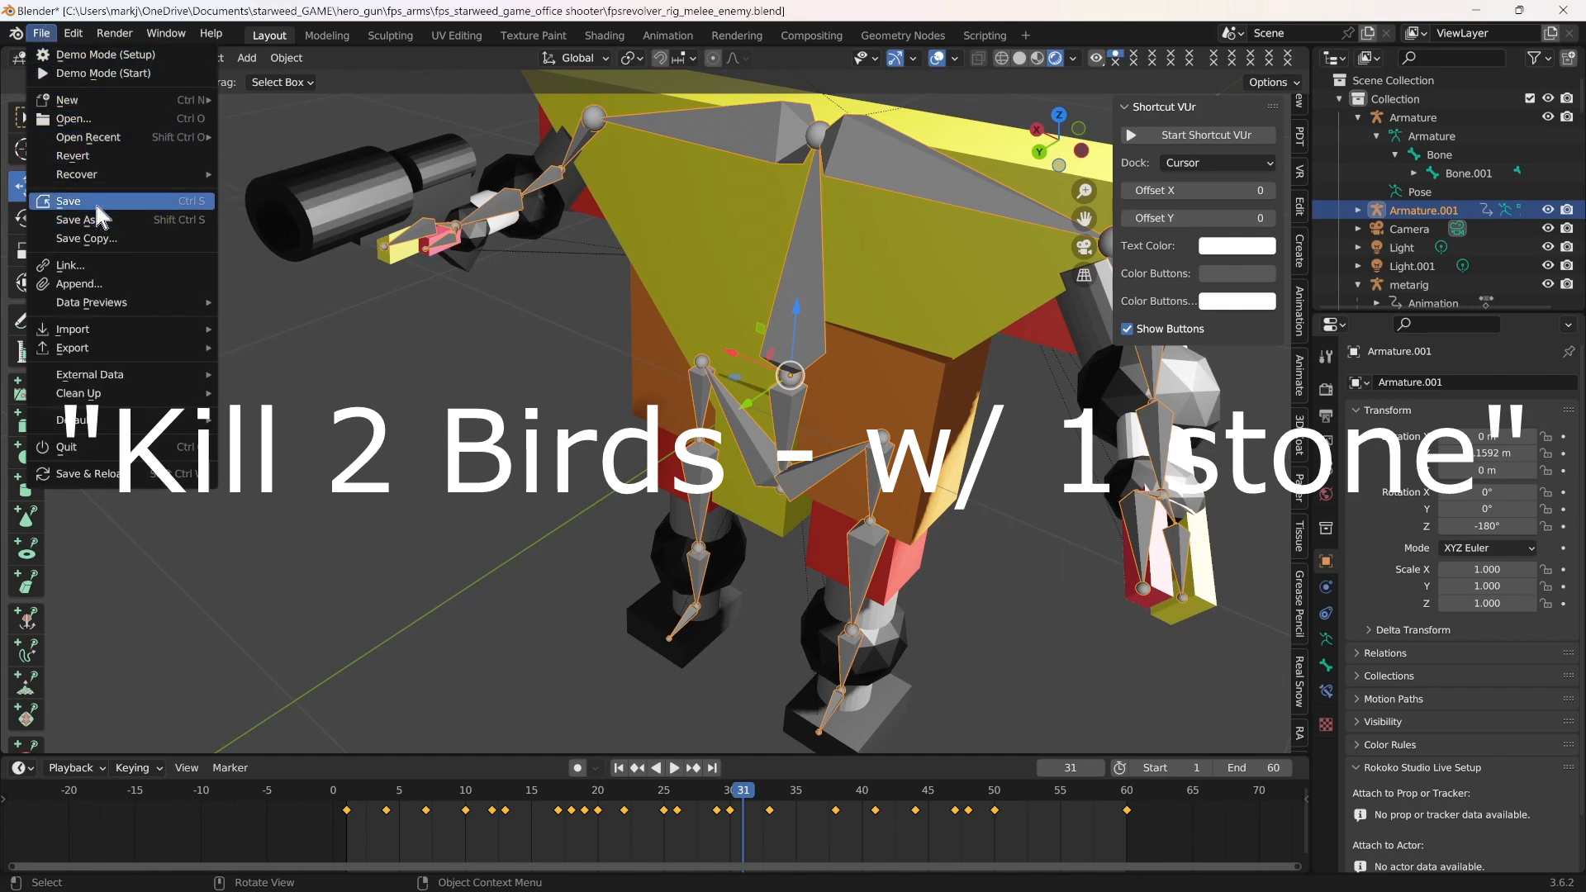
key("ctrl+s")
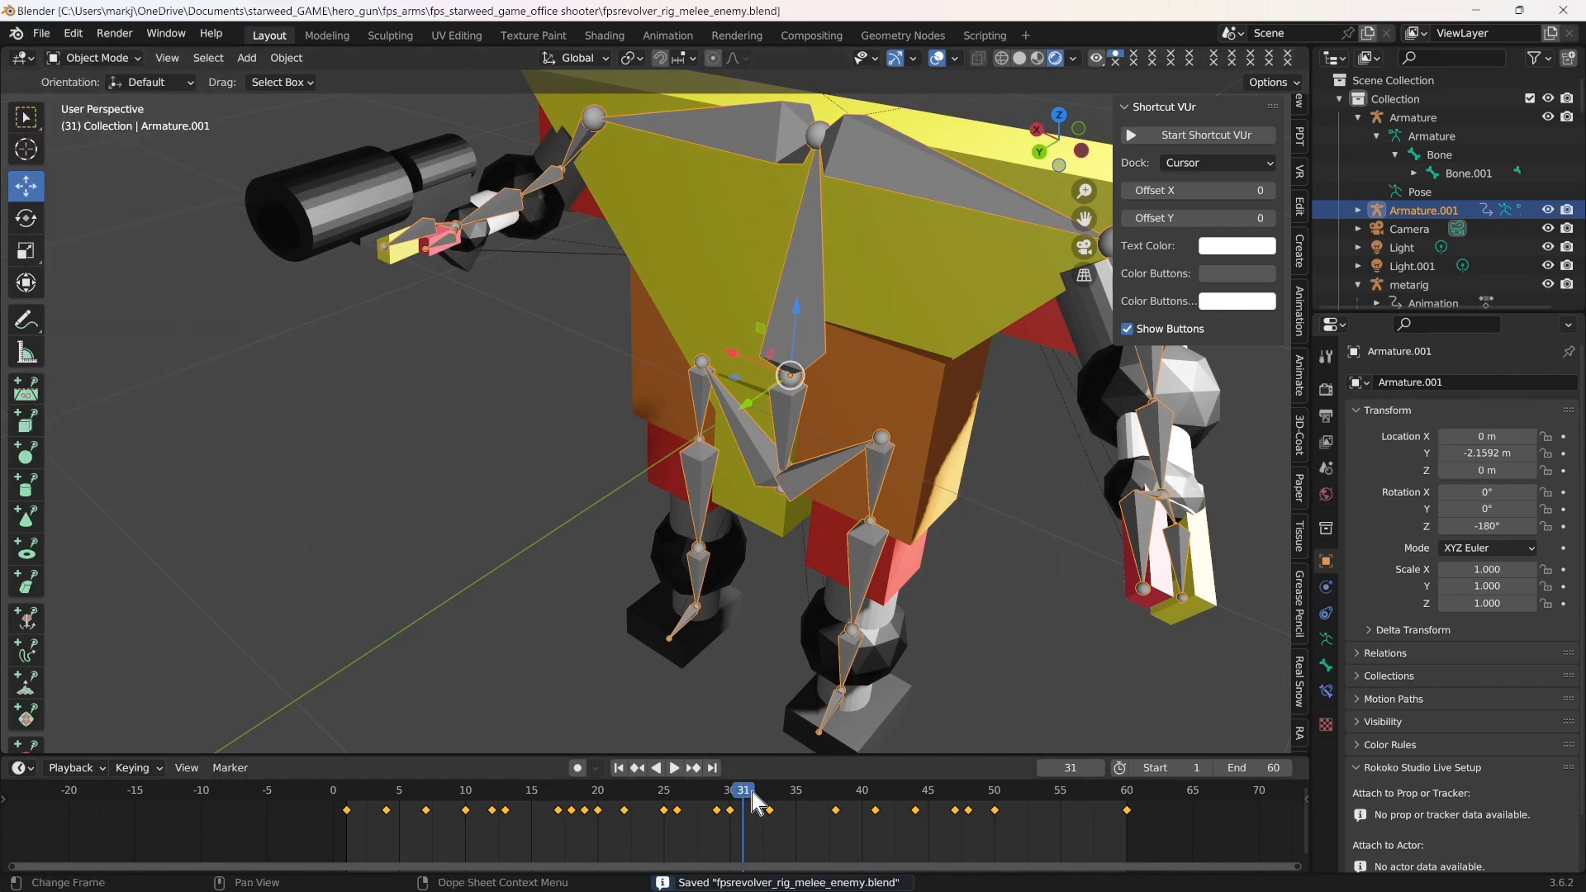
Replay the enemy animation from frame 1 to frame 57 and check that pose through the camera
left_click_drag(750, 800, 344, 801)
key("space")
left_click_drag(493, 792, 1087, 817)
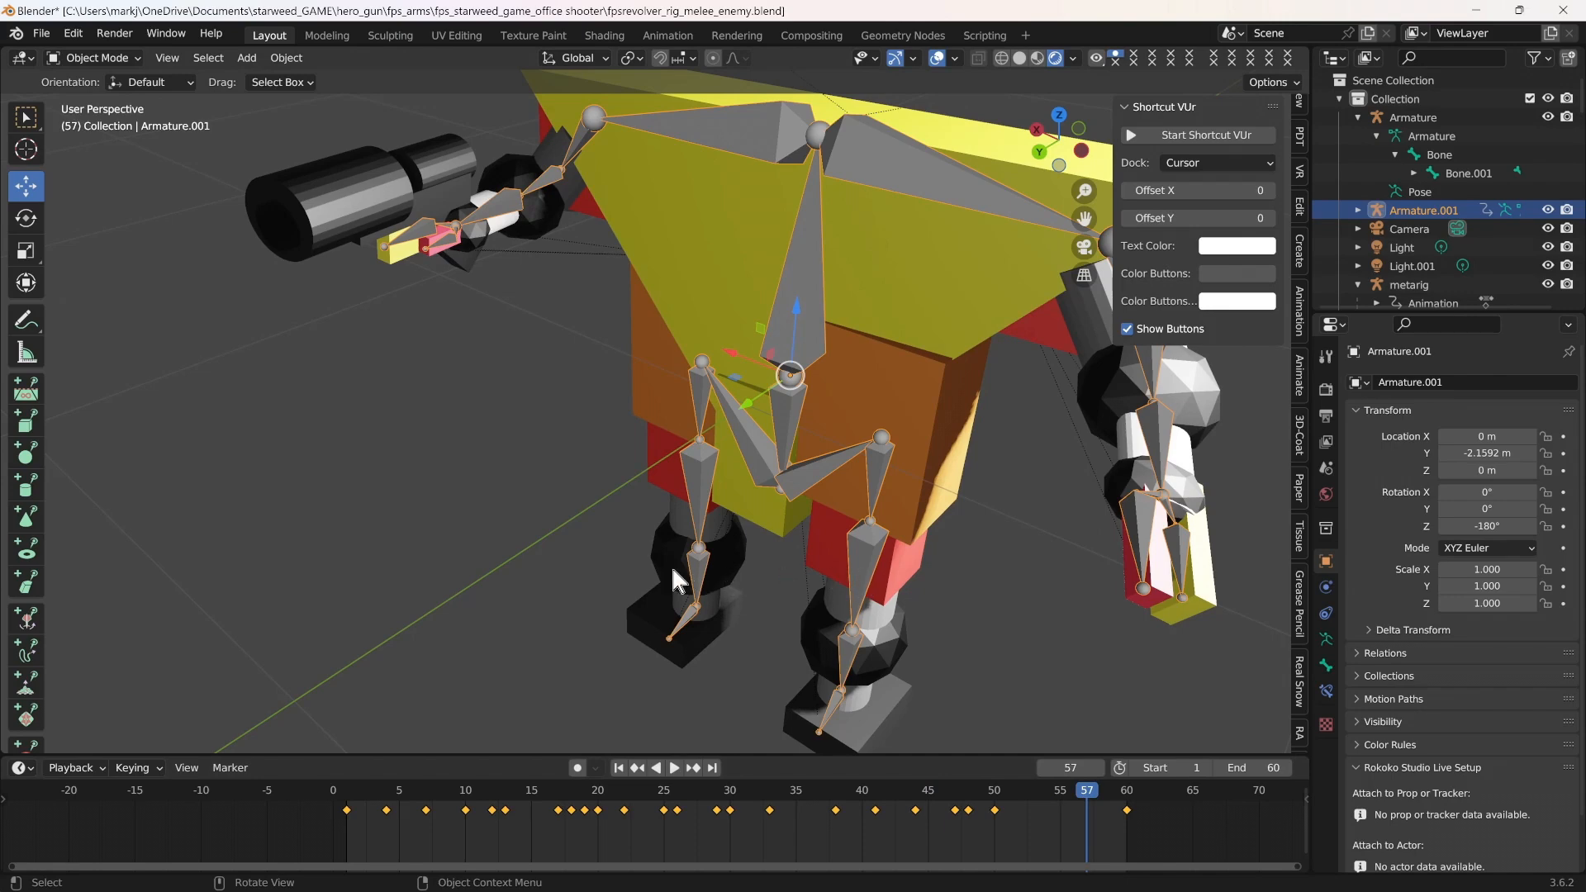
scroll(507, 567, "down", 1)
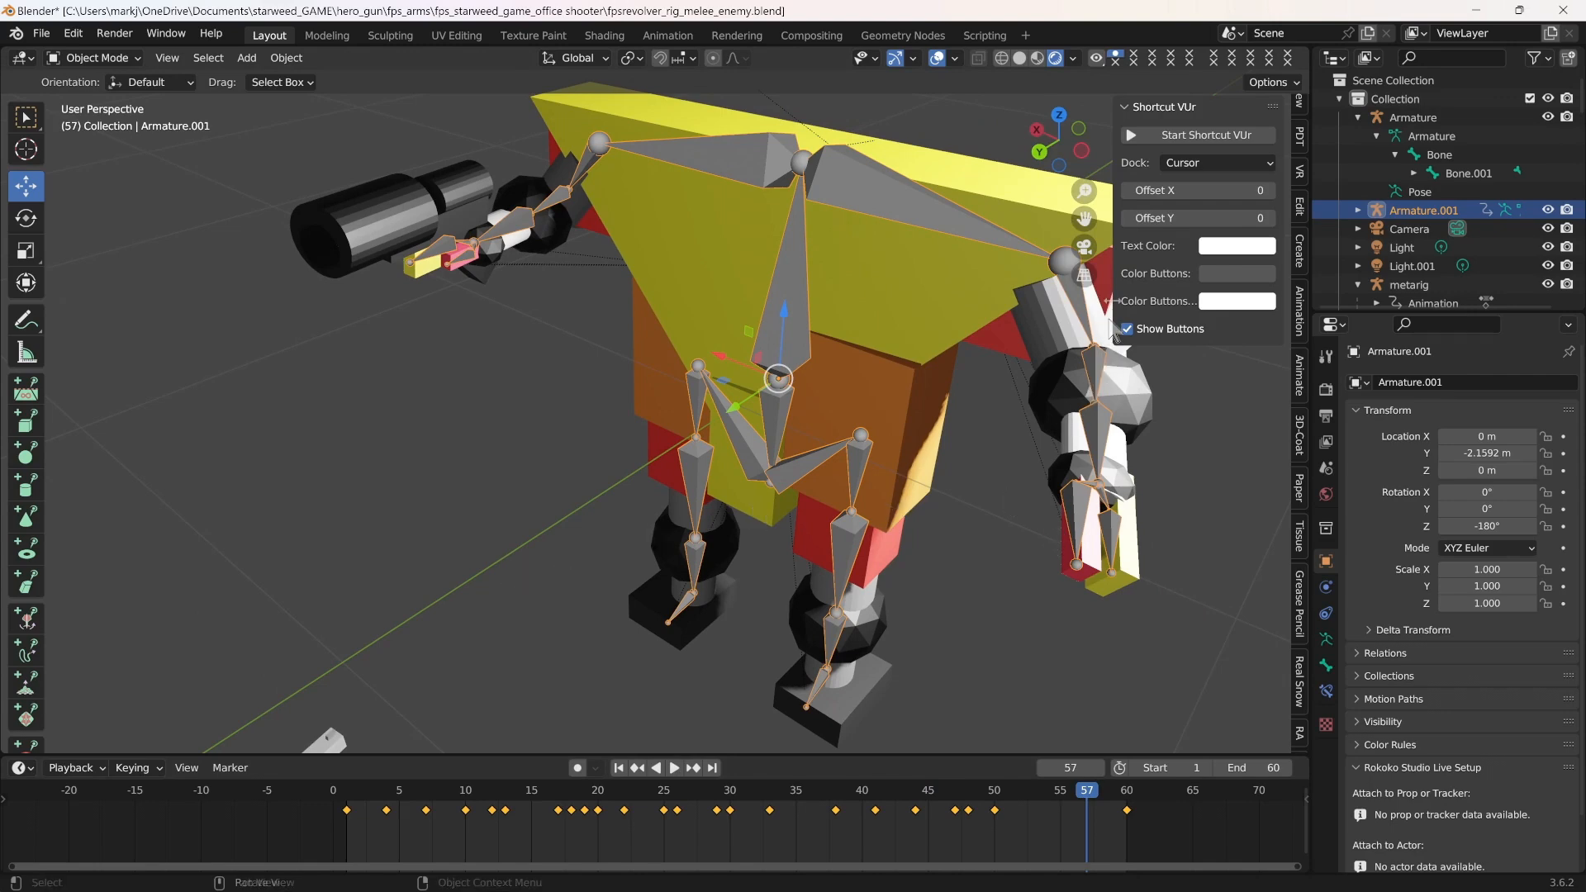
left_click(1087, 247)
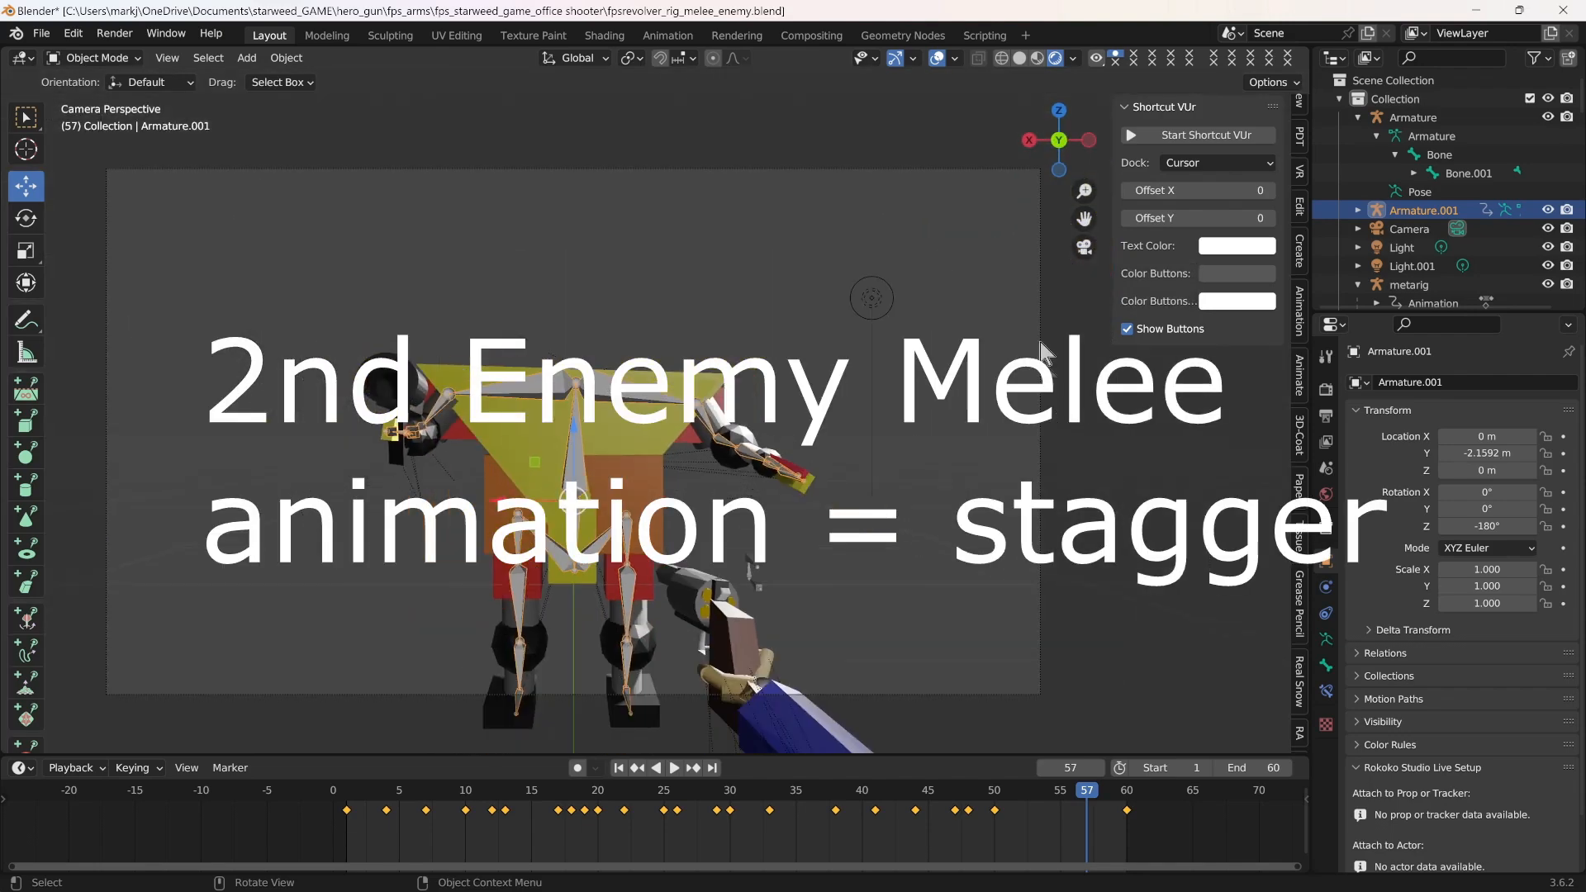
left_click_drag(1085, 218, 1169, 178)
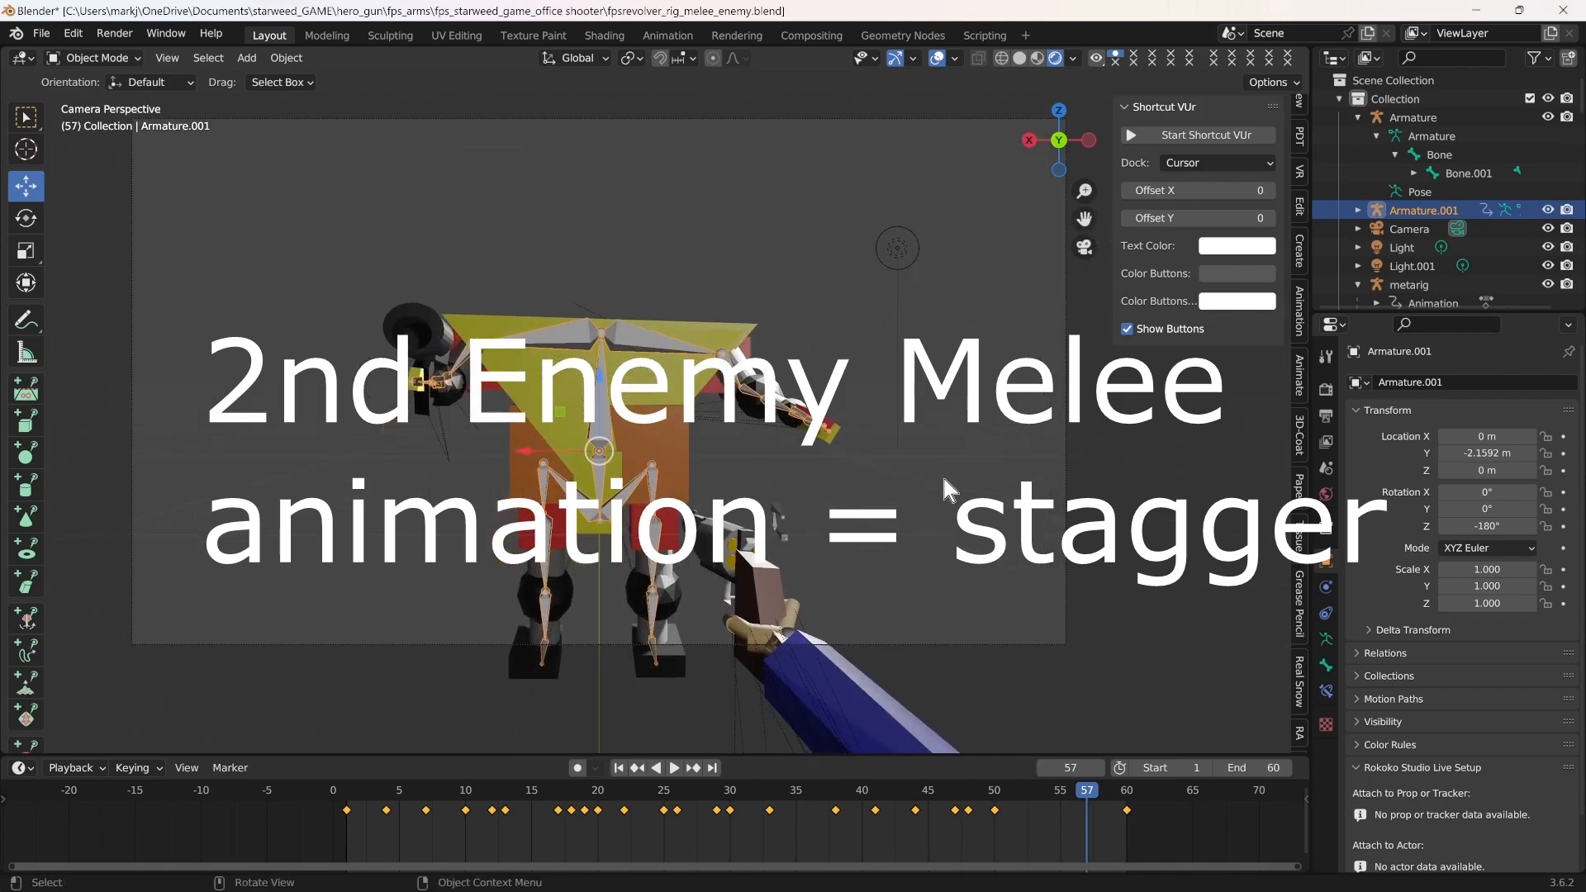
Replay the enemy and revolver animation through the camera from frame 1 to frame 60
scroll(944, 479, "up", 2)
left_click(351, 797)
key("space")
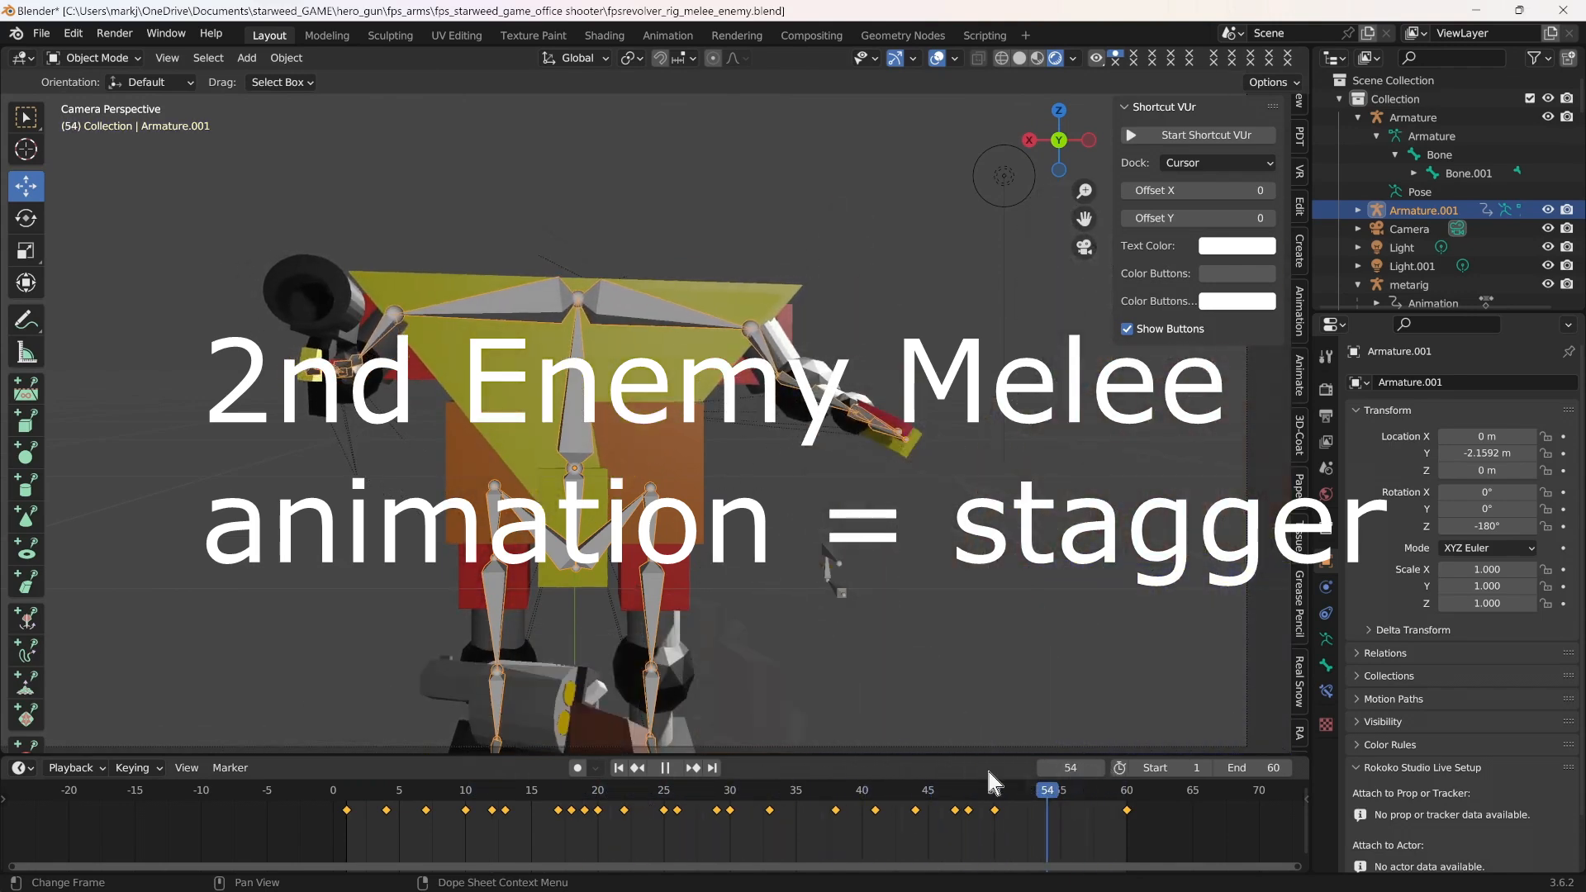
key("space")
left_click_drag(477, 801, 1128, 794)
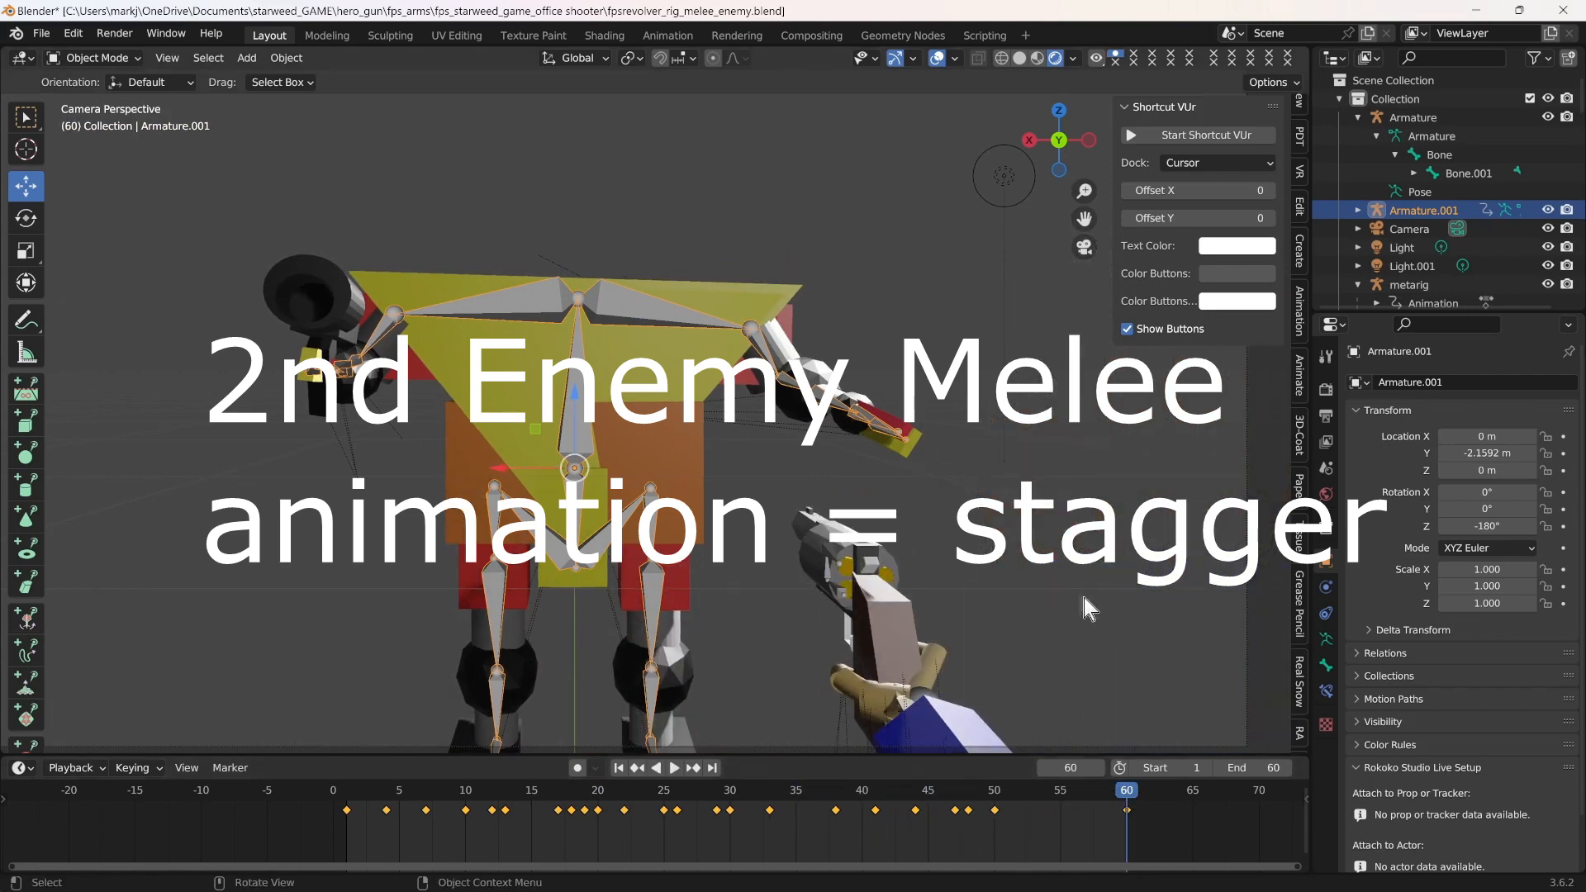
left_click_drag(1107, 210, 1105, 254)
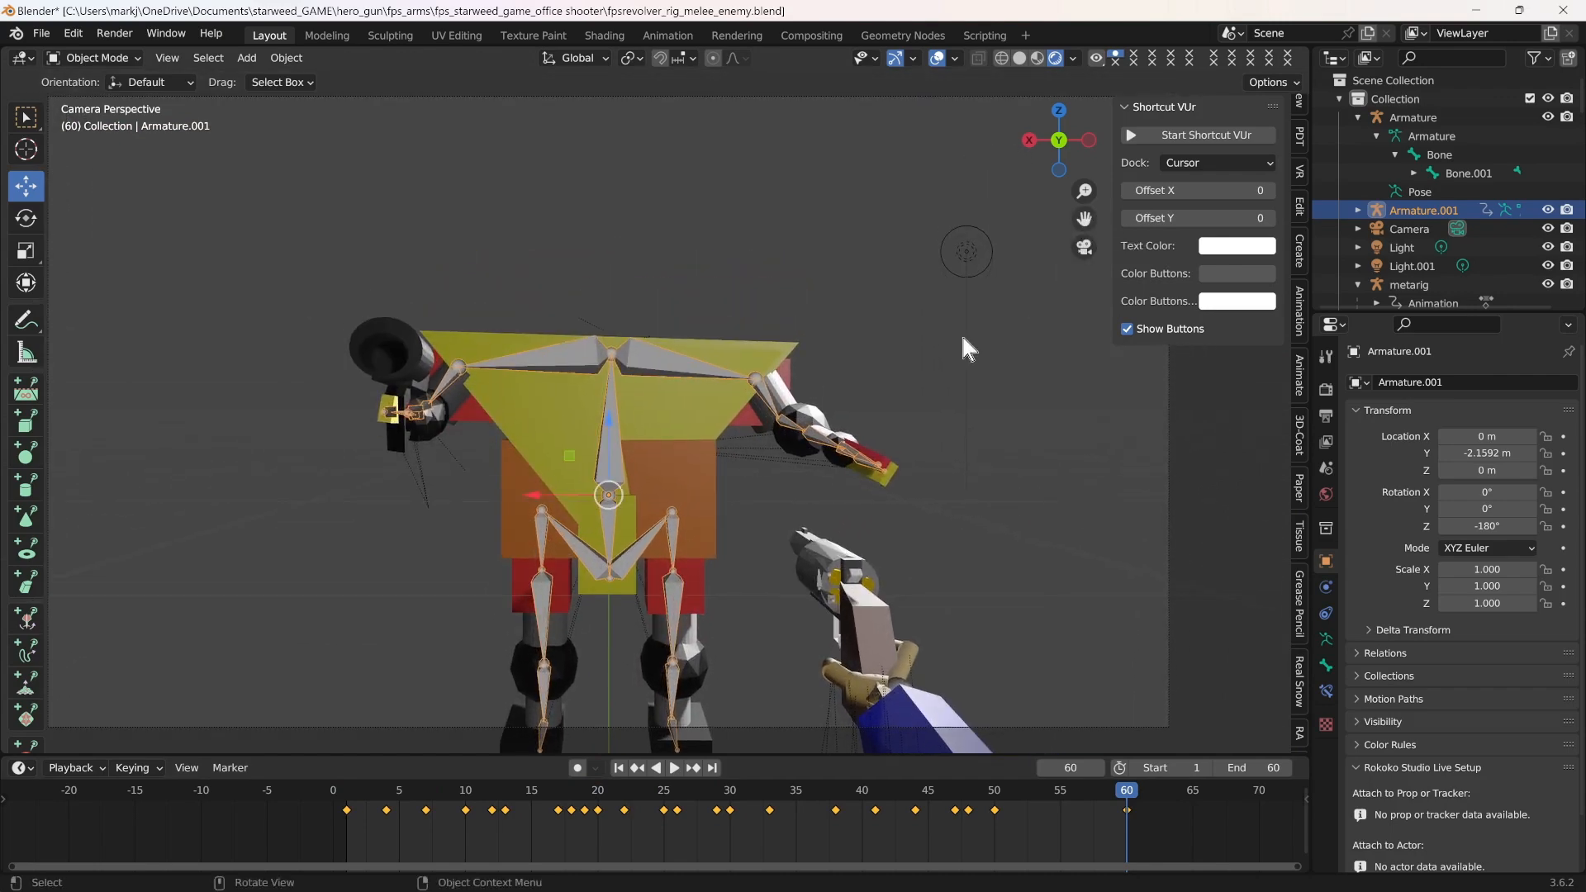
scroll(961, 339, "down", 1)
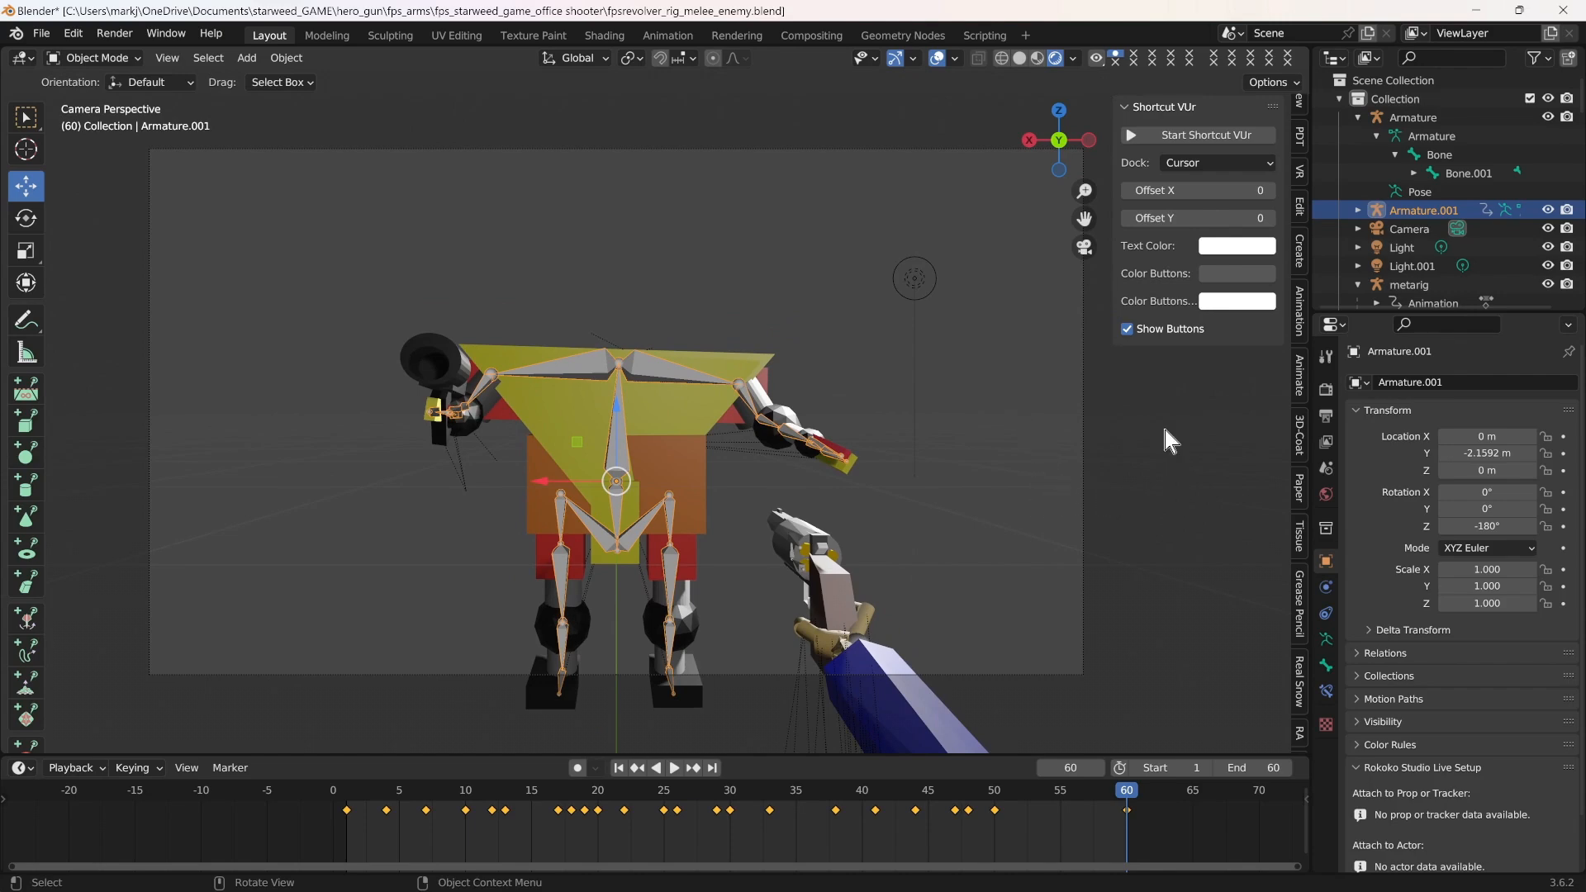
Move the enemy armature (Armature.001) about 0.63 m along the global Y axis and return to the camera view
left_click(1085, 247)
scroll(1003, 410, "down", 3)
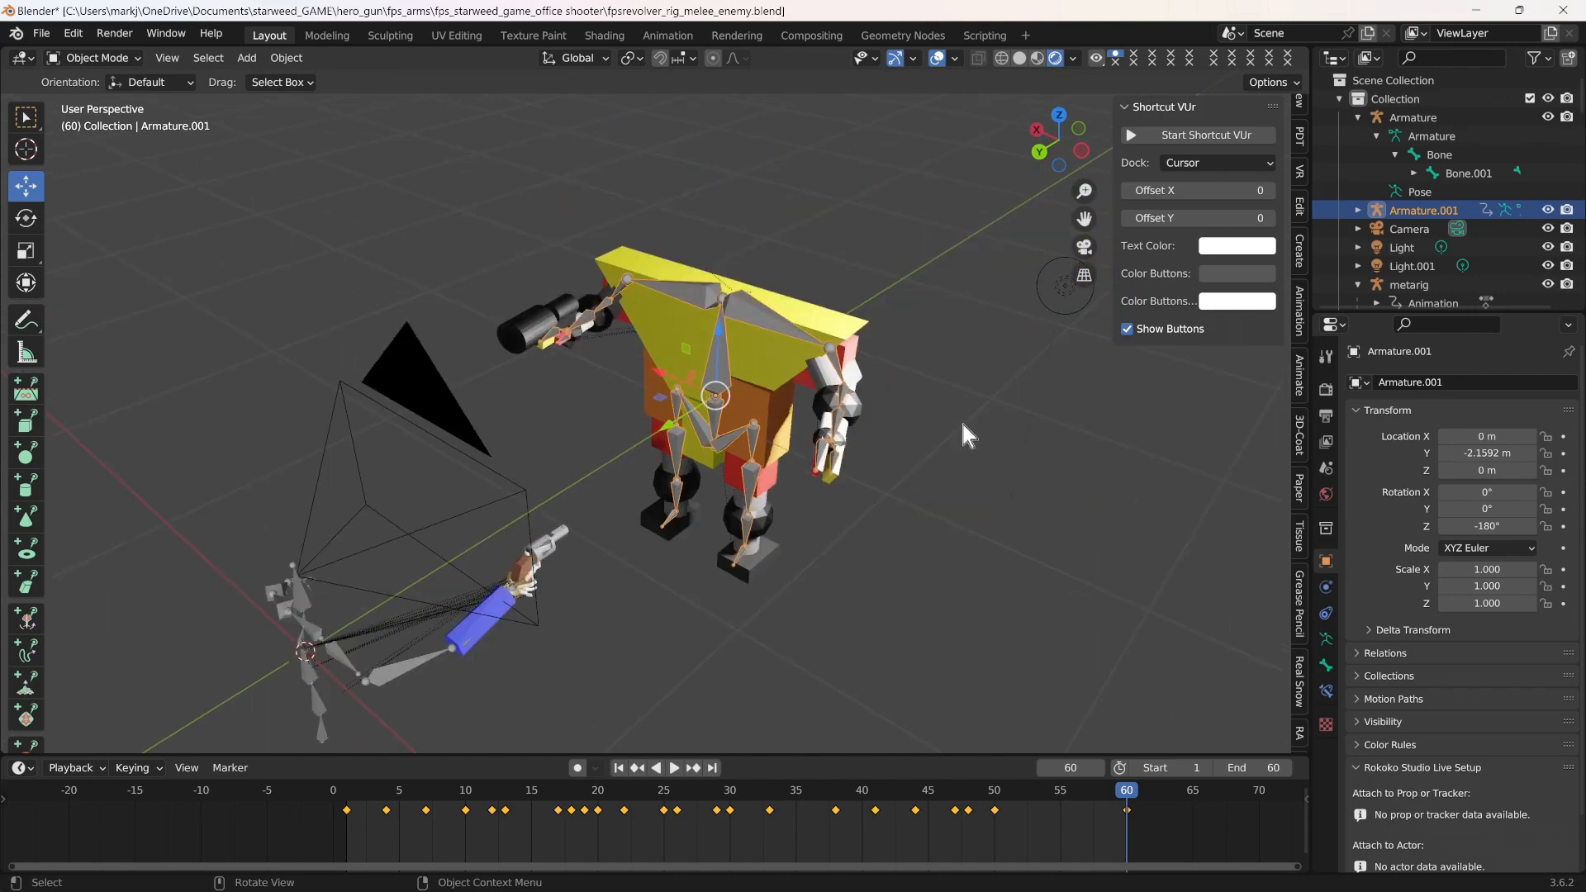
left_click_drag(675, 430, 585, 494)
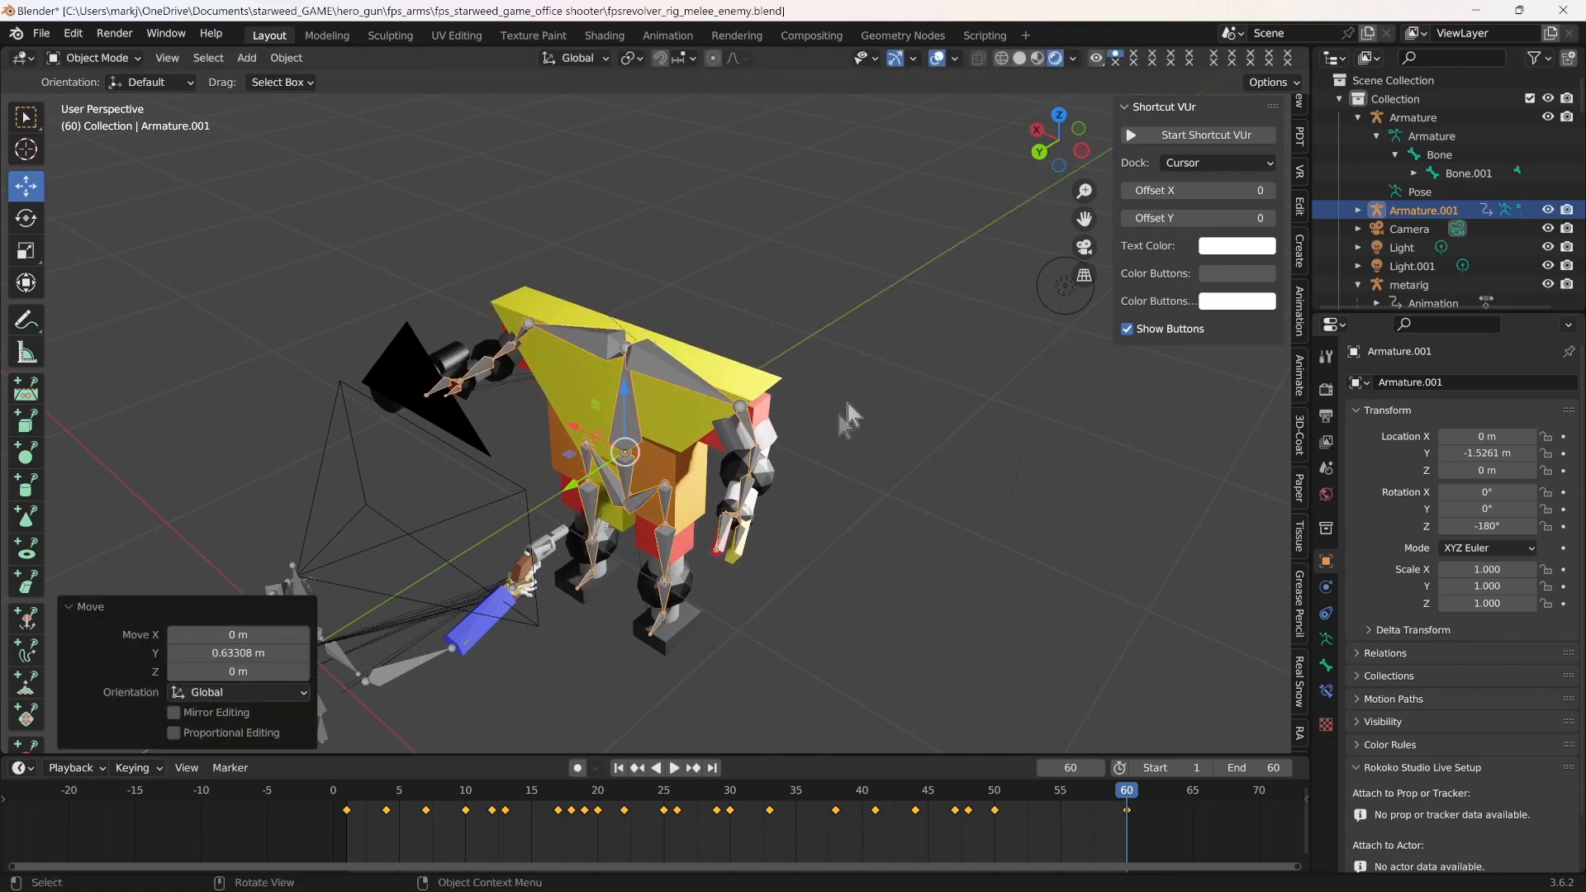
left_click(1085, 246)
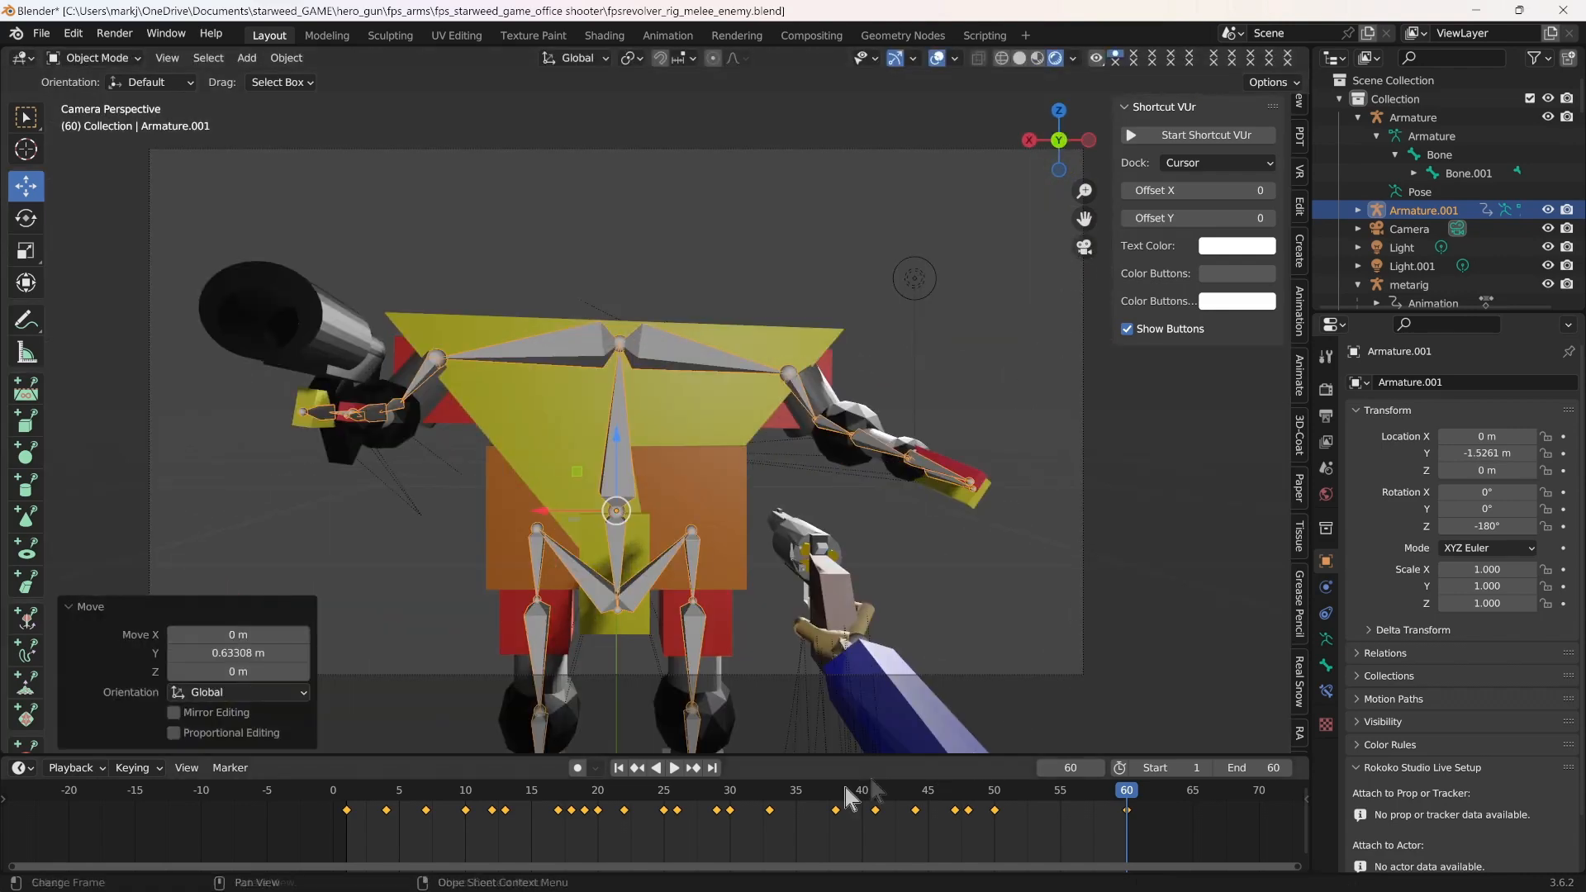
Check the repositioned enemy through the camera by scrubbing the animation from frame 1, ending at frame 37
left_click(344, 798)
key("space")
left_click_drag(584, 791, 1079, 745)
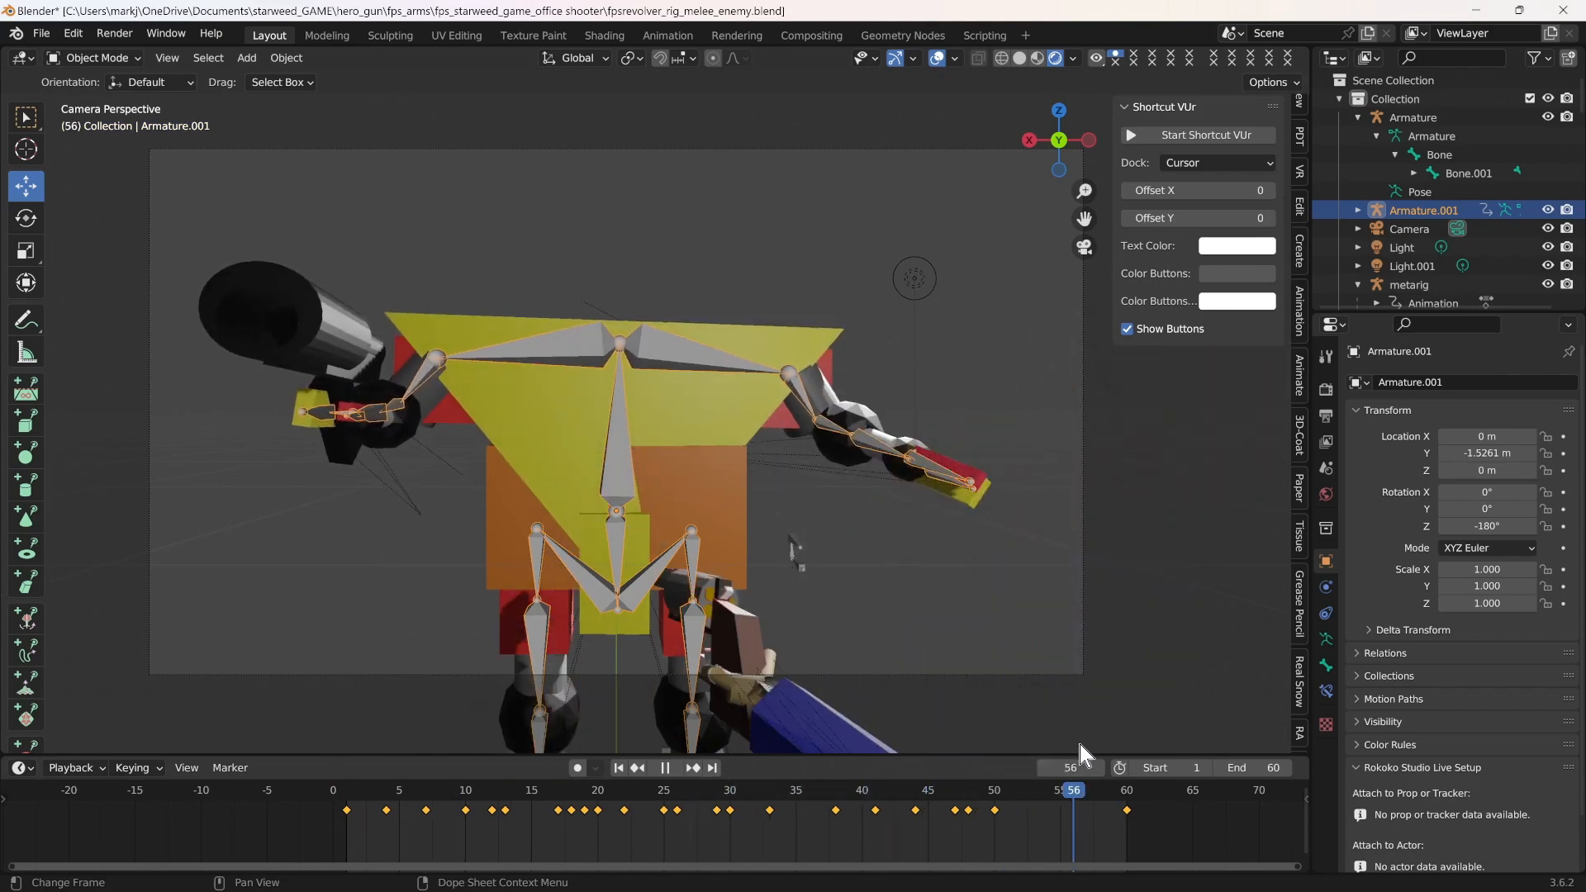
left_click(488, 796)
left_click_drag(489, 797, 824, 803)
Turn off In Front display for the enemy armature's bones, return to the camera view and save the file
middle_click_drag(874, 607, 1021, 511)
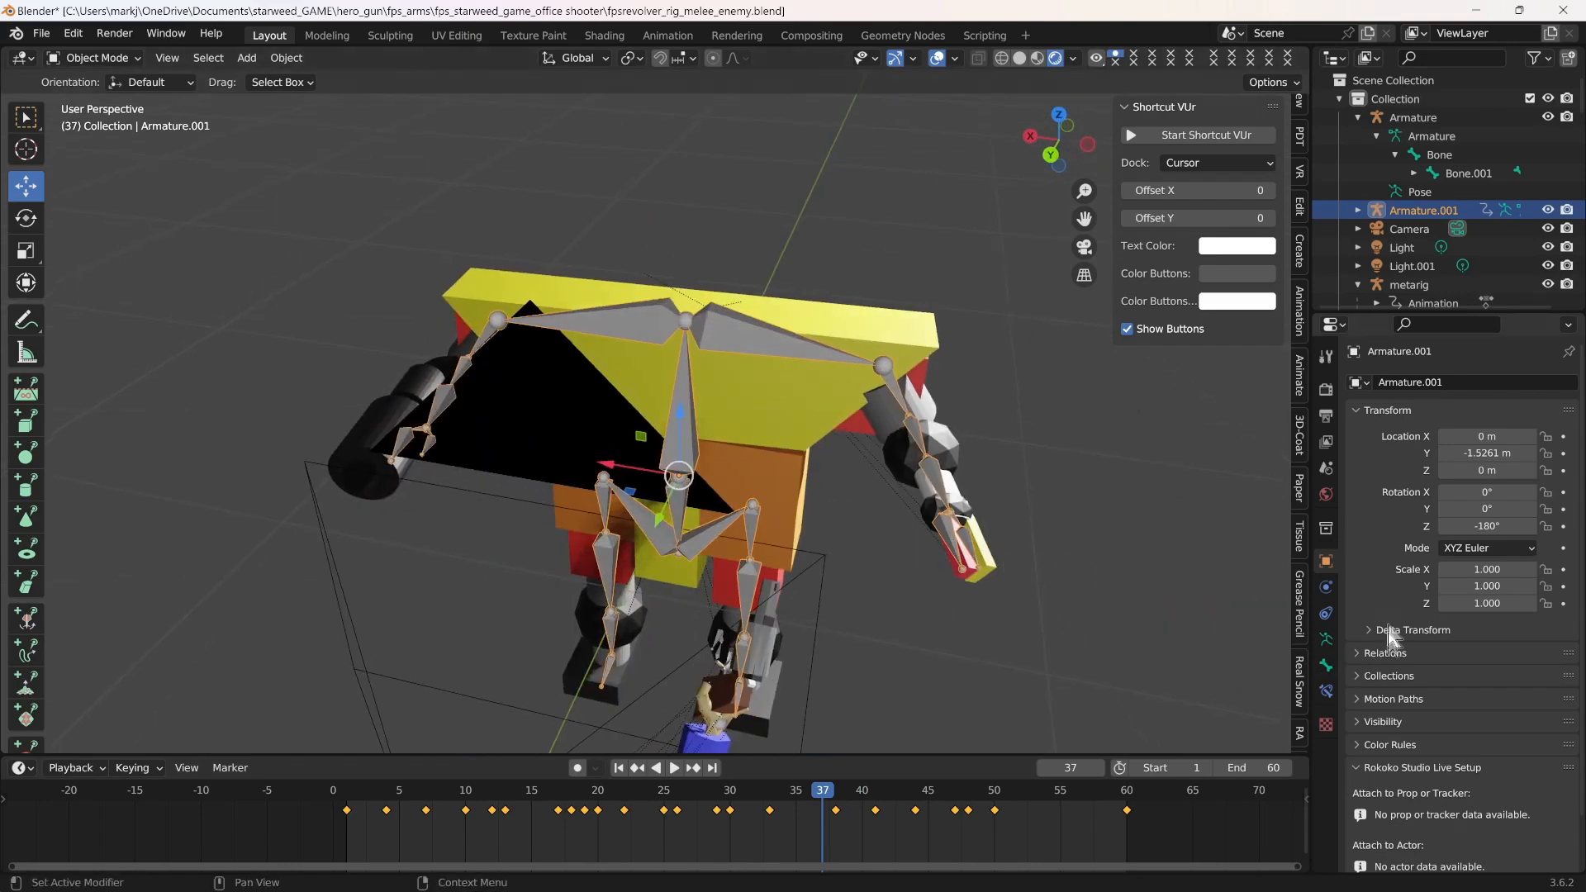
left_click(1326, 640)
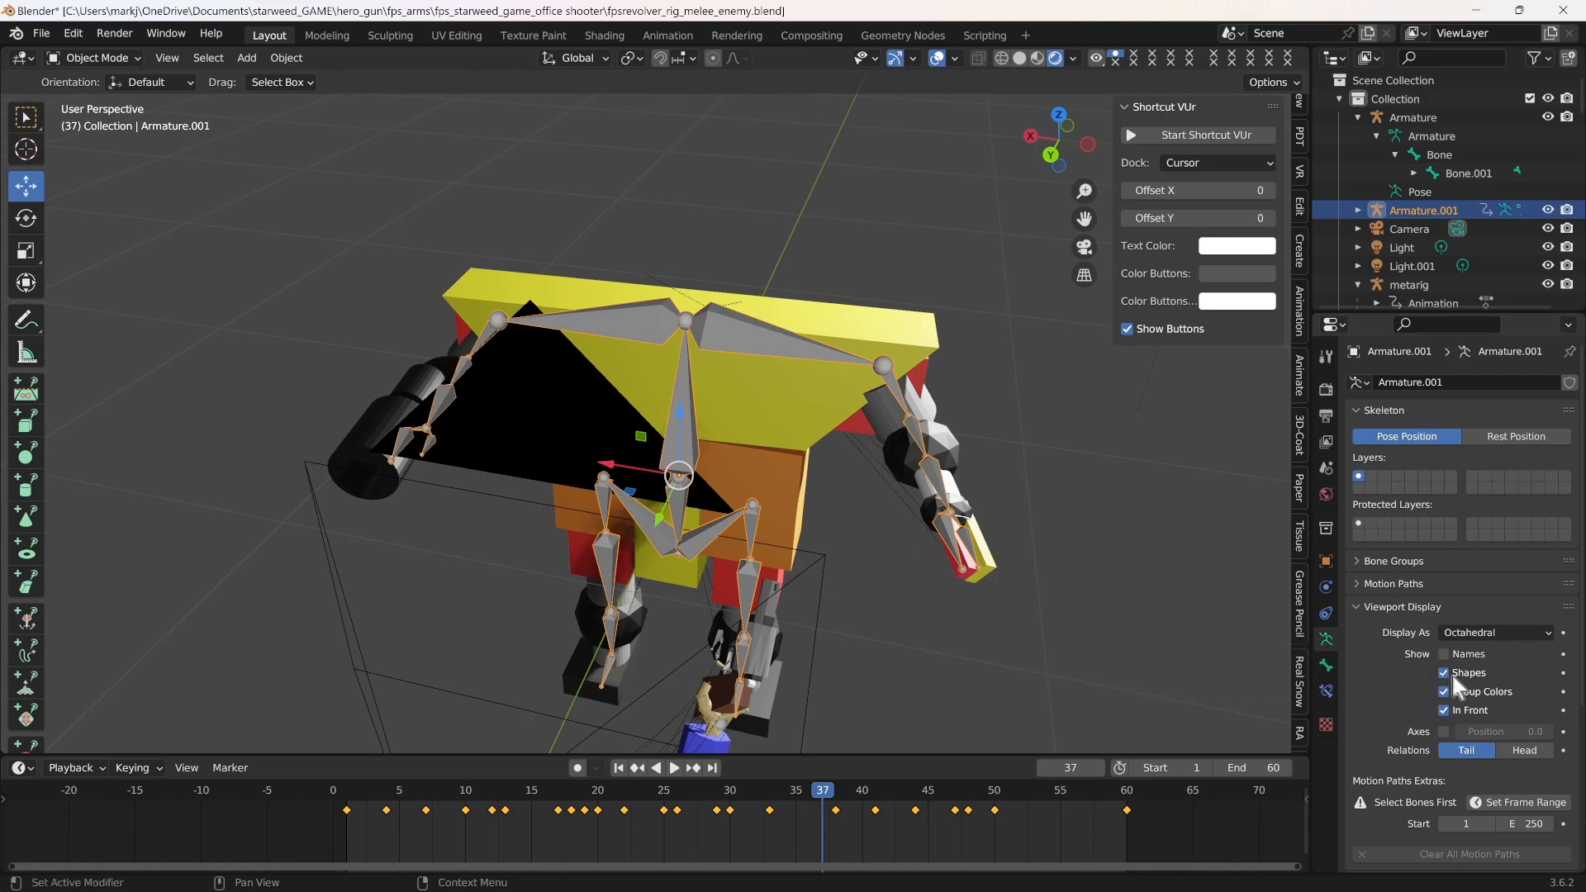
left_click(1446, 710)
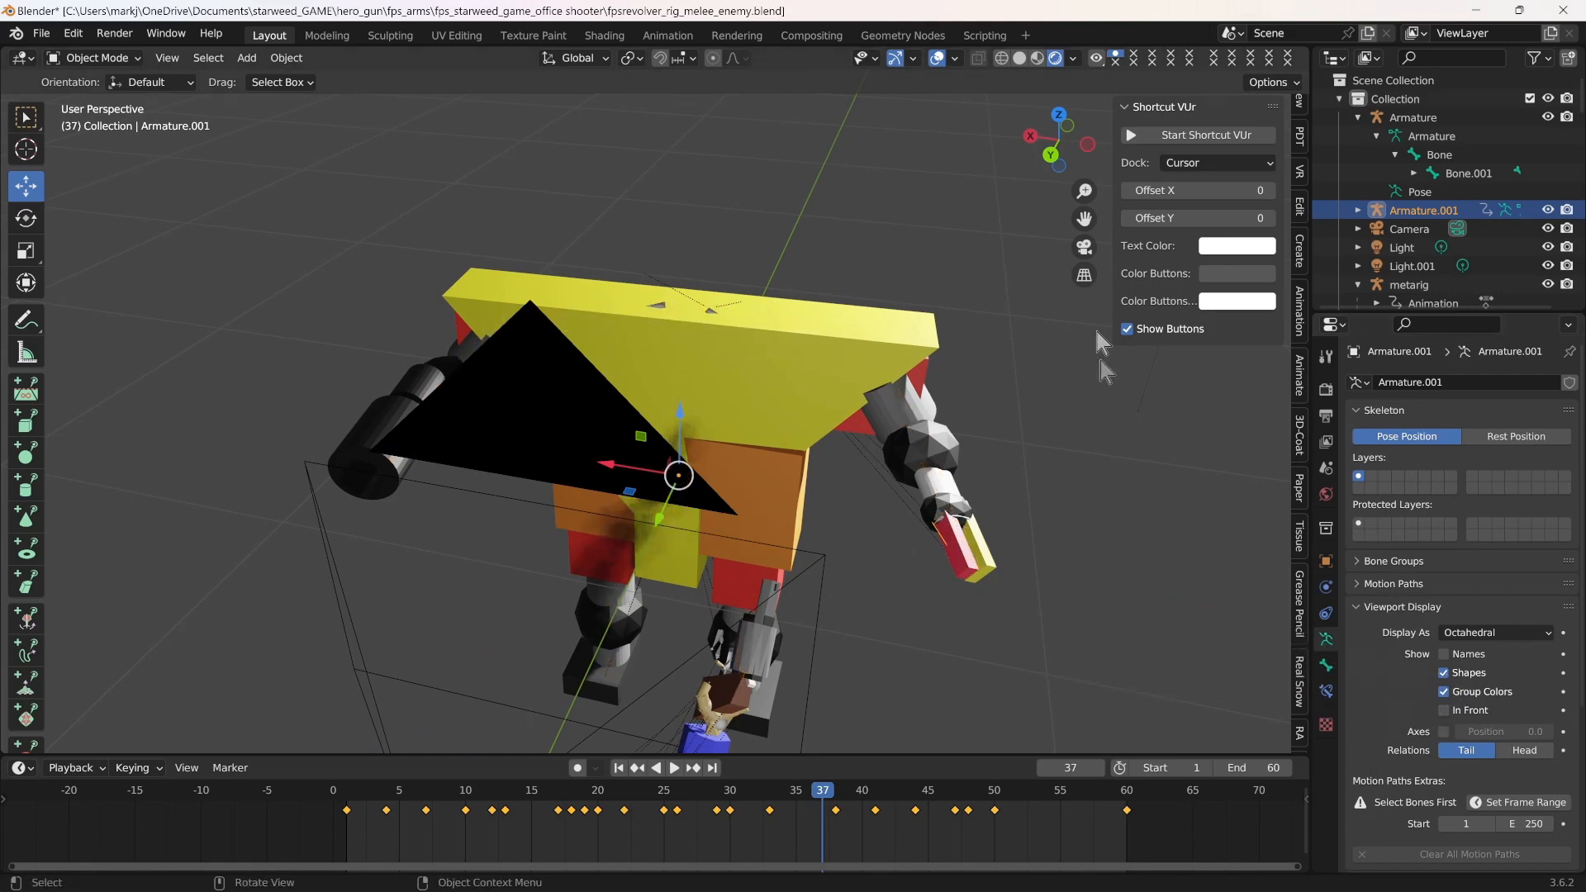
left_click(1086, 247)
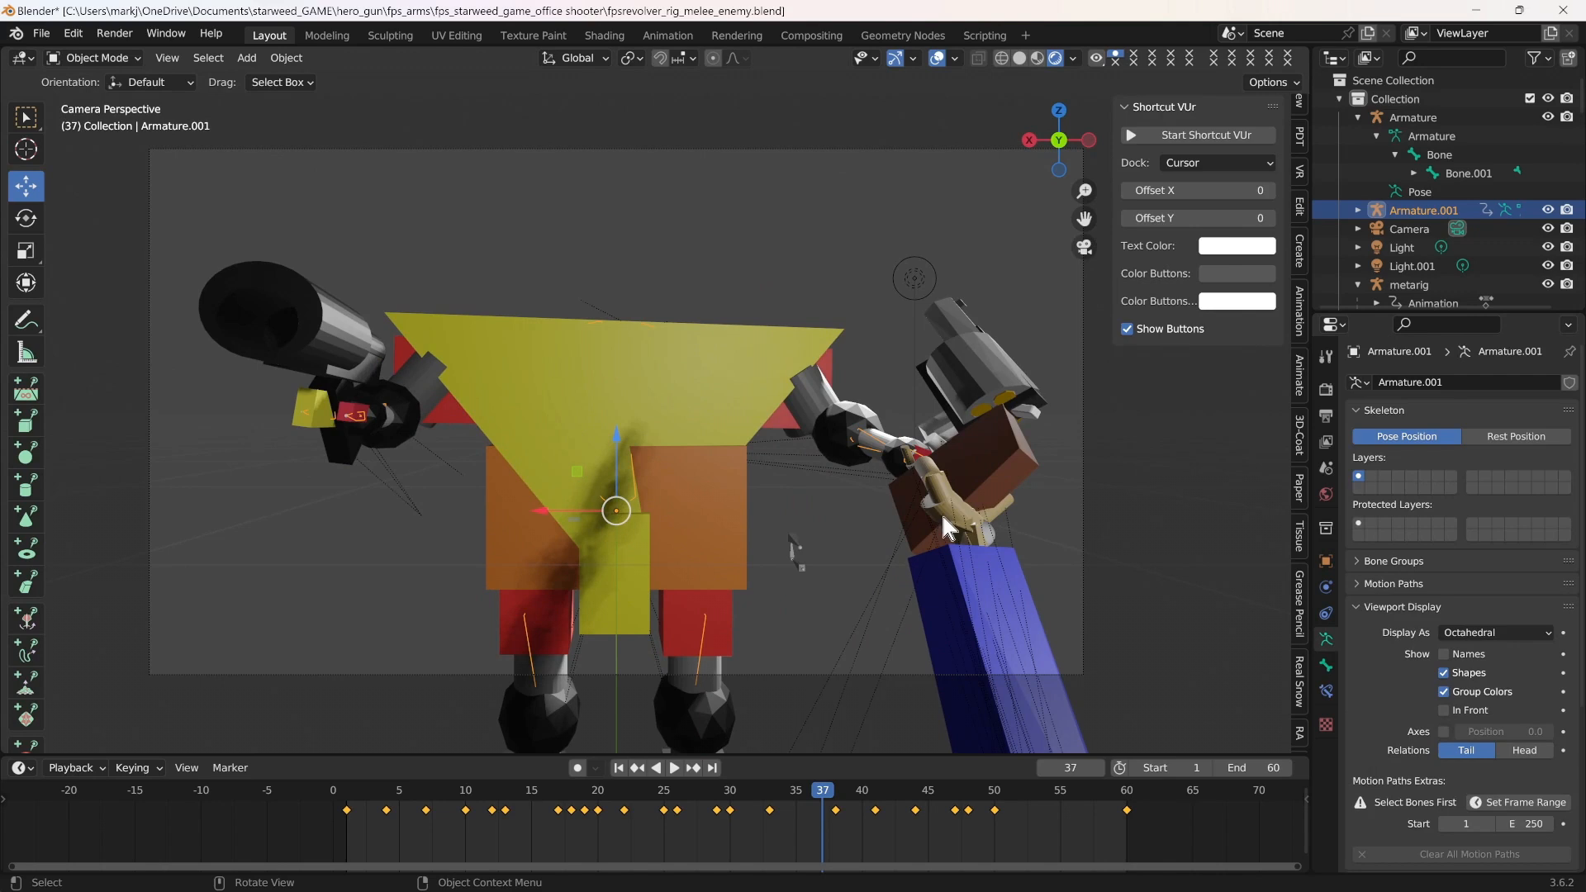
key("ctrl+s")
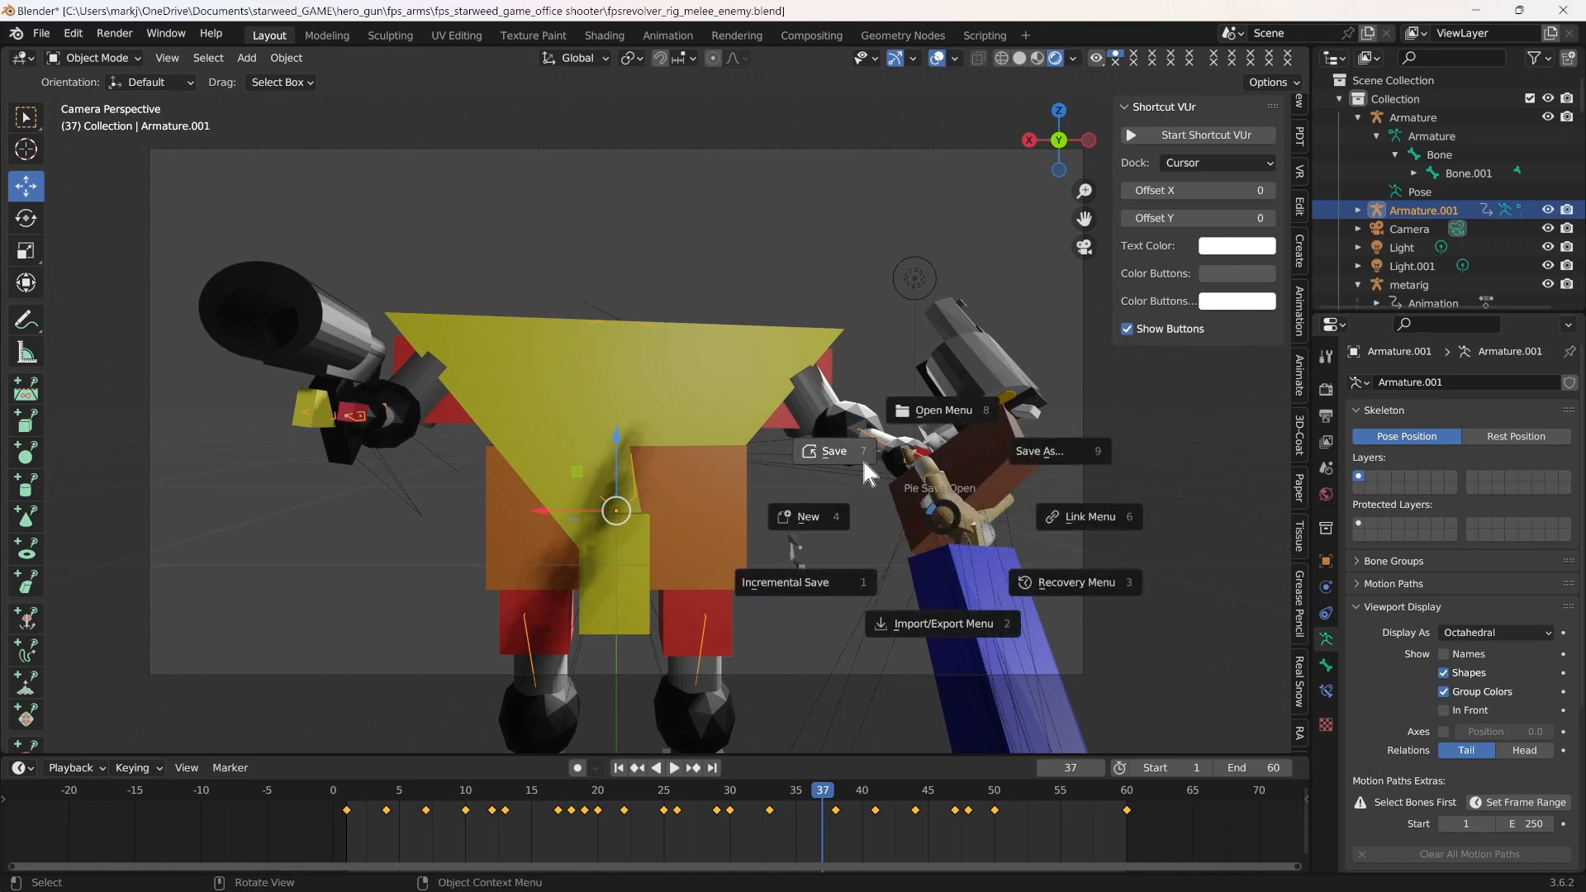
left_click(838, 453)
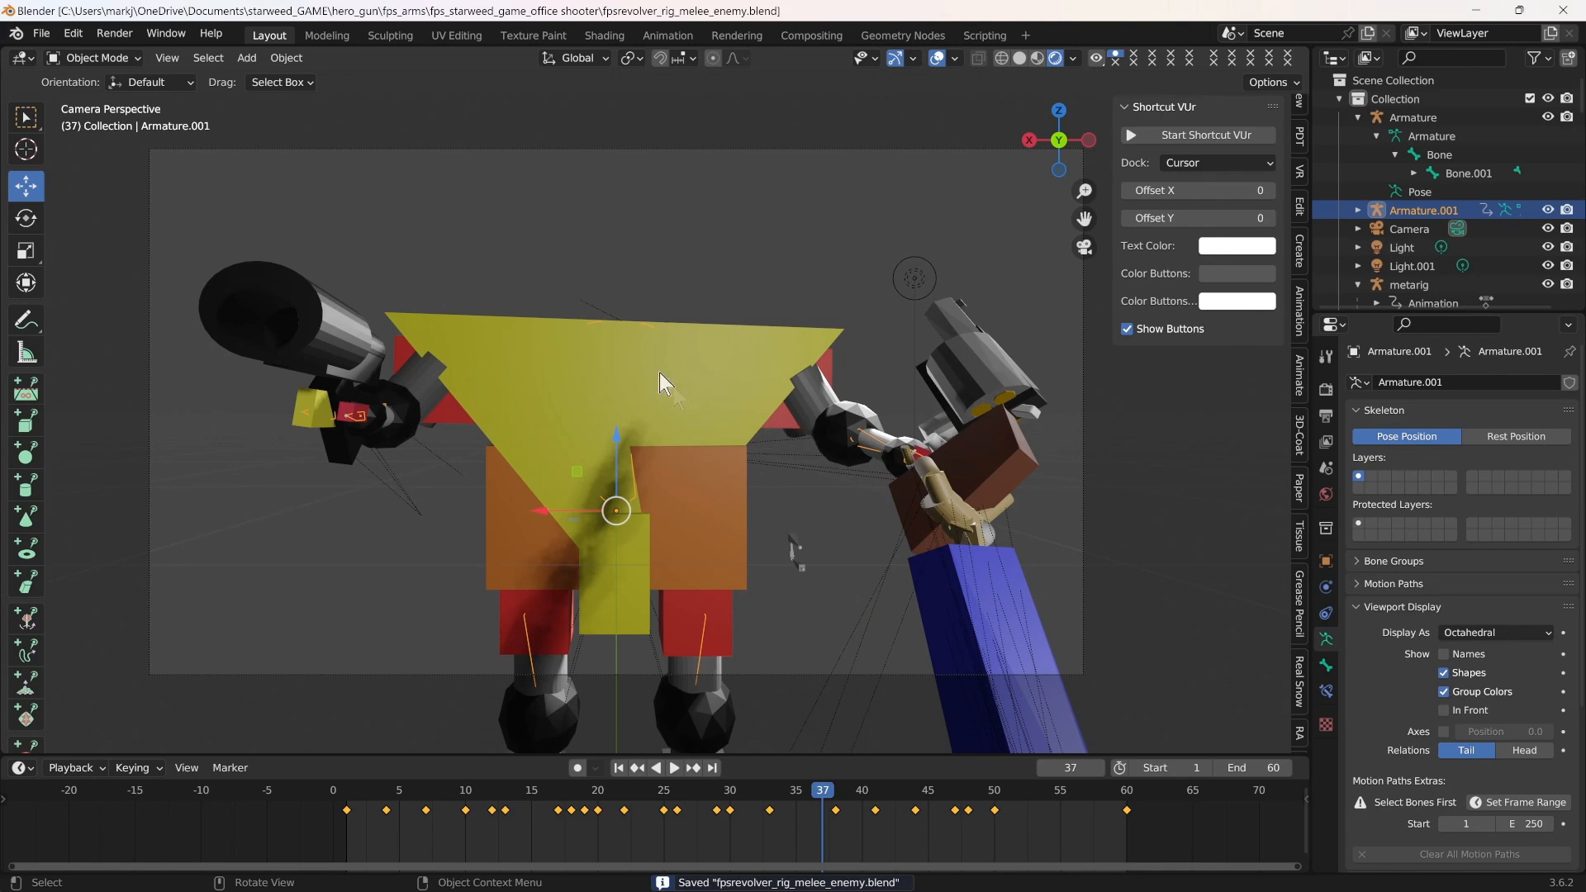
Scrub the animation to frame 60 and save the Blender file under its existing name
left_click_drag(822, 791, 1124, 793)
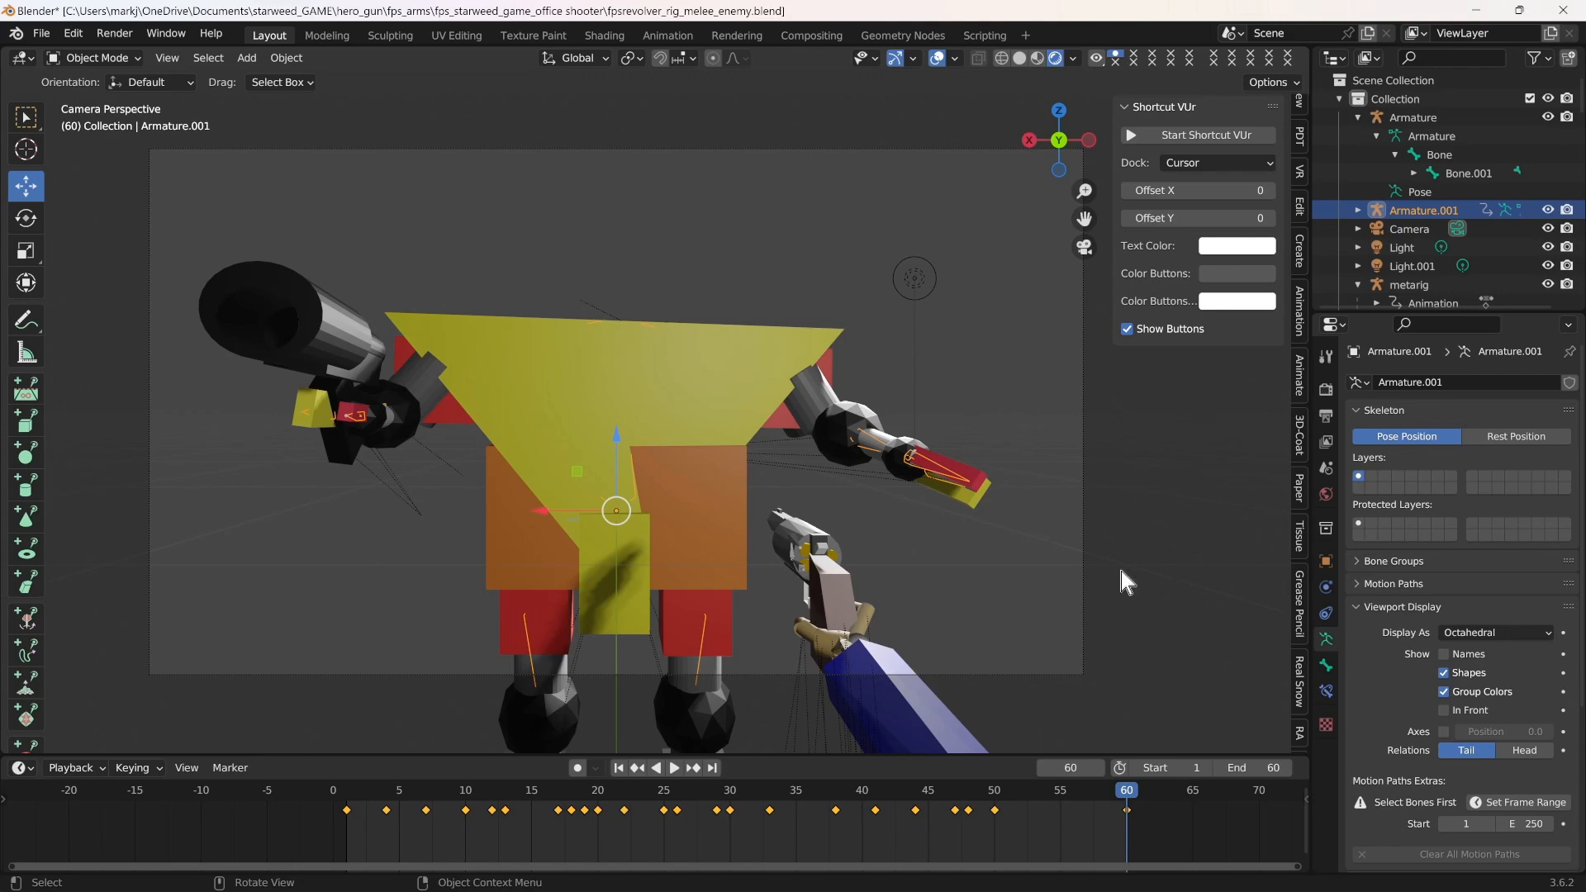
mouse_move(1138, 803)
left_mouse_down()
mouse_move(356, 814)
mouse_move(1127, 791)
left_mouse_up()
left_click(43, 35)
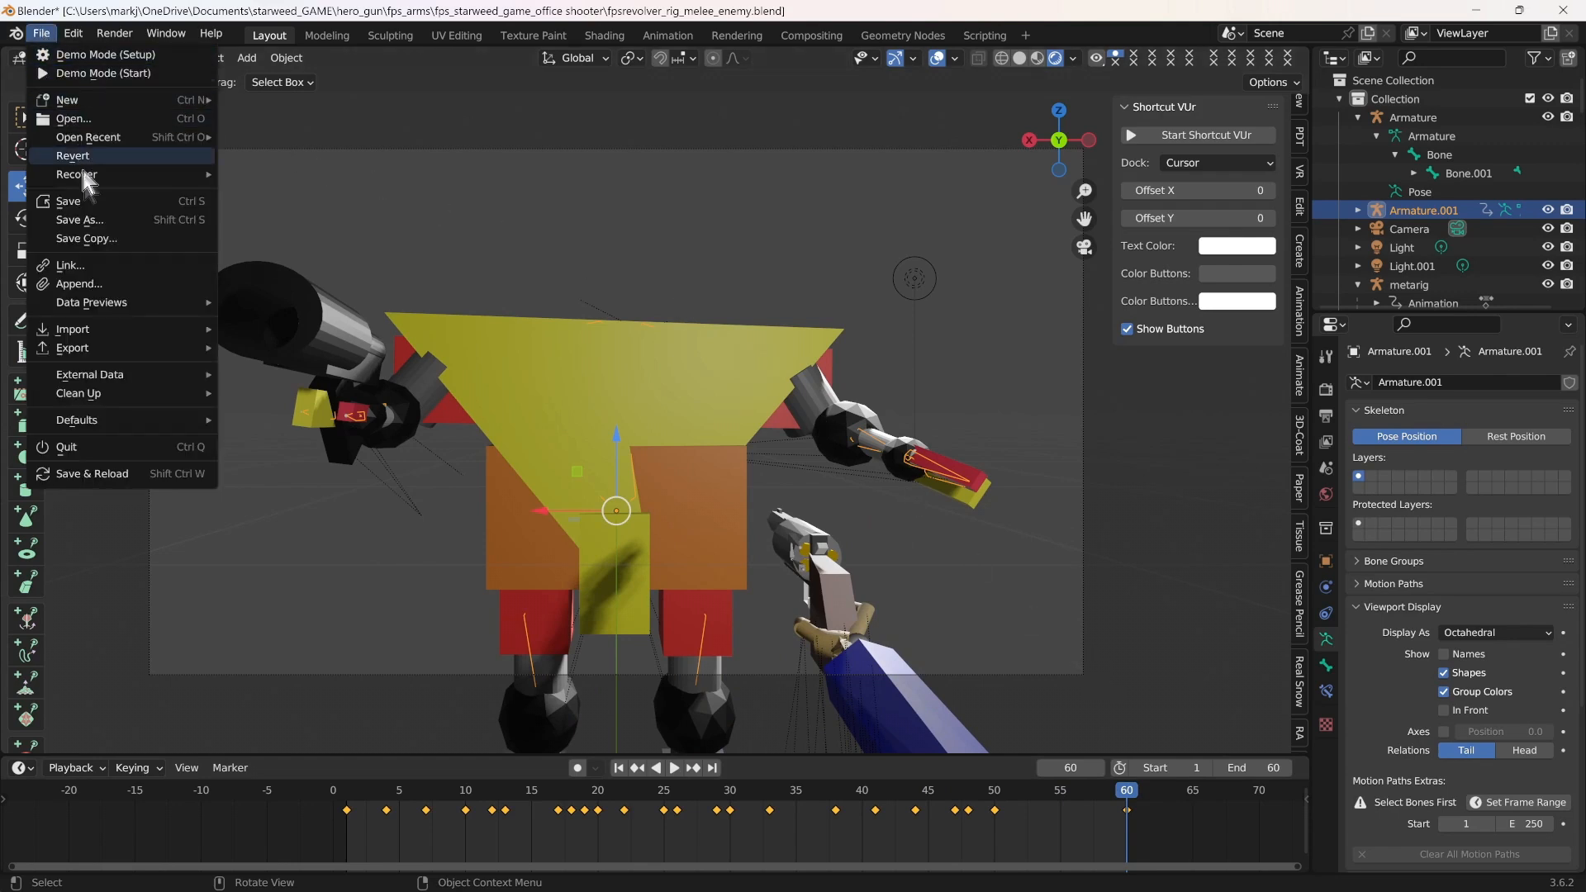
left_click(89, 201)
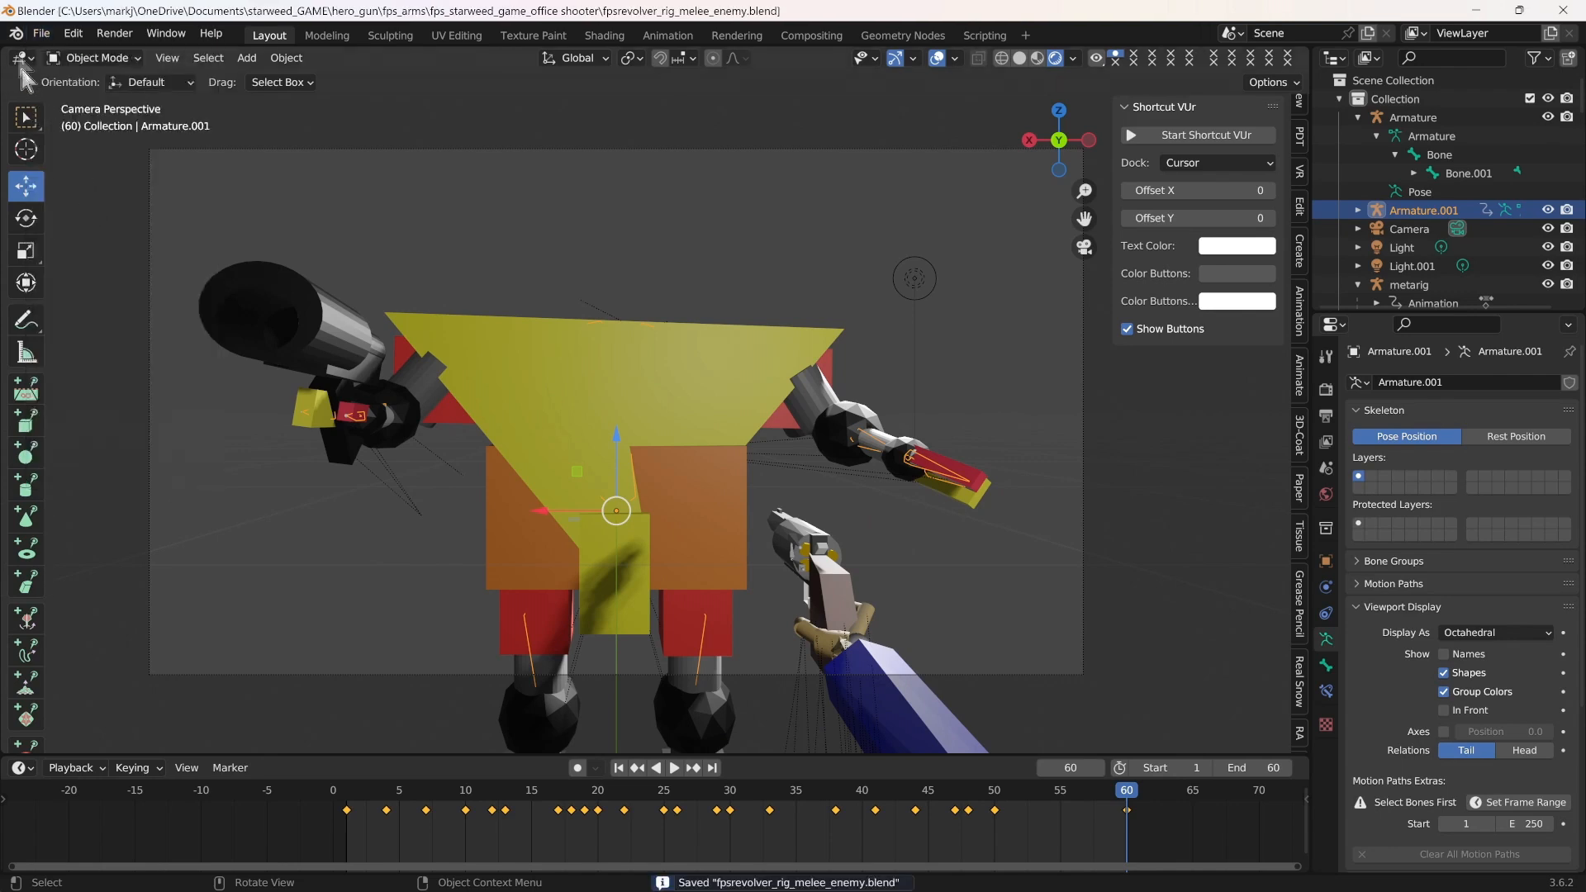
Open the recent file tchar_gun_hurt.blend
left_click(51, 33)
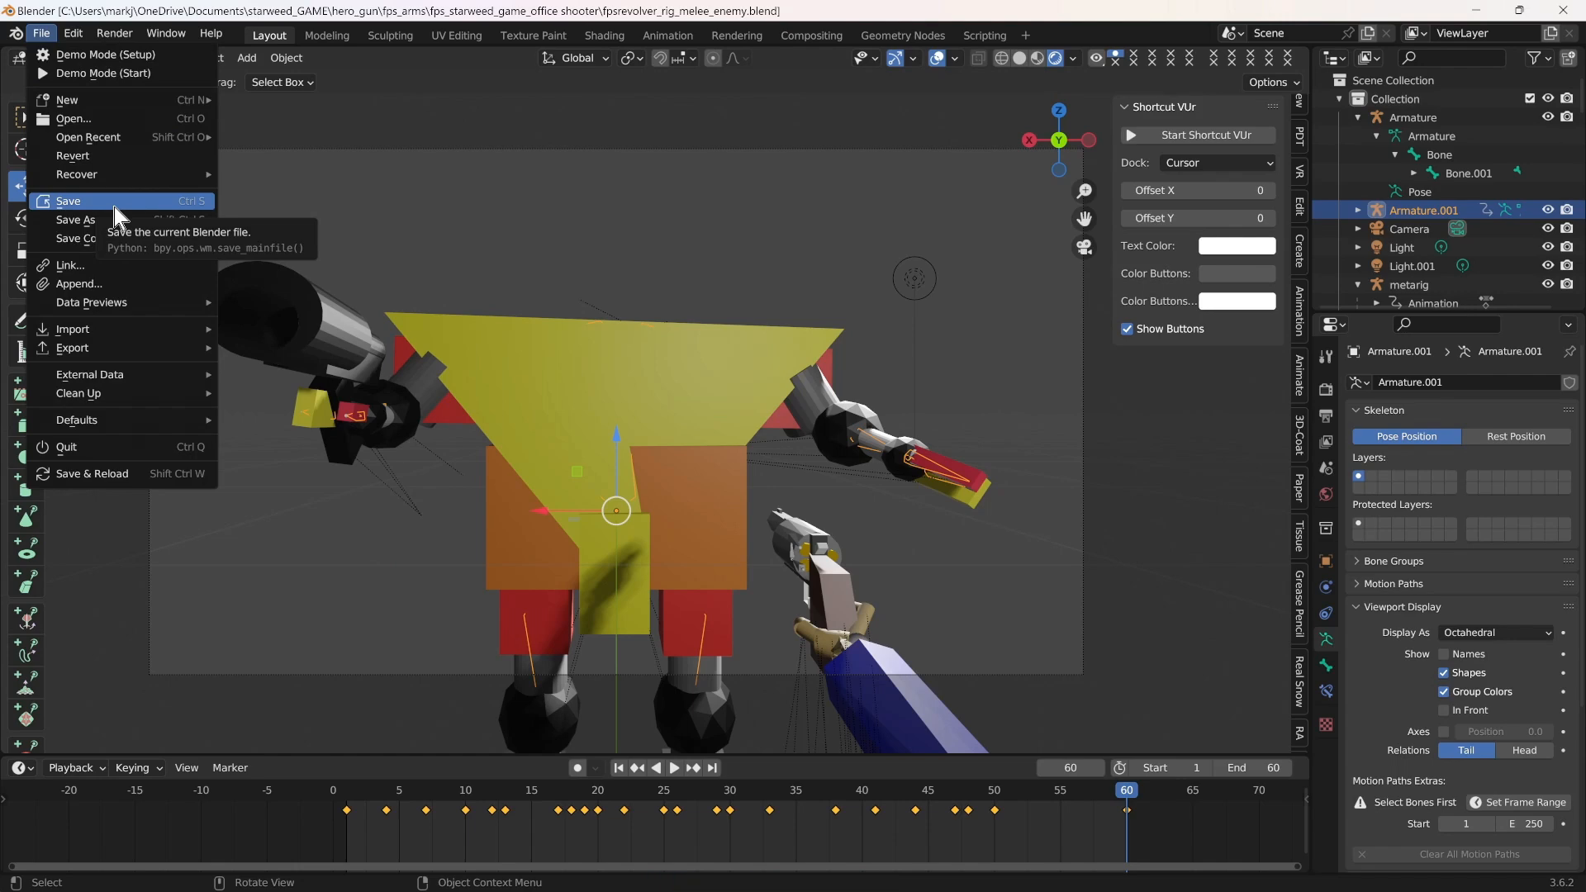
mouse_move(136, 132)
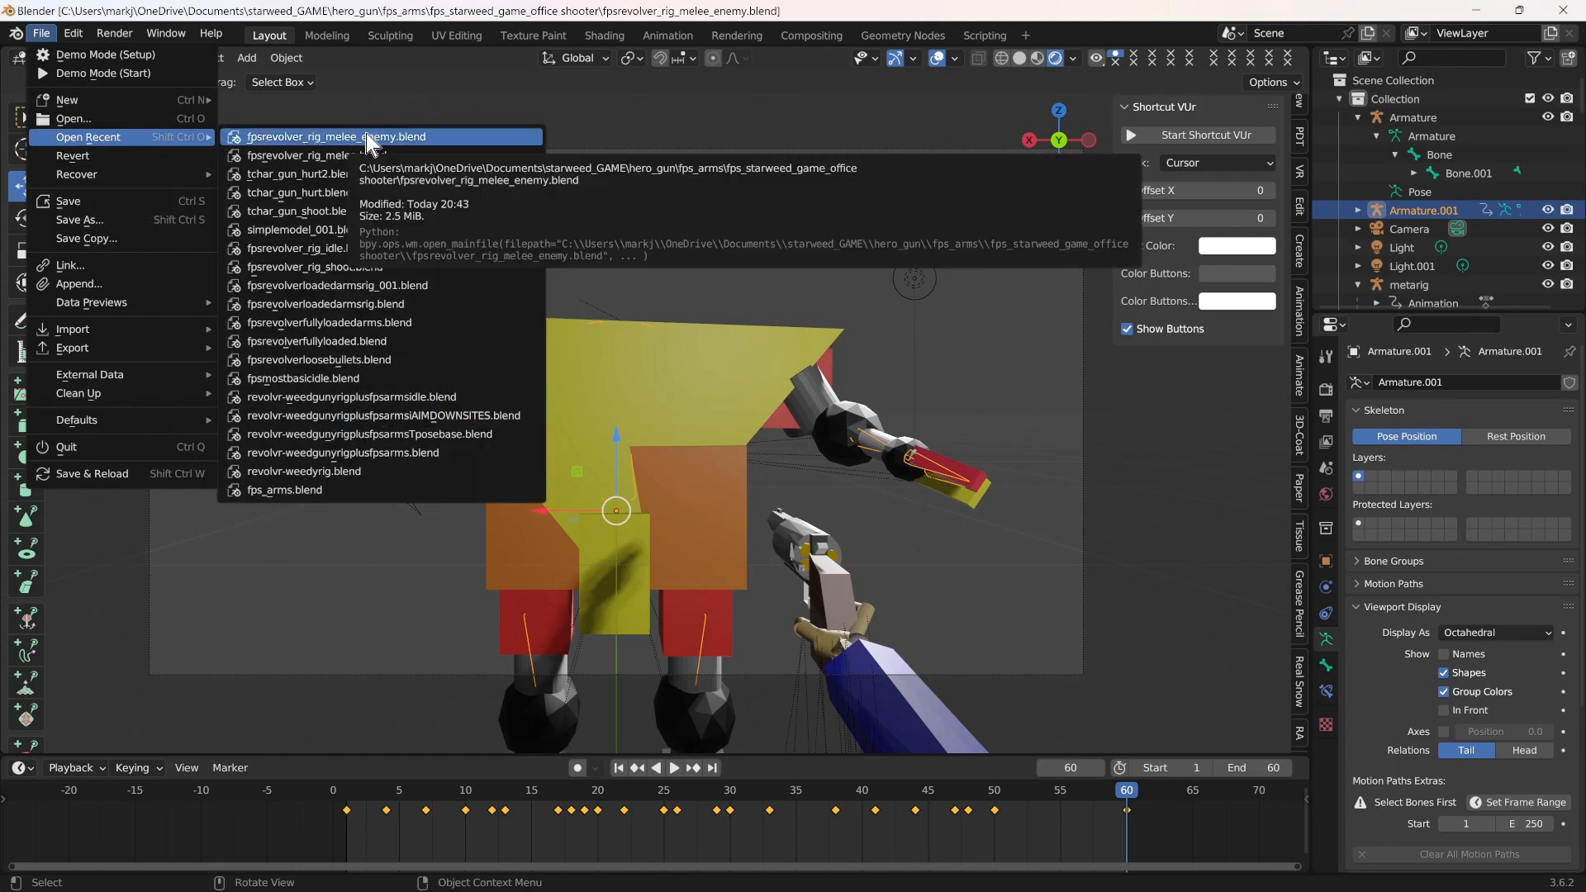
left_click(337, 193)
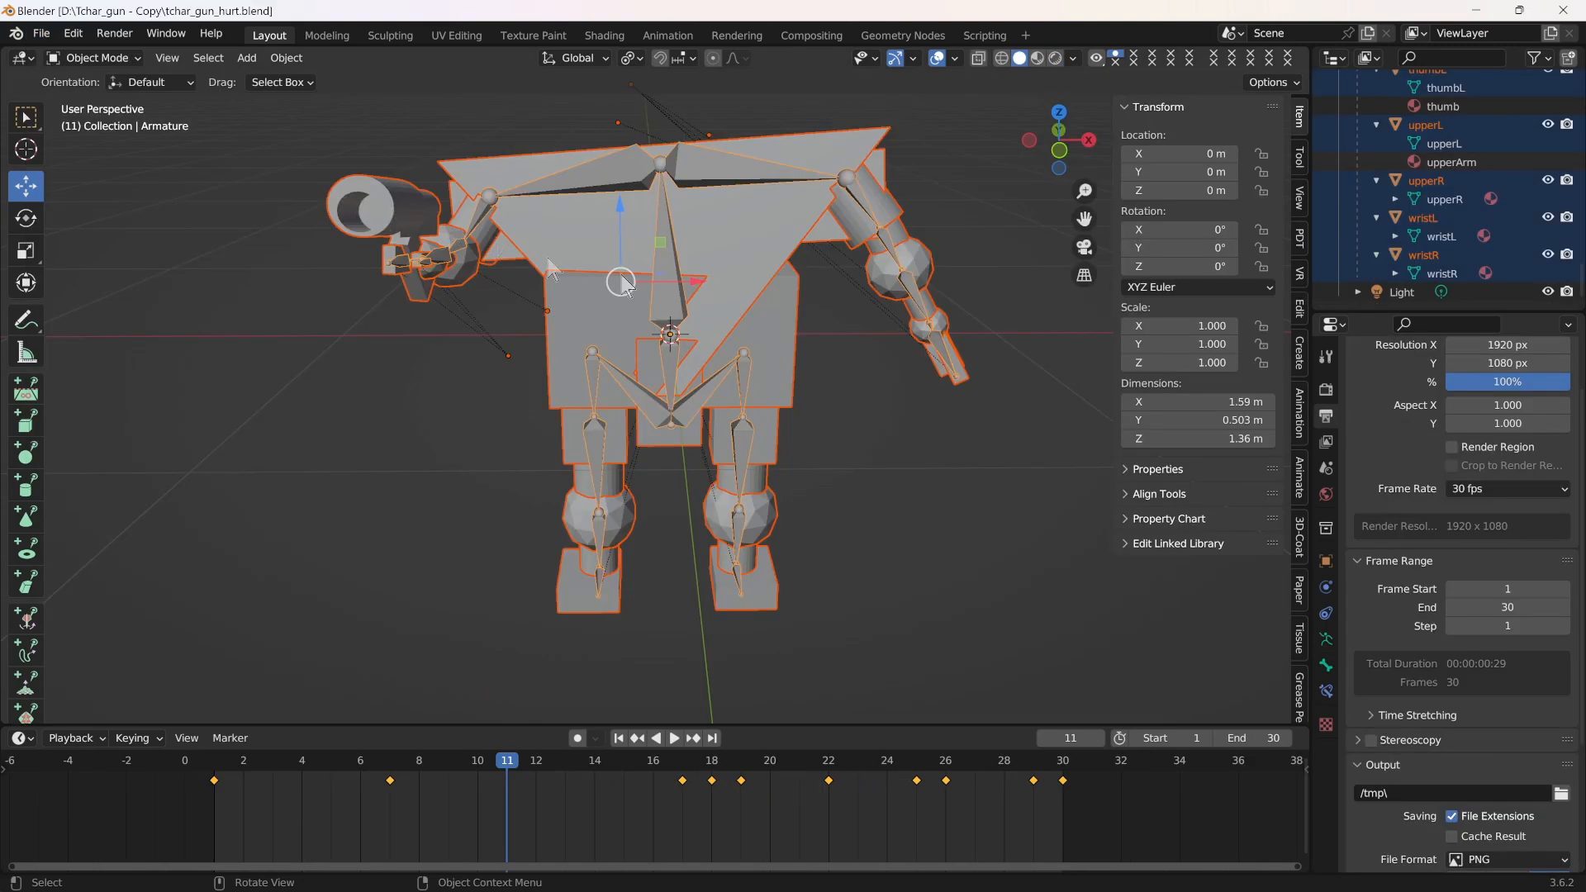
Switch the viewport to rendered shading, turn off In Front for the armature's bones and deselect everything
left_click(1056, 58)
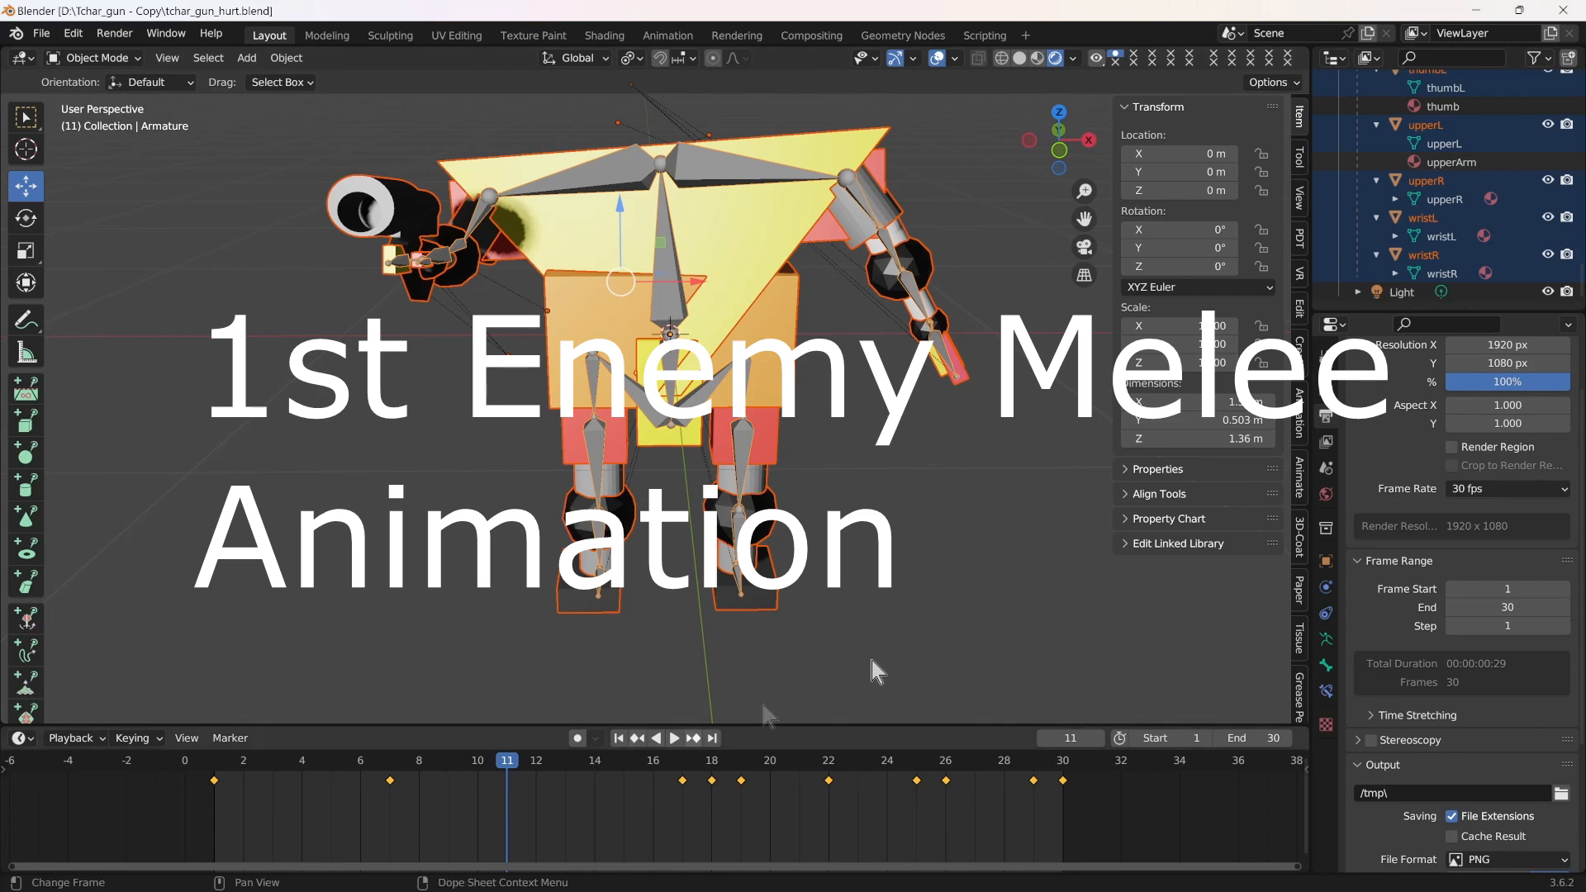
left_click(1327, 641)
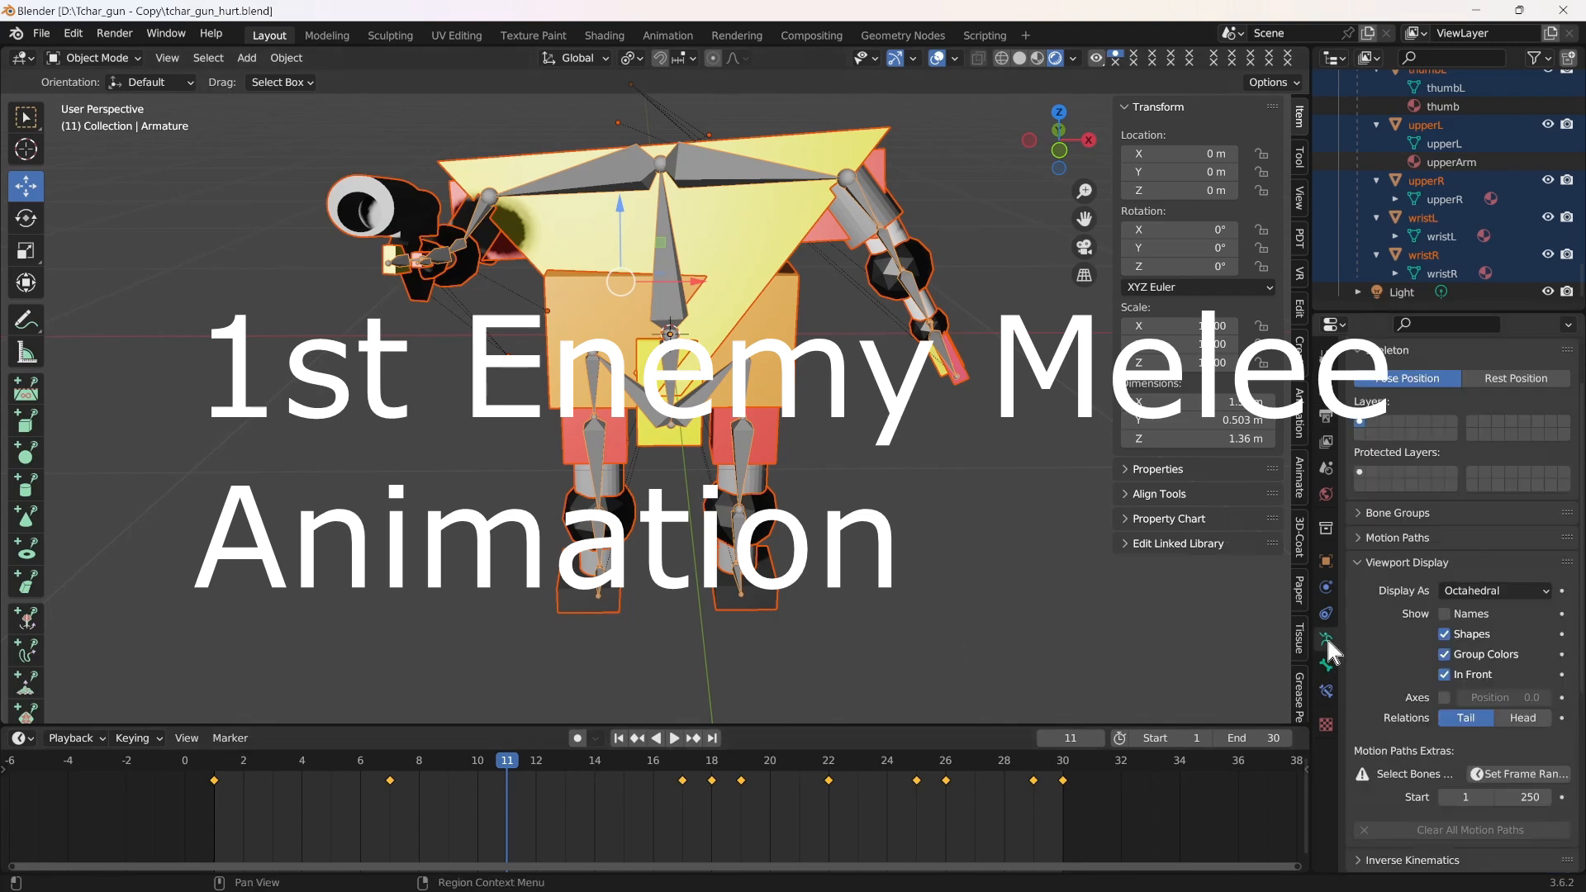
left_click(1445, 676)
left_click(948, 671)
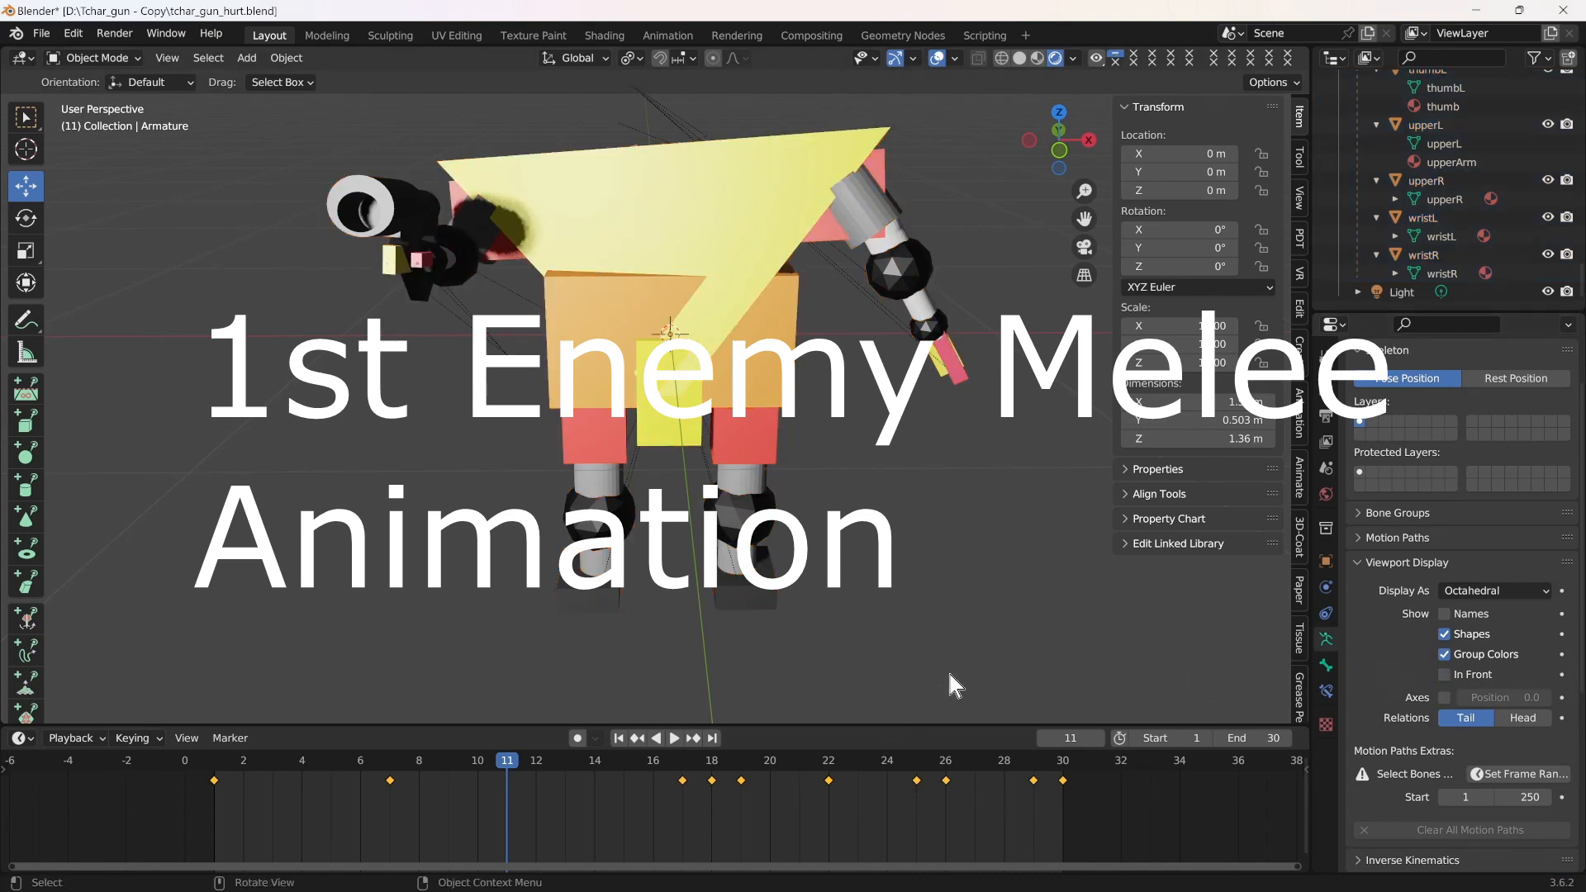
Review the enemy's first melee animation by scrubbing its frames and playing it in a loop
key("space")
left_click_drag(513, 765, 826, 786)
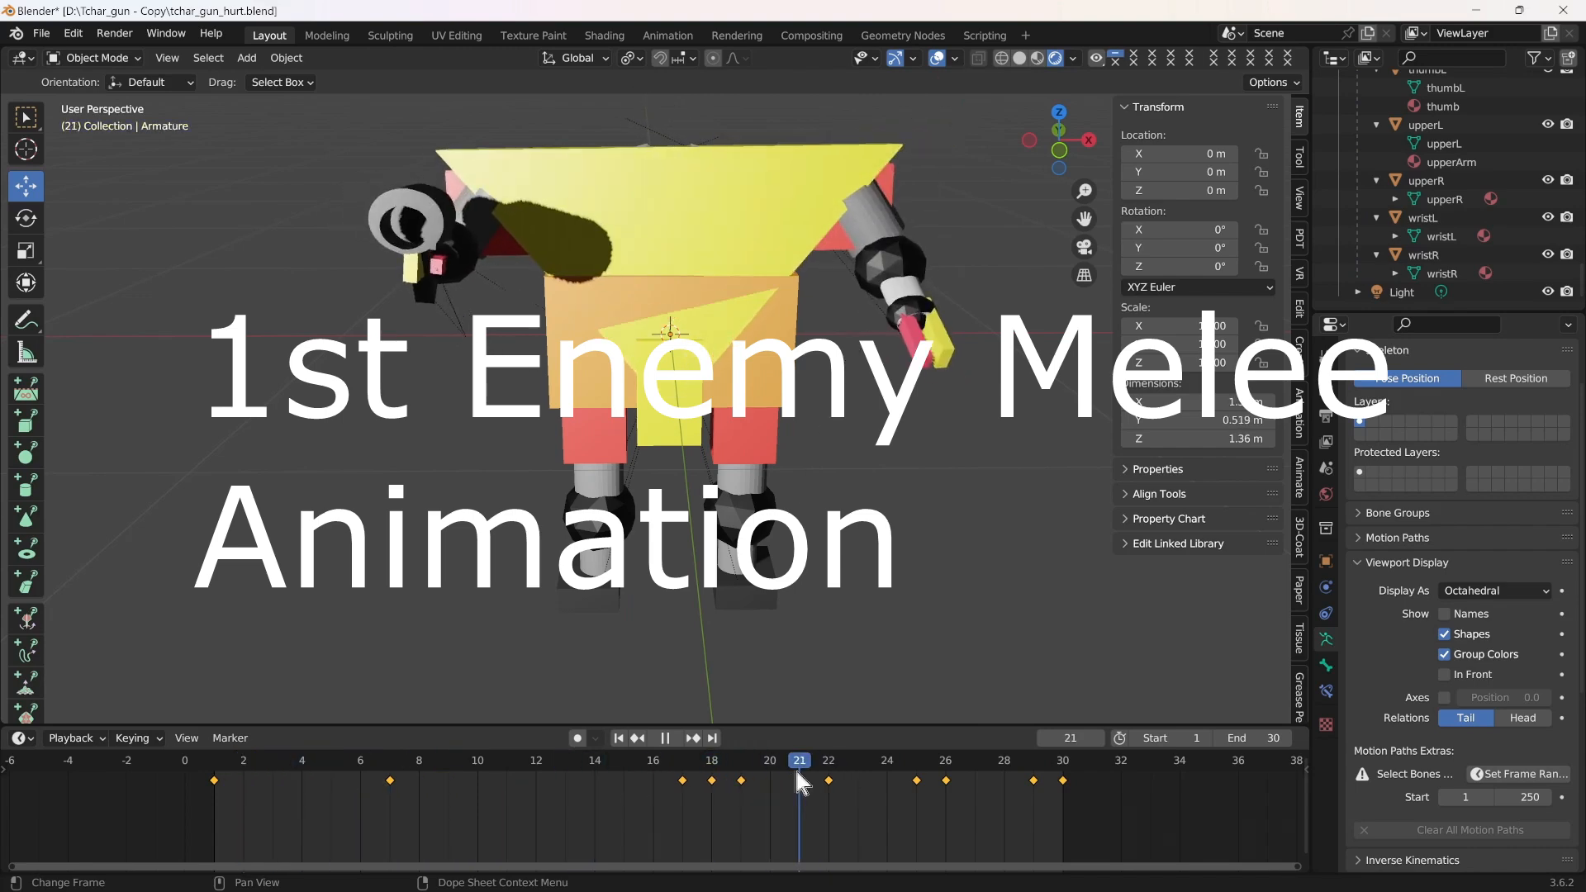
left_click(676, 738)
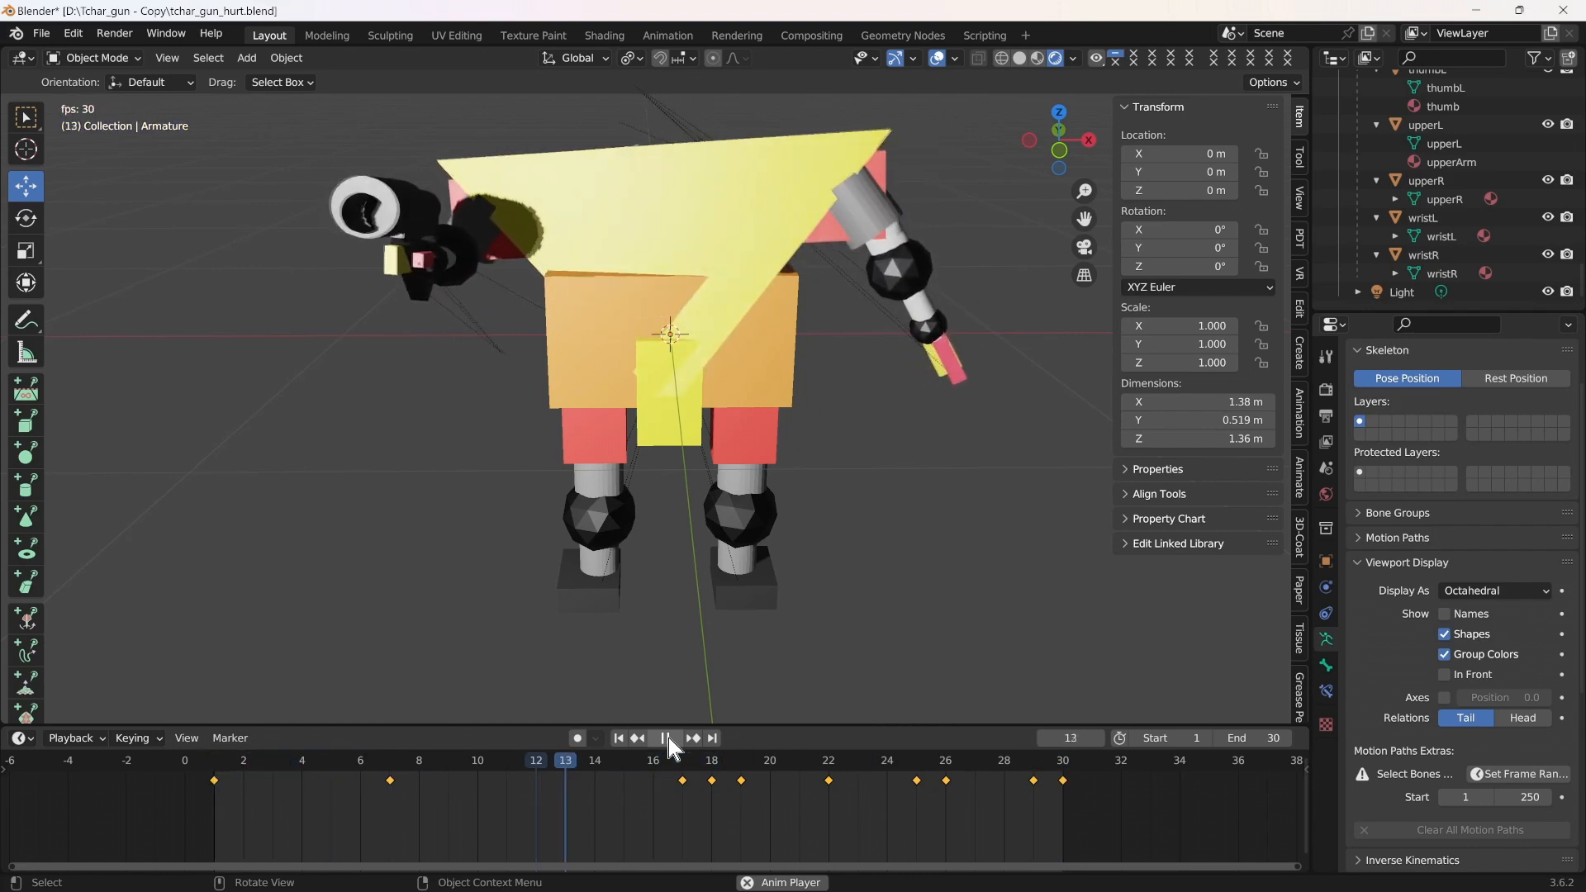
Save tchar_gun_hurt.blend under its existing name and stop the animation playback
key("ctrl+s")
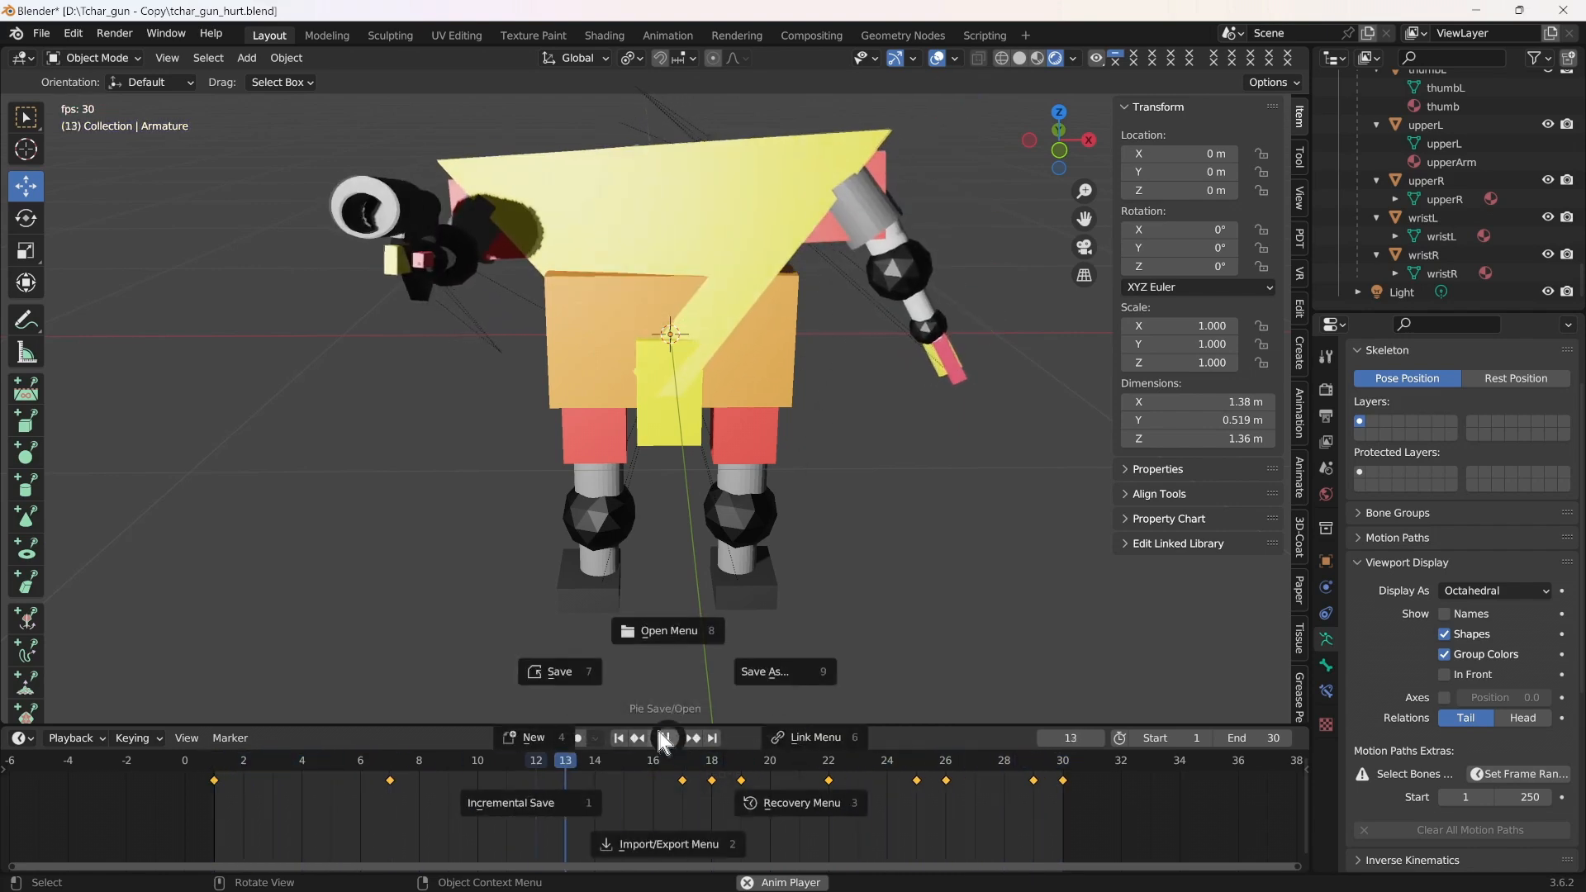
left_click(597, 676)
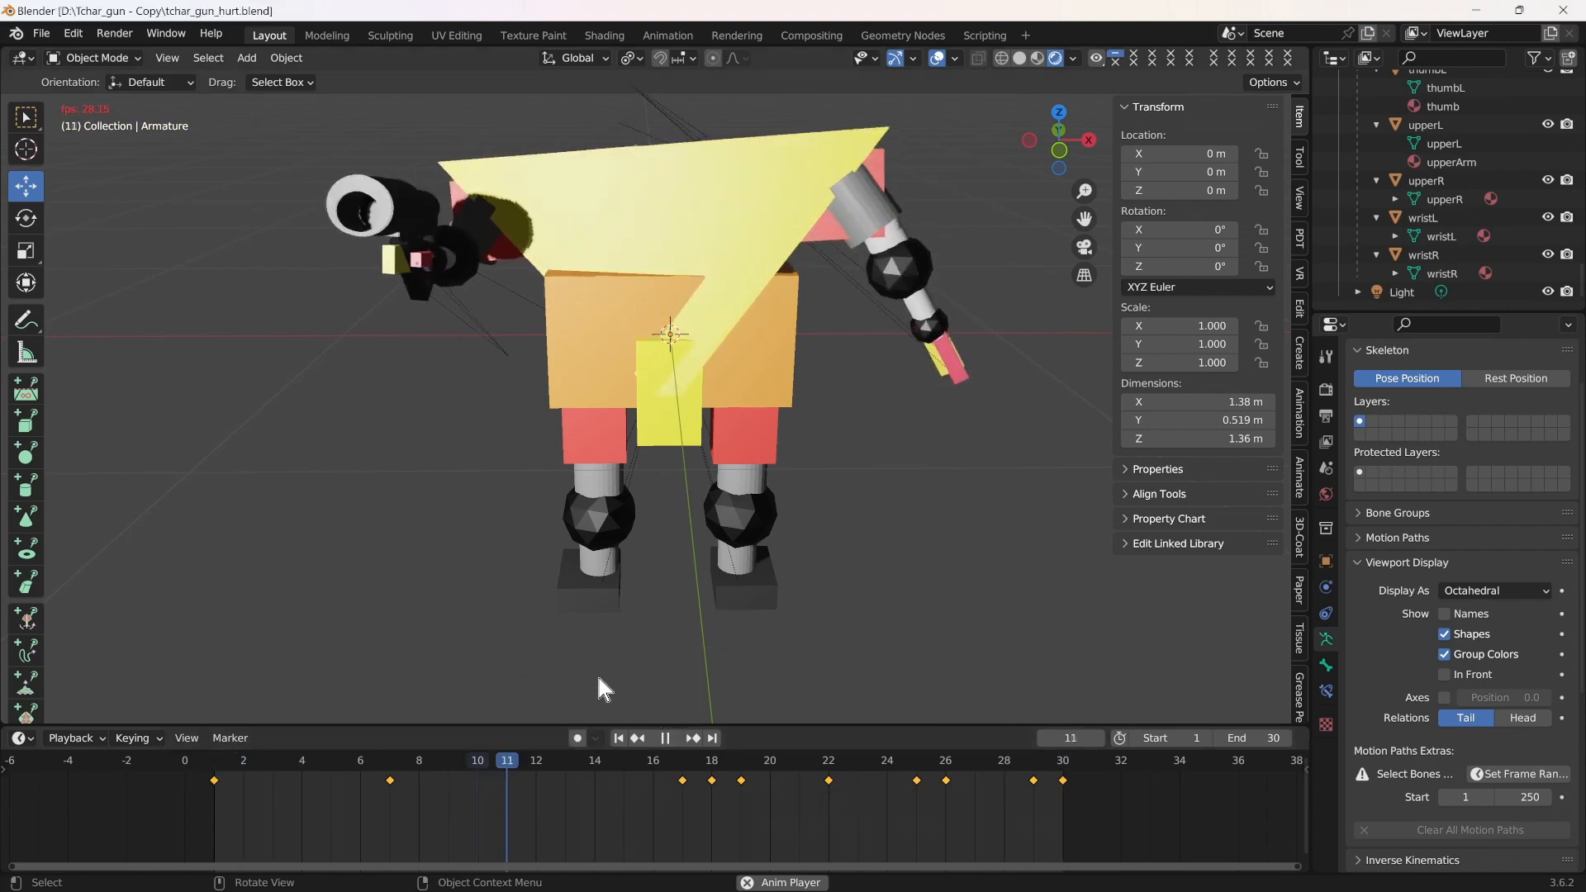
left_click(668, 739)
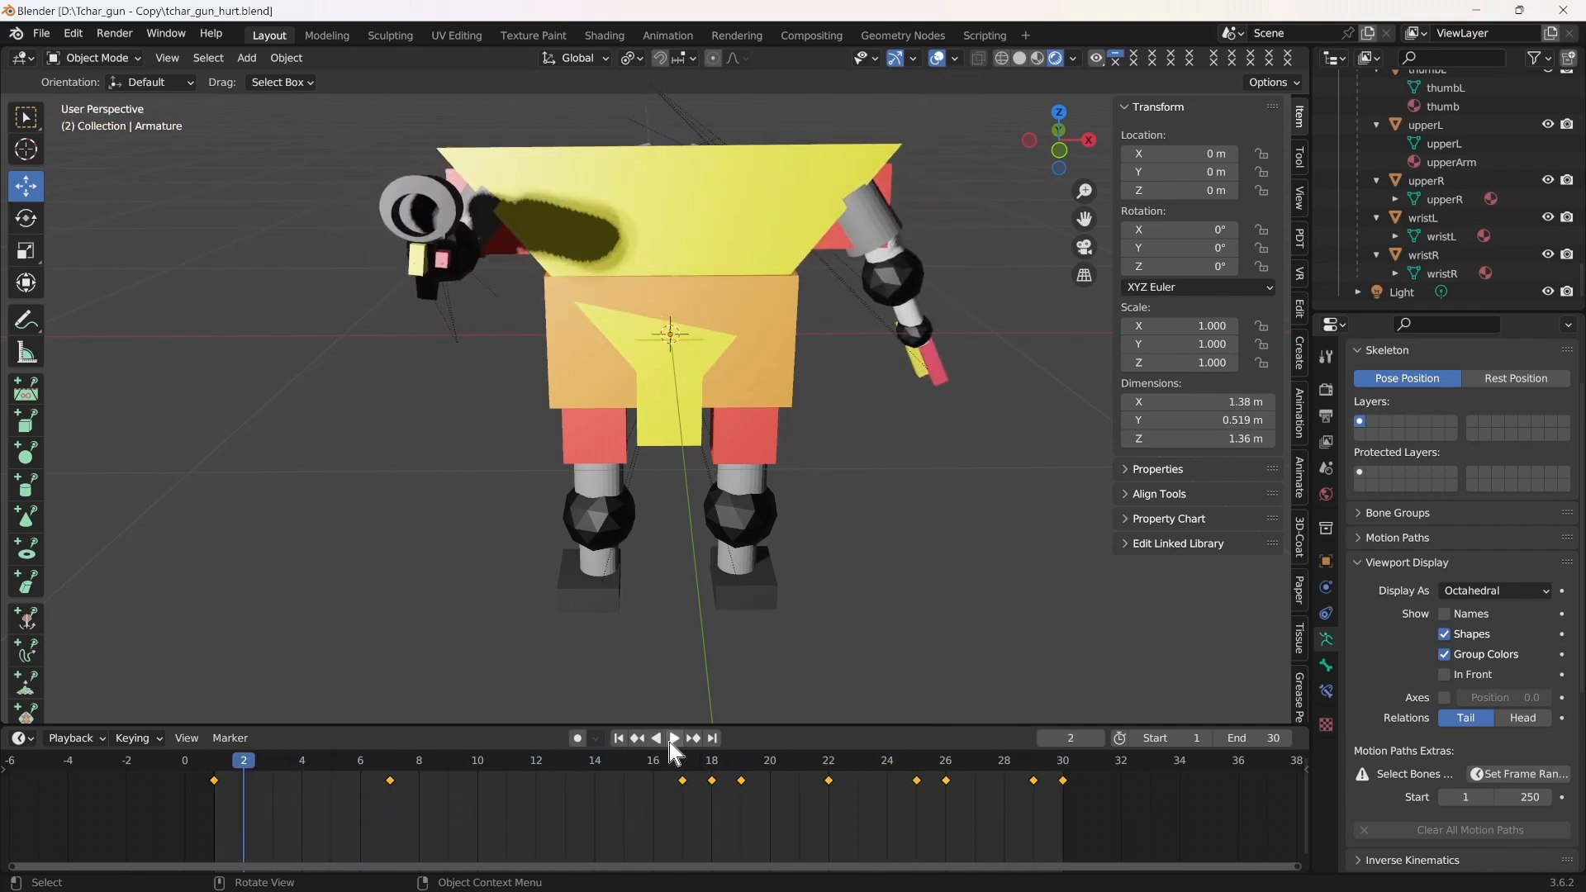
Reopen fpsrevolver_rig_melee_enemy.blend and switch its viewport to rendered shading
left_click(43, 35)
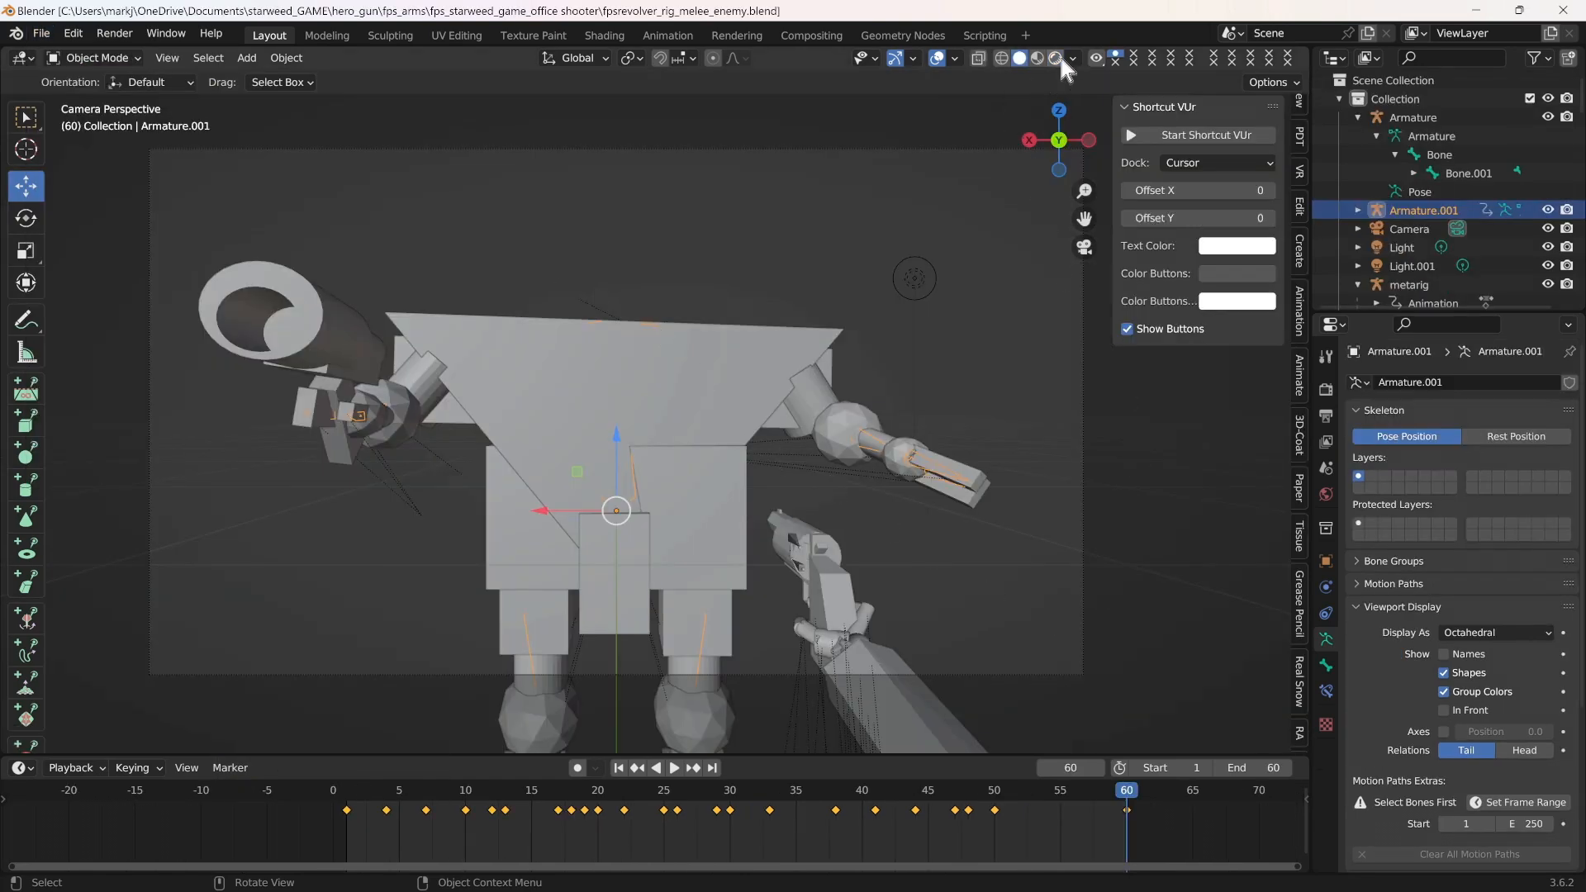
left_click(1058, 60)
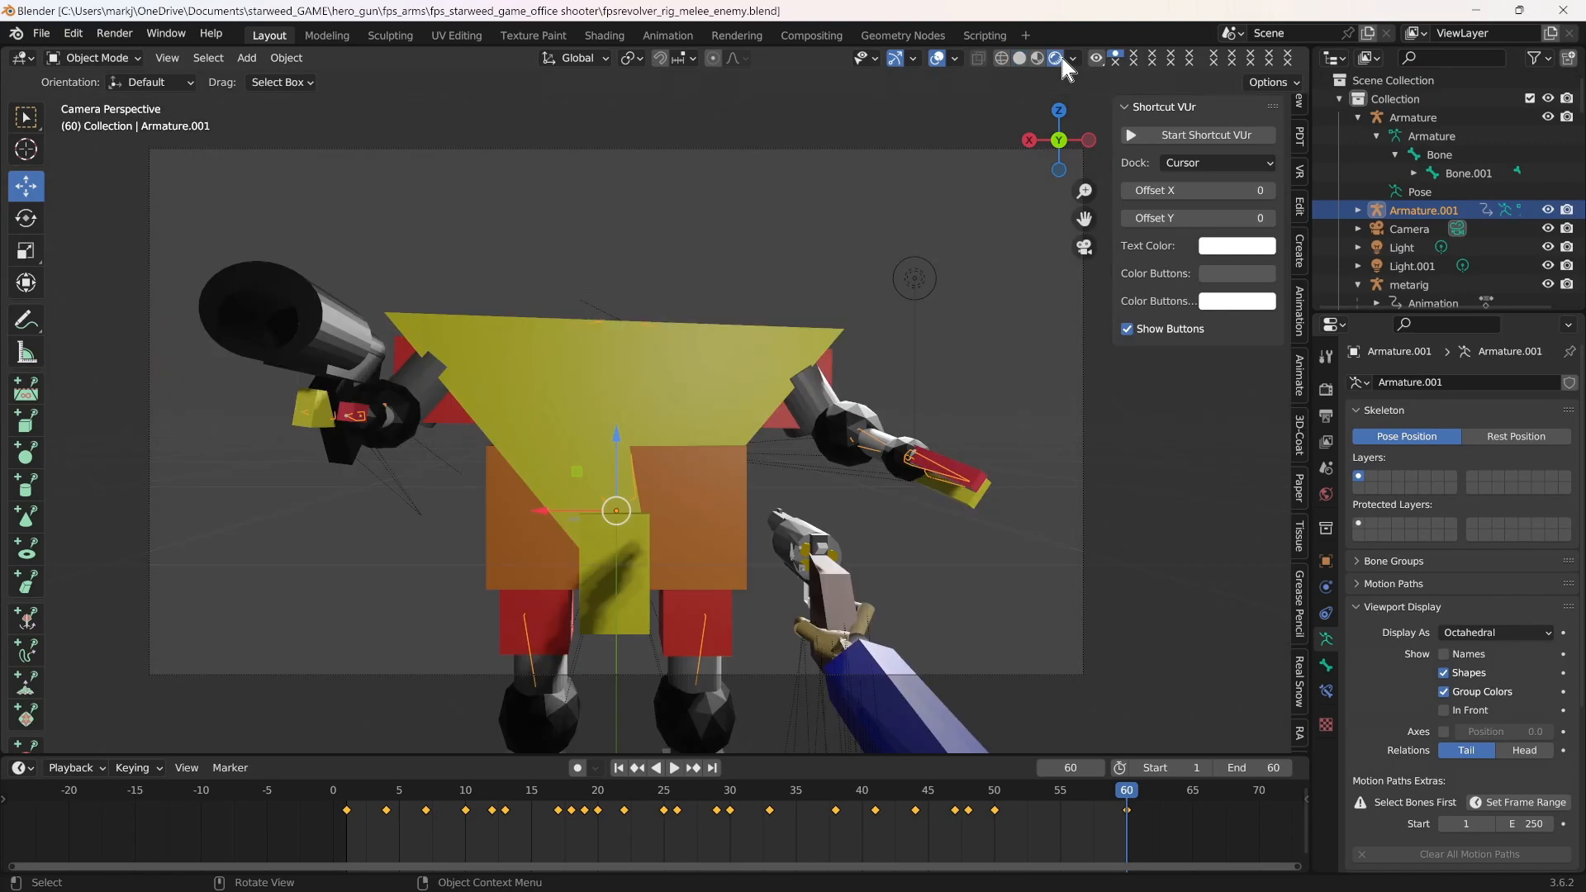
Play the enemy and revolver animation through the camera, stop it at frame 6 and save the file
left_click(678, 767)
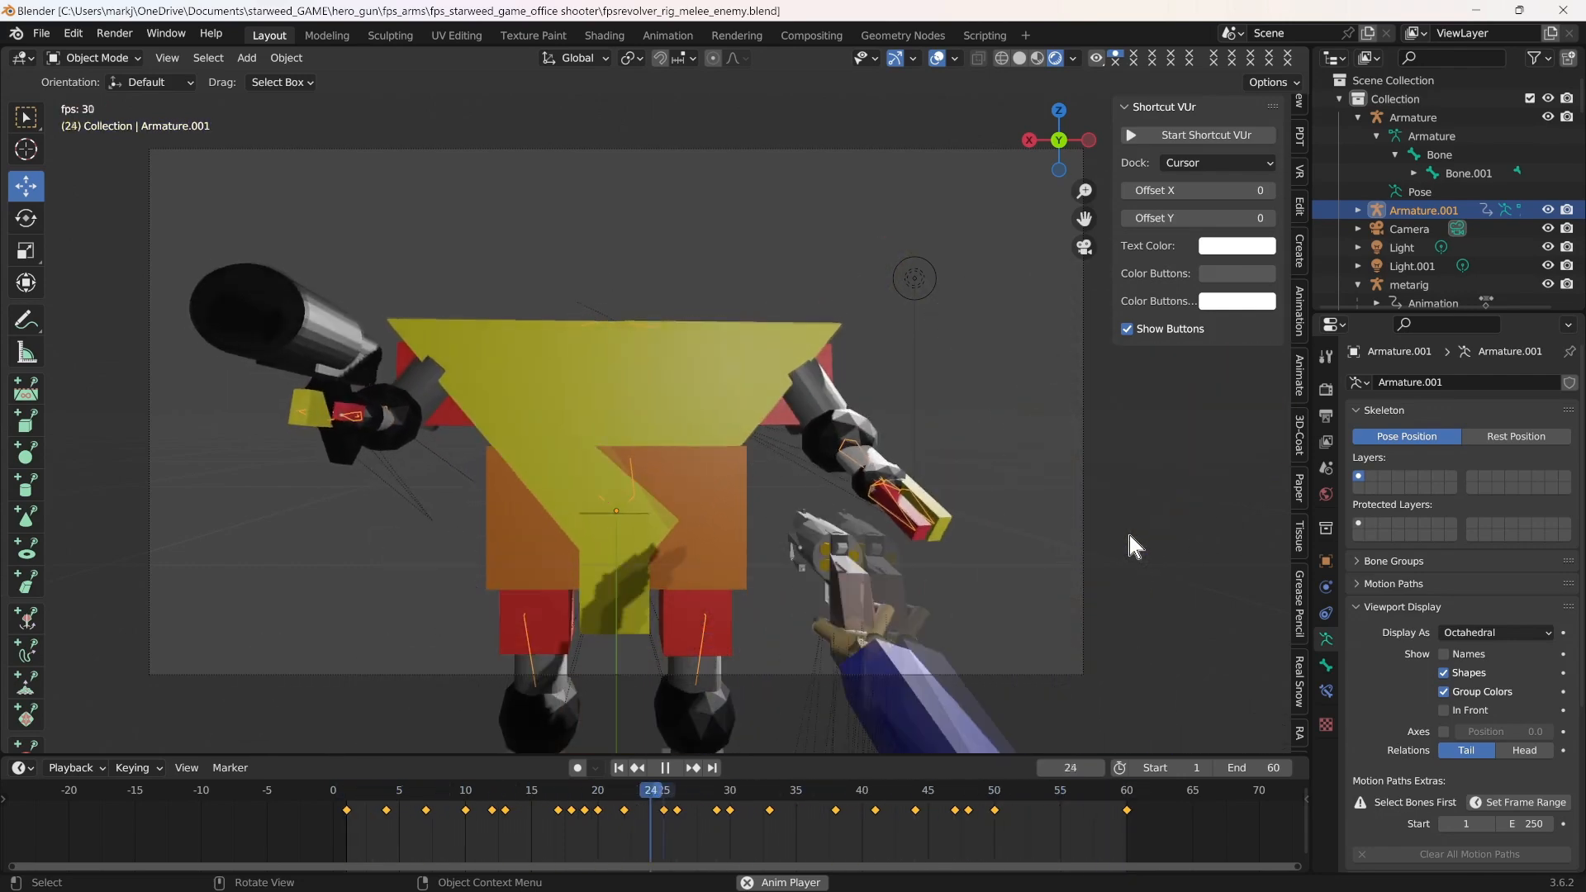
key("Escape")
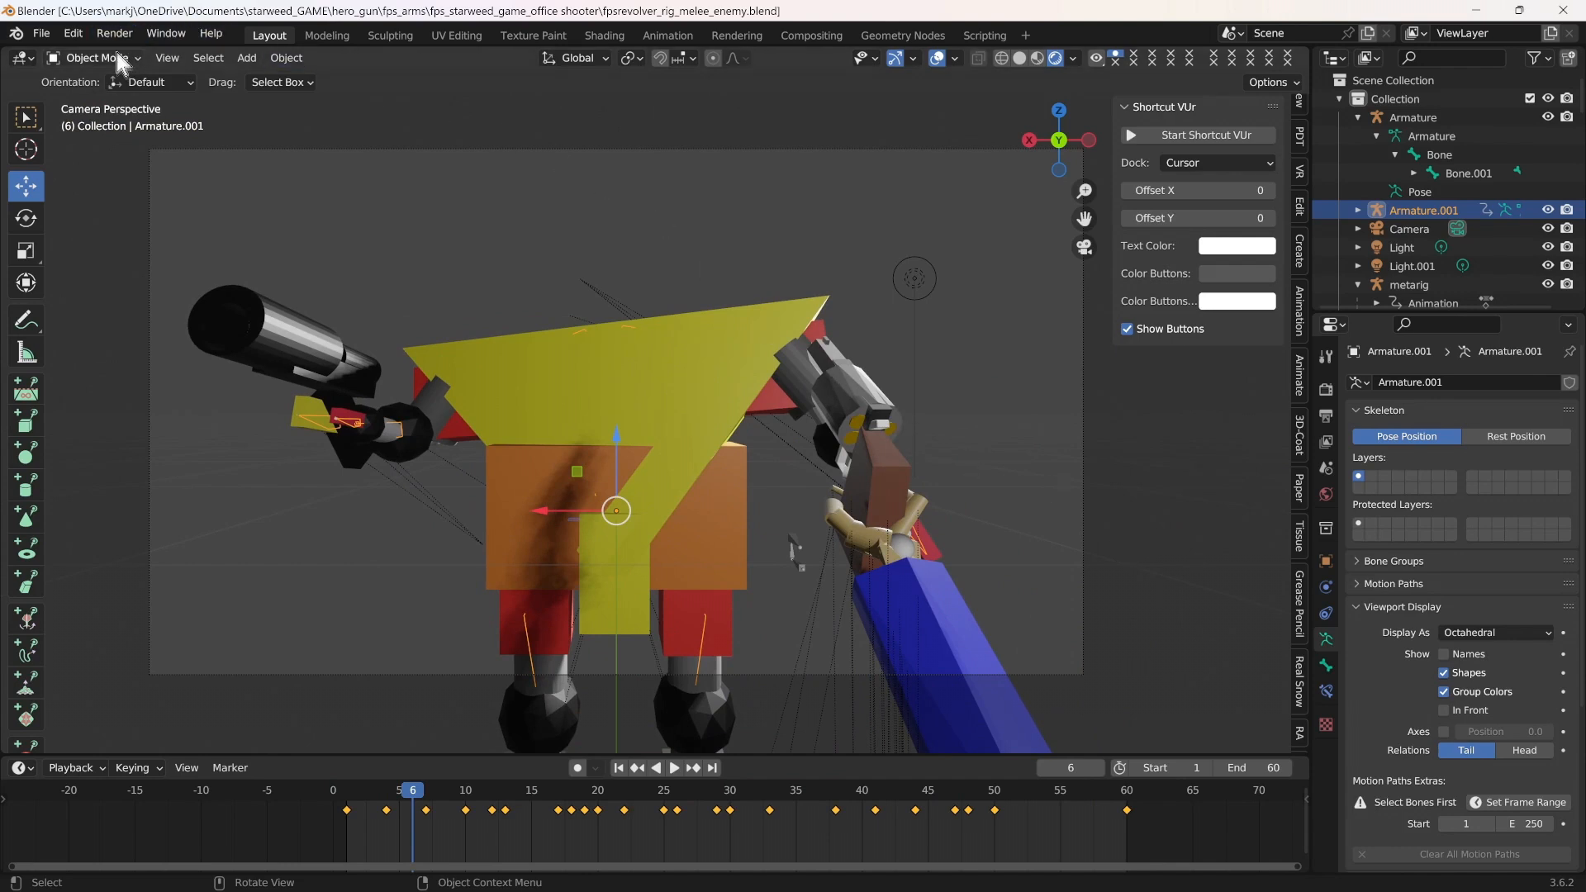
left_click(41, 34)
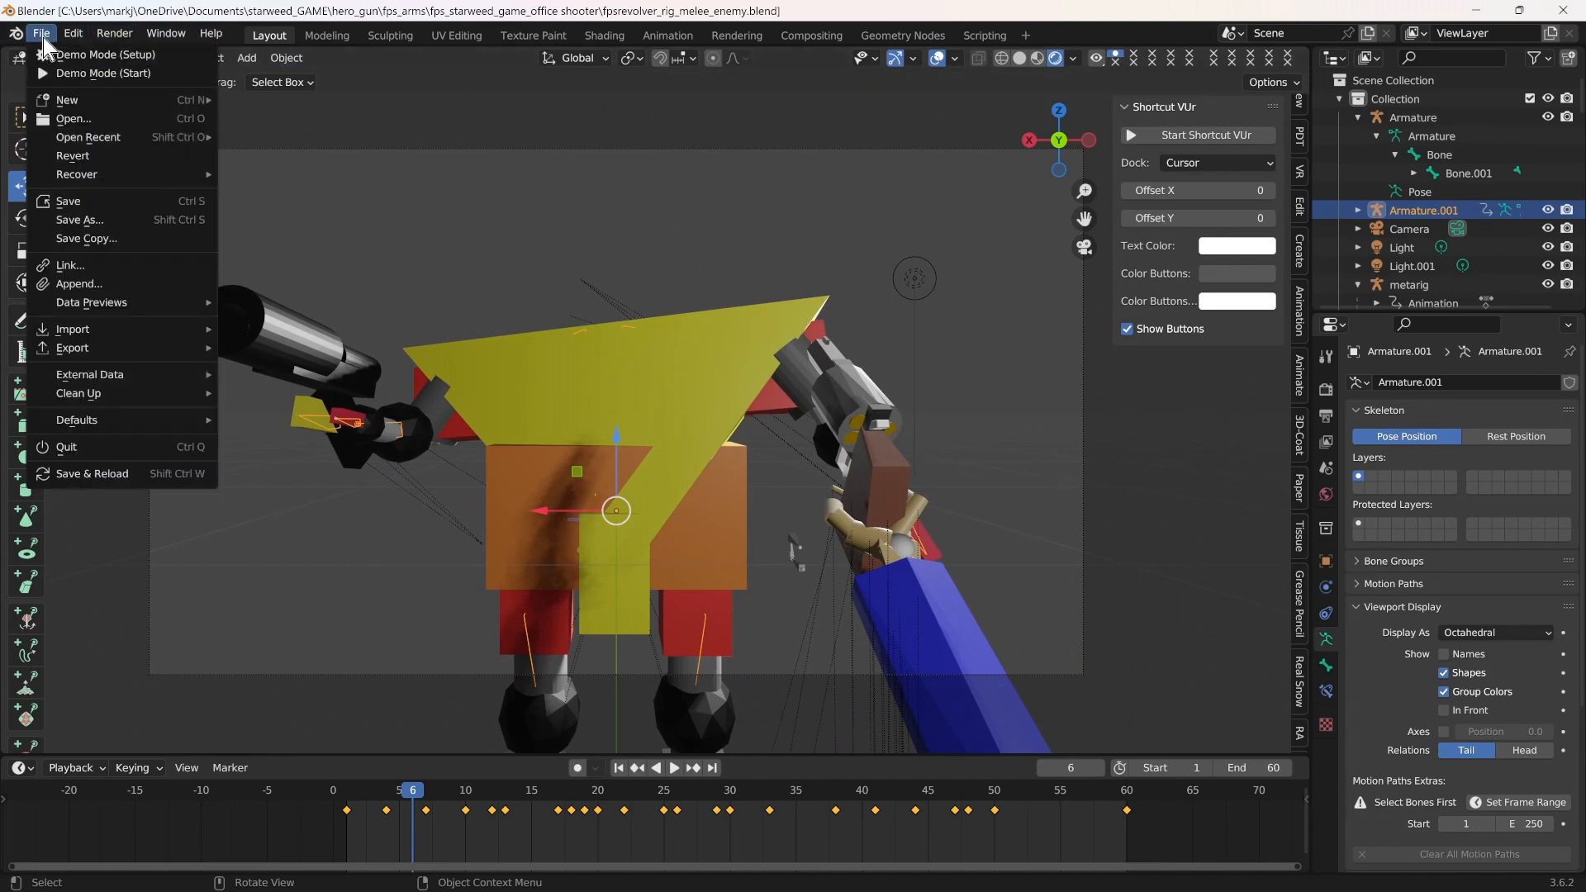
left_click(69, 202)
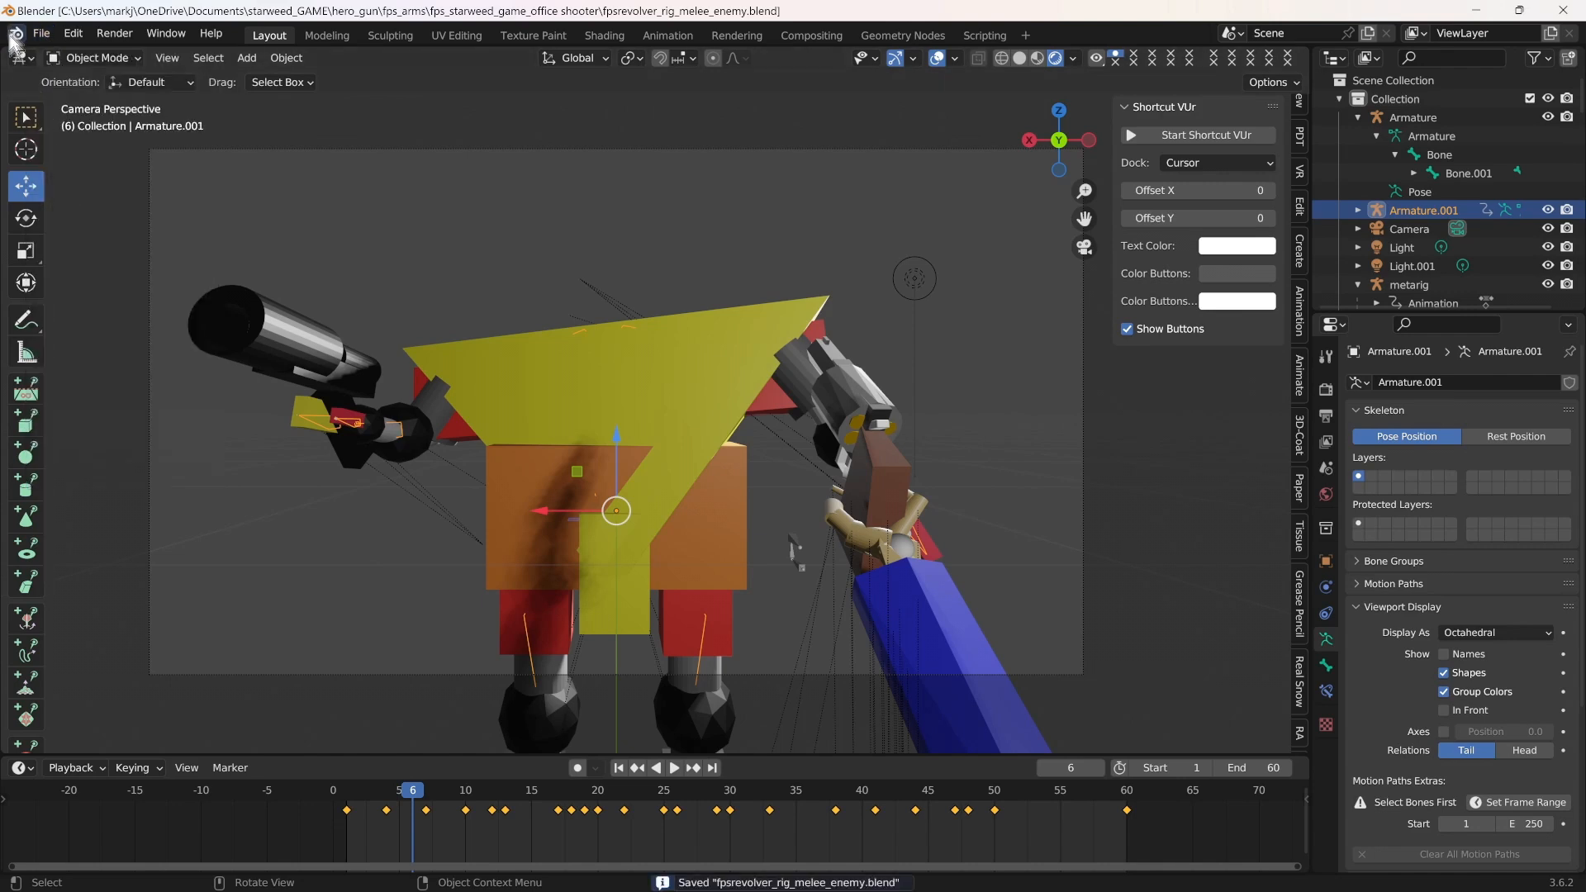
left_click(46, 36)
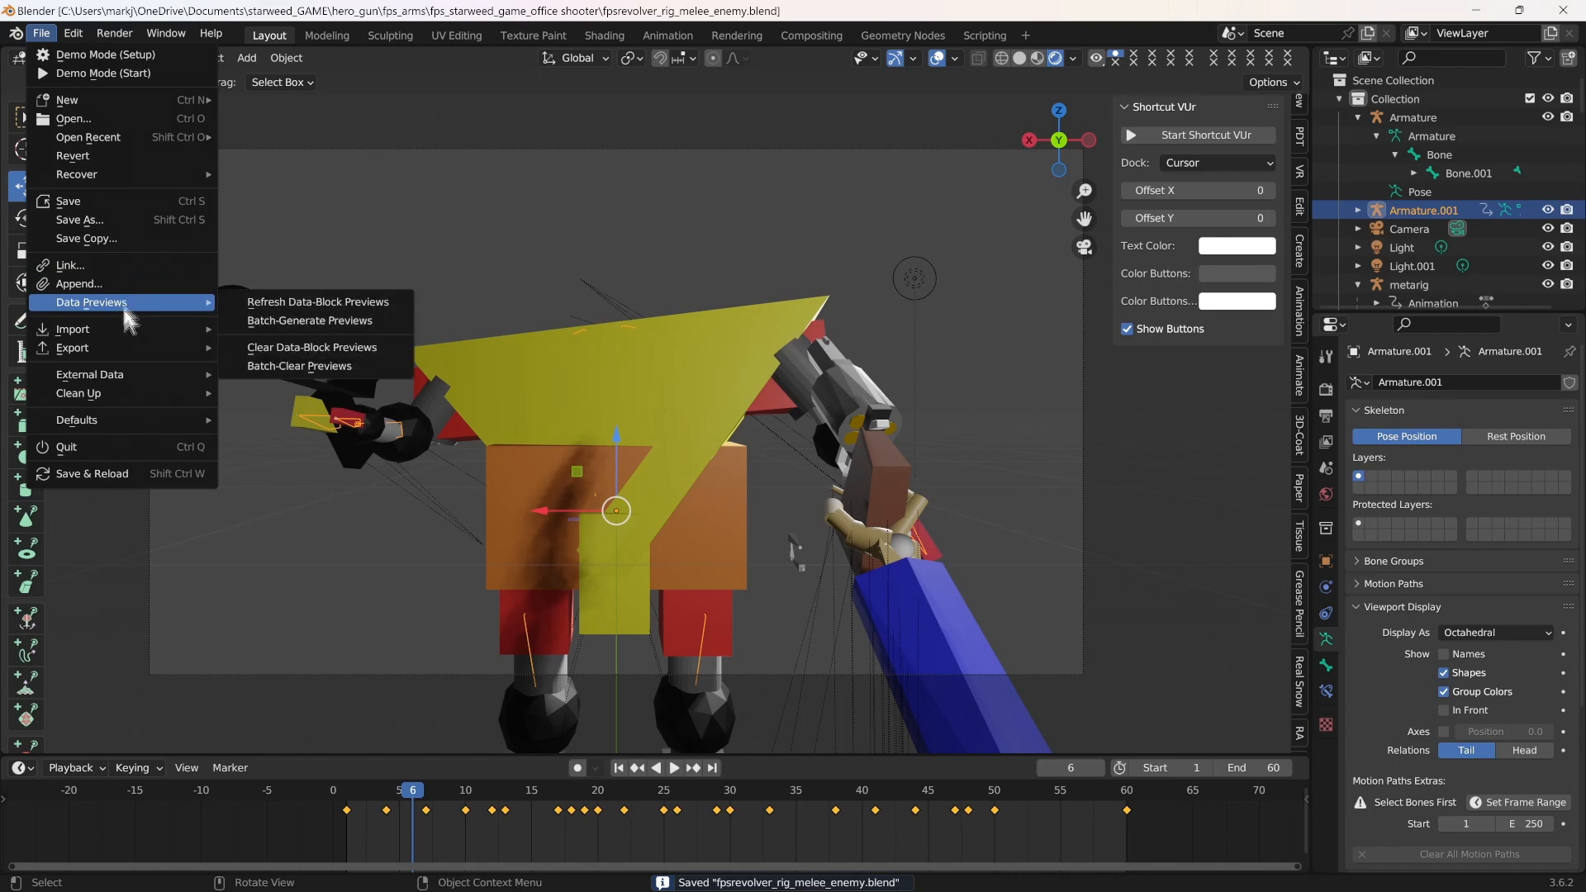
Open the recent file tchar_gun_hurt2.blend
mouse_move(111, 181)
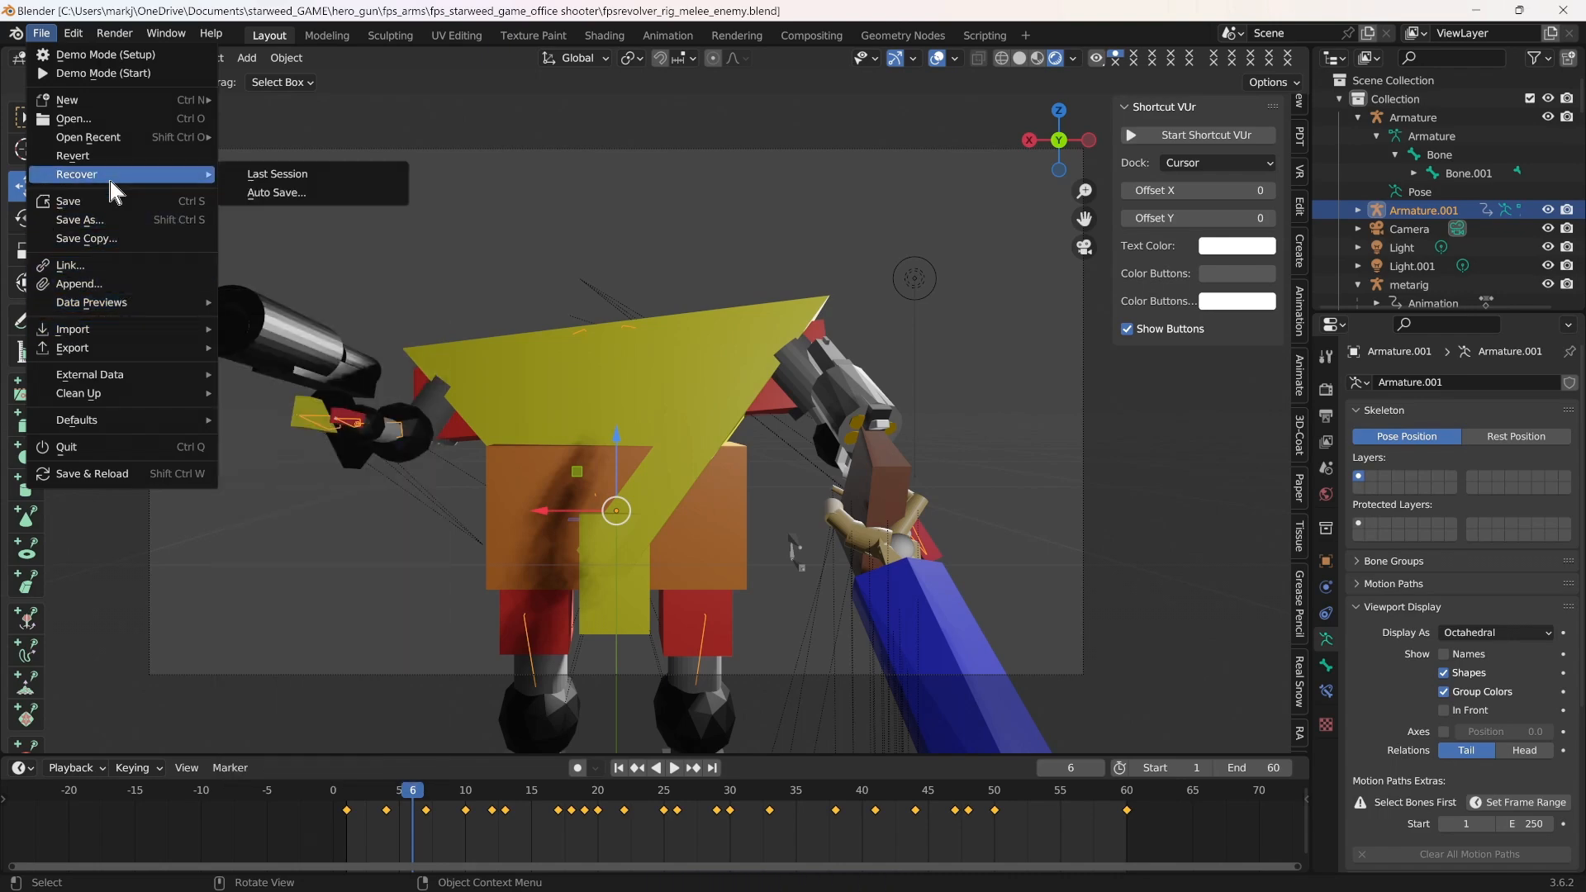
mouse_move(119, 137)
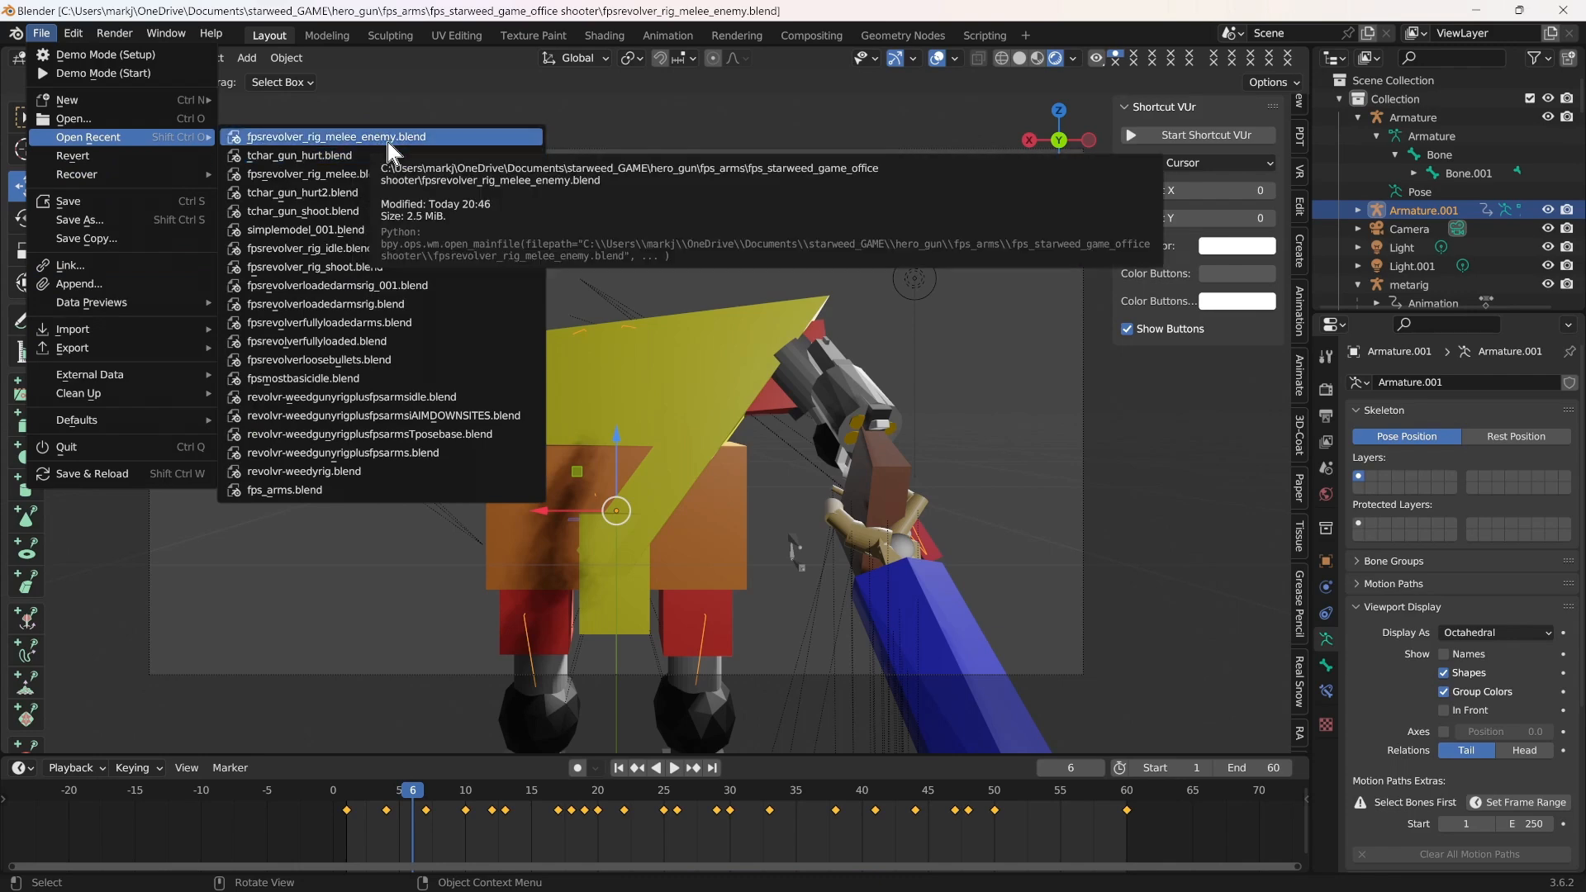
left_click(366, 191)
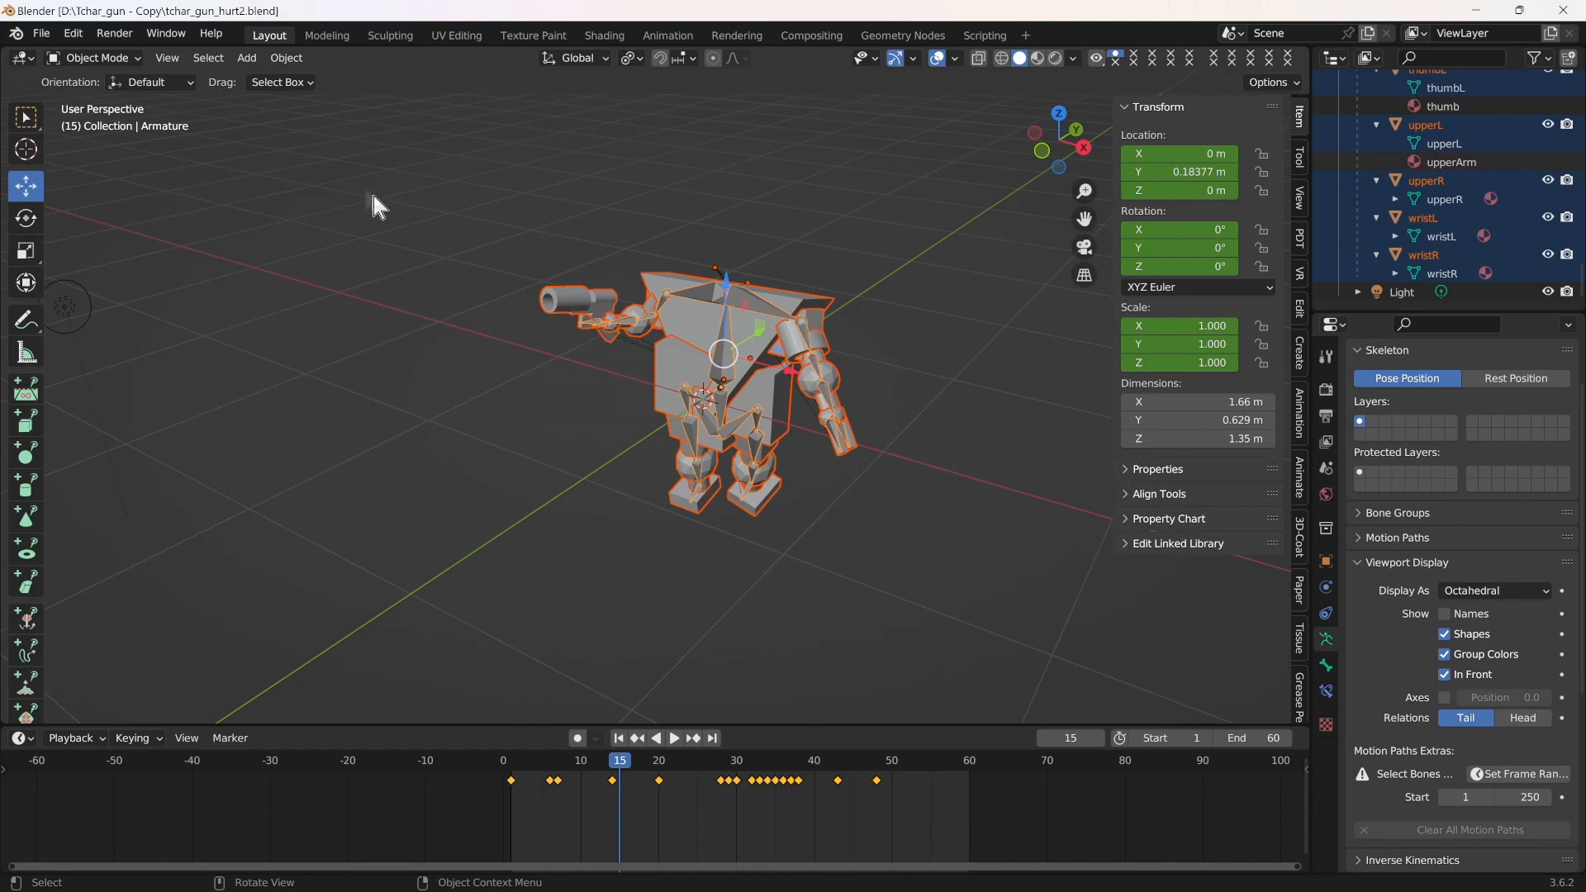
Switch the viewport to rendered shading and turn off In Front display for the enemy armature's bones
left_click(1057, 59)
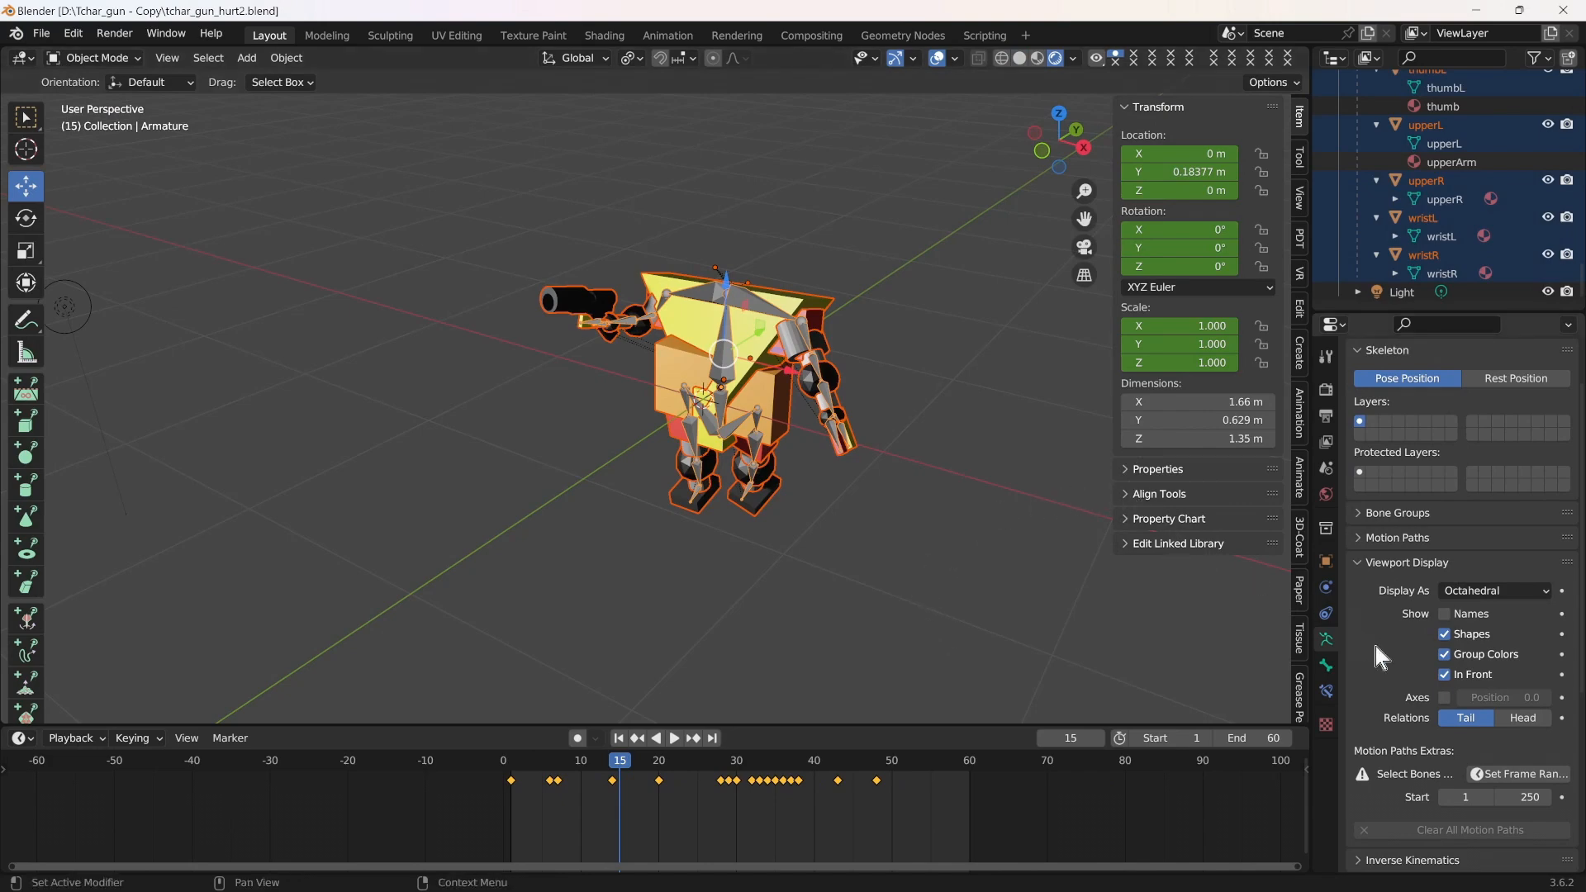
left_click(1445, 675)
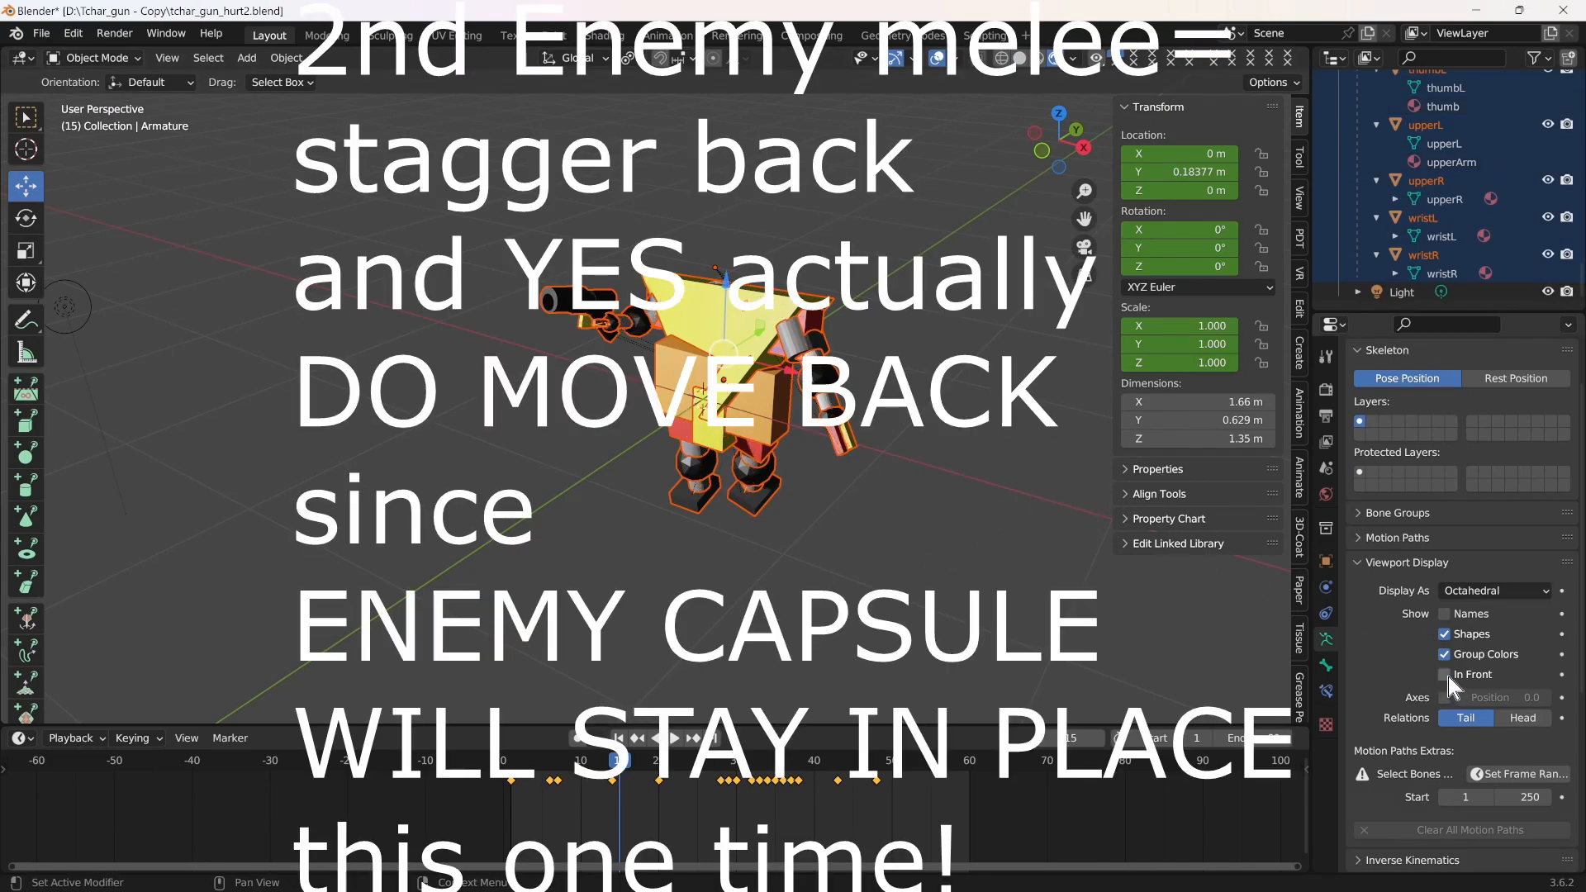
Play the enemy's second melee stagger animation from an angled close view, stop it at frame 37 and save the file under its existing name
scroll(1009, 473, "up", 7)
scroll(1008, 523, "down", 4)
middle_click_drag(1008, 520, 1057, 544)
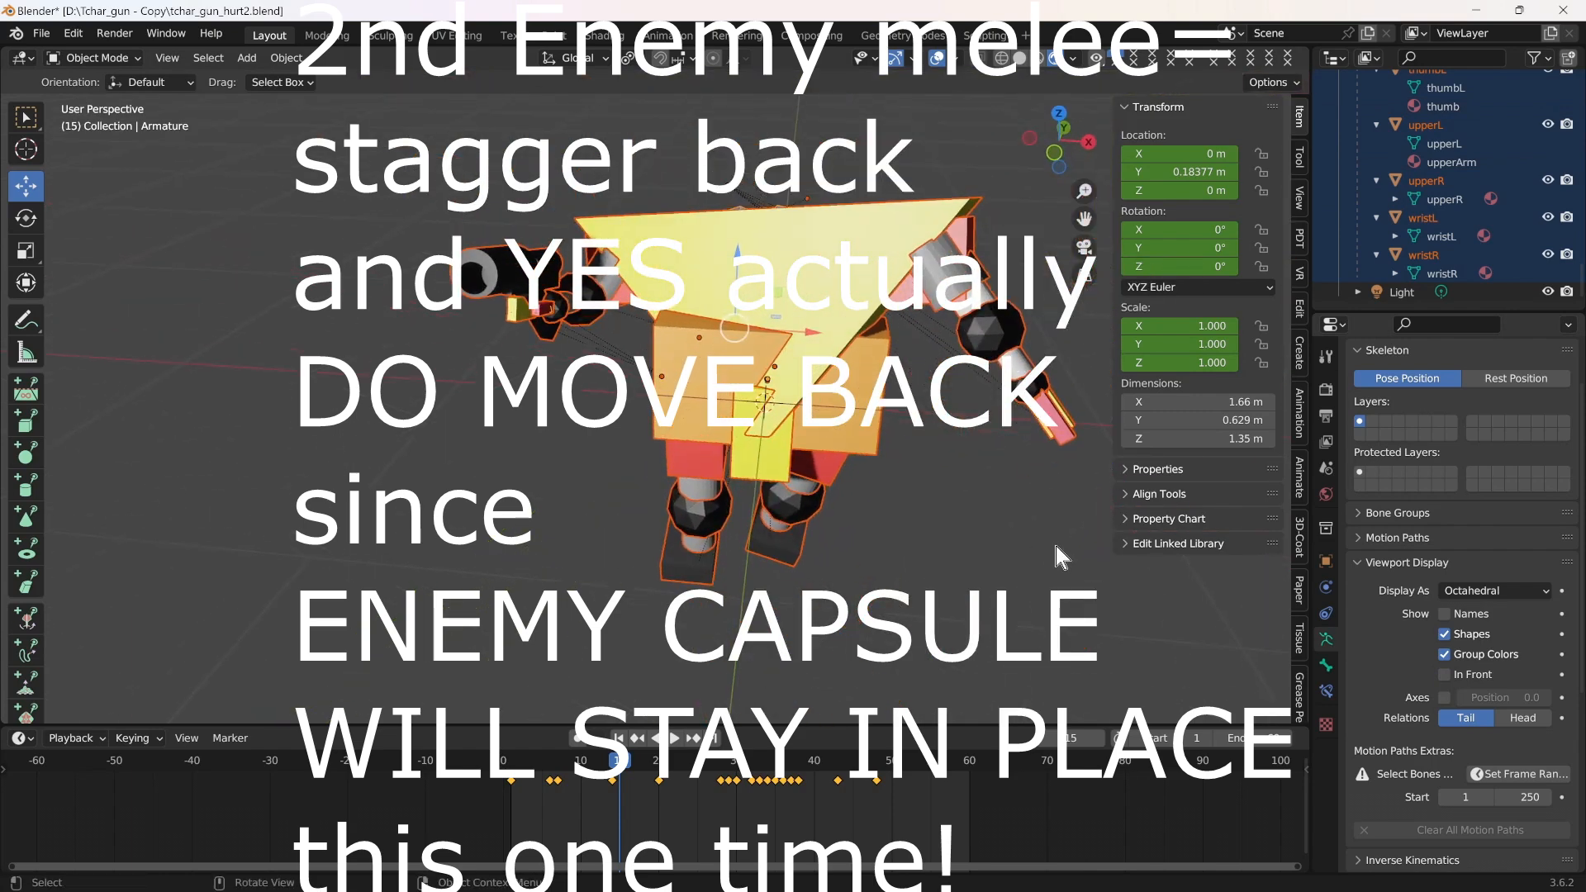
middle_click_drag(1028, 607, 935, 618)
left_click(676, 739)
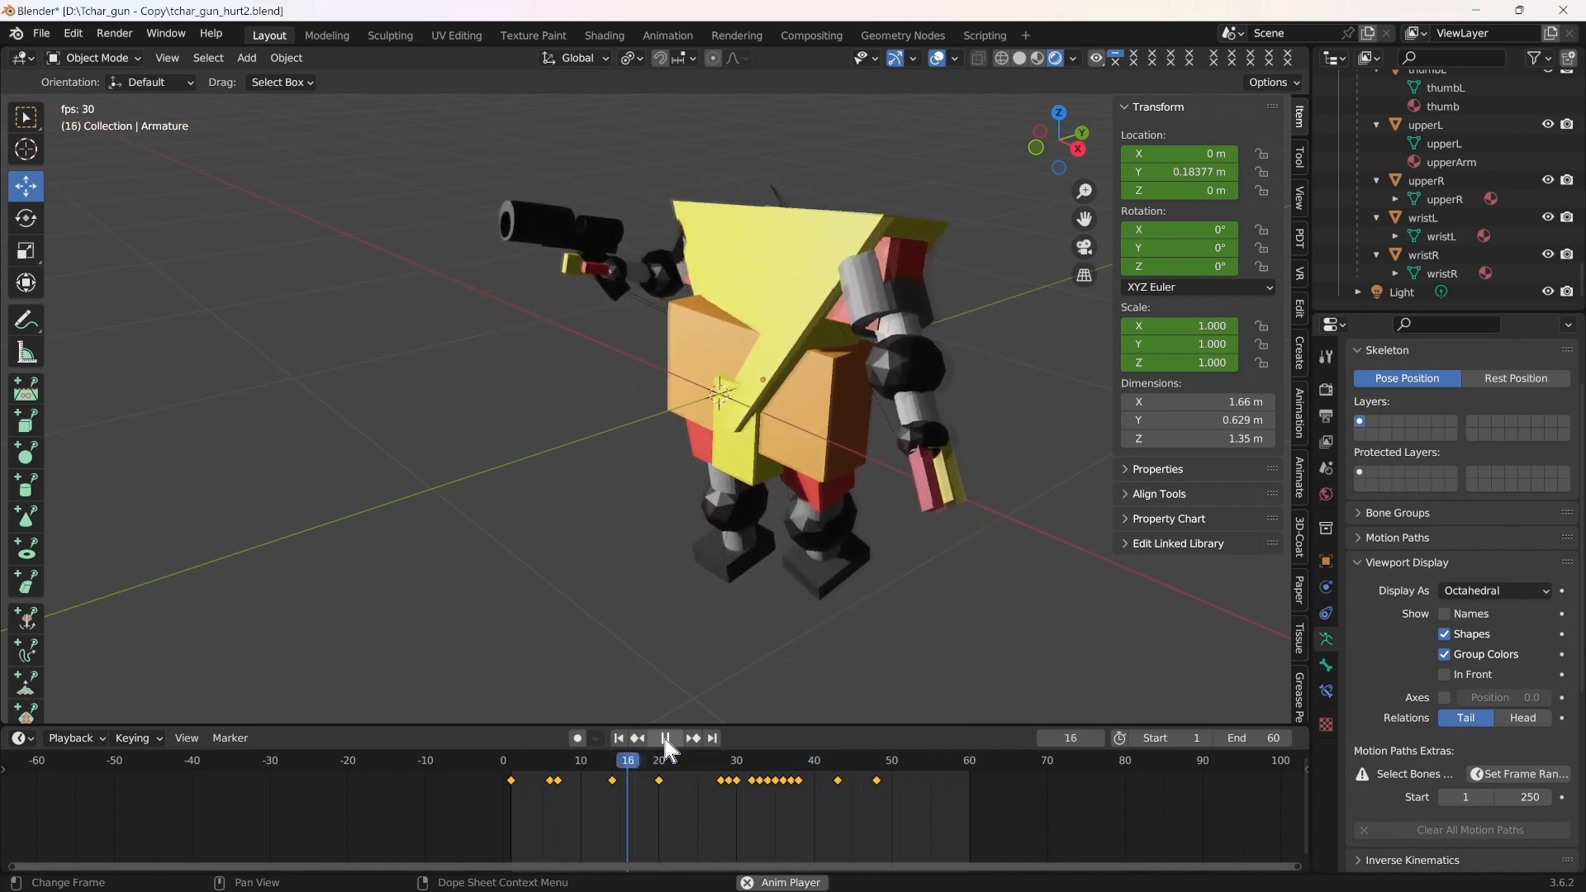
left_click(666, 738)
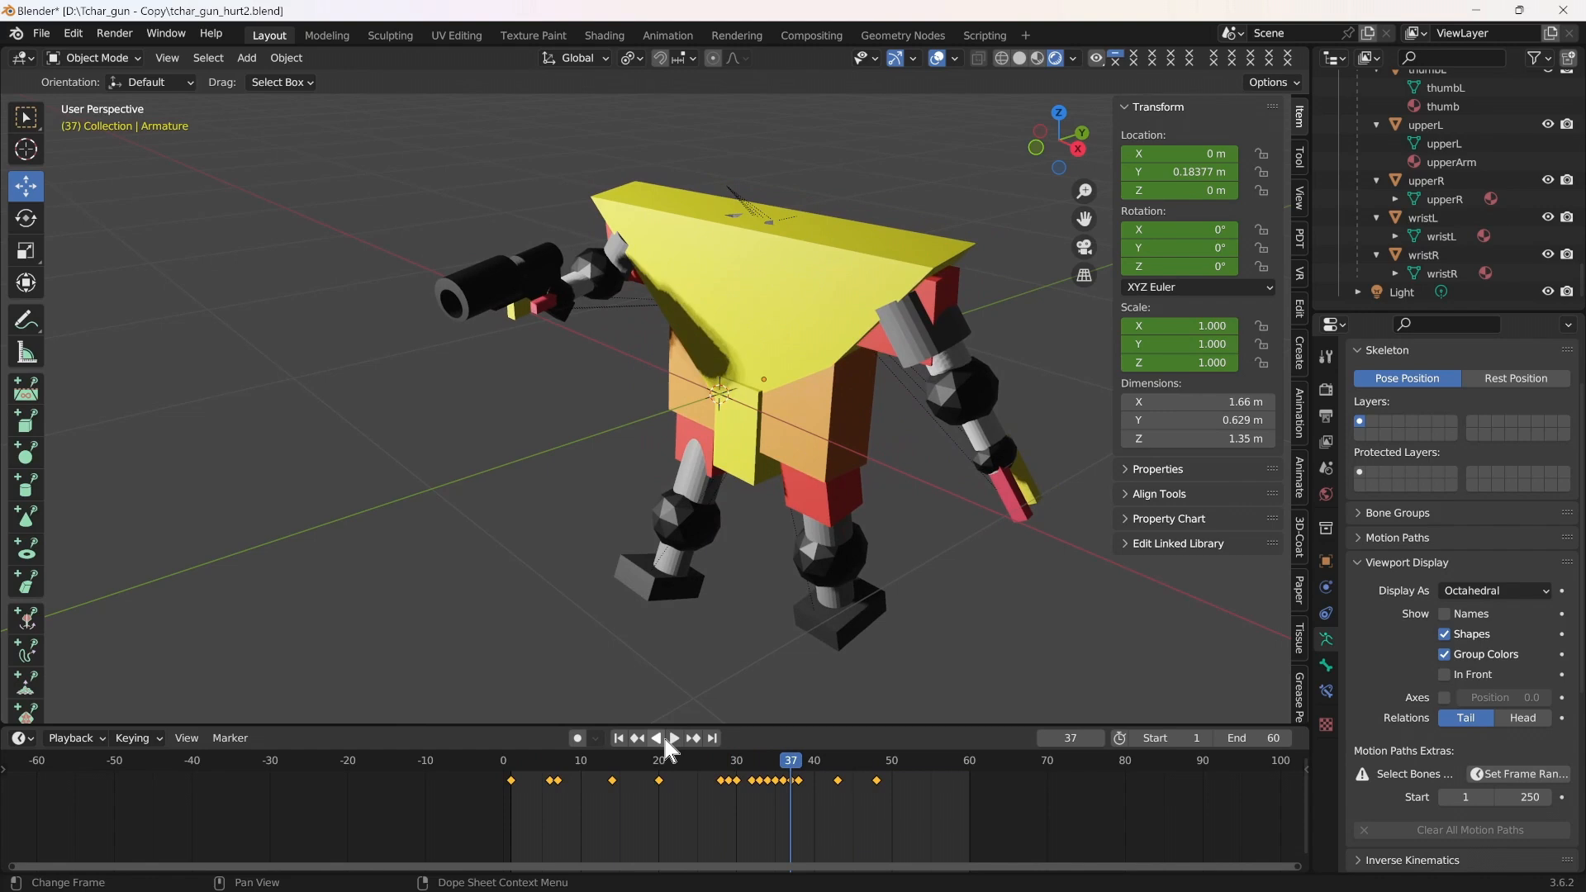
left_click(41, 35)
left_click(65, 200)
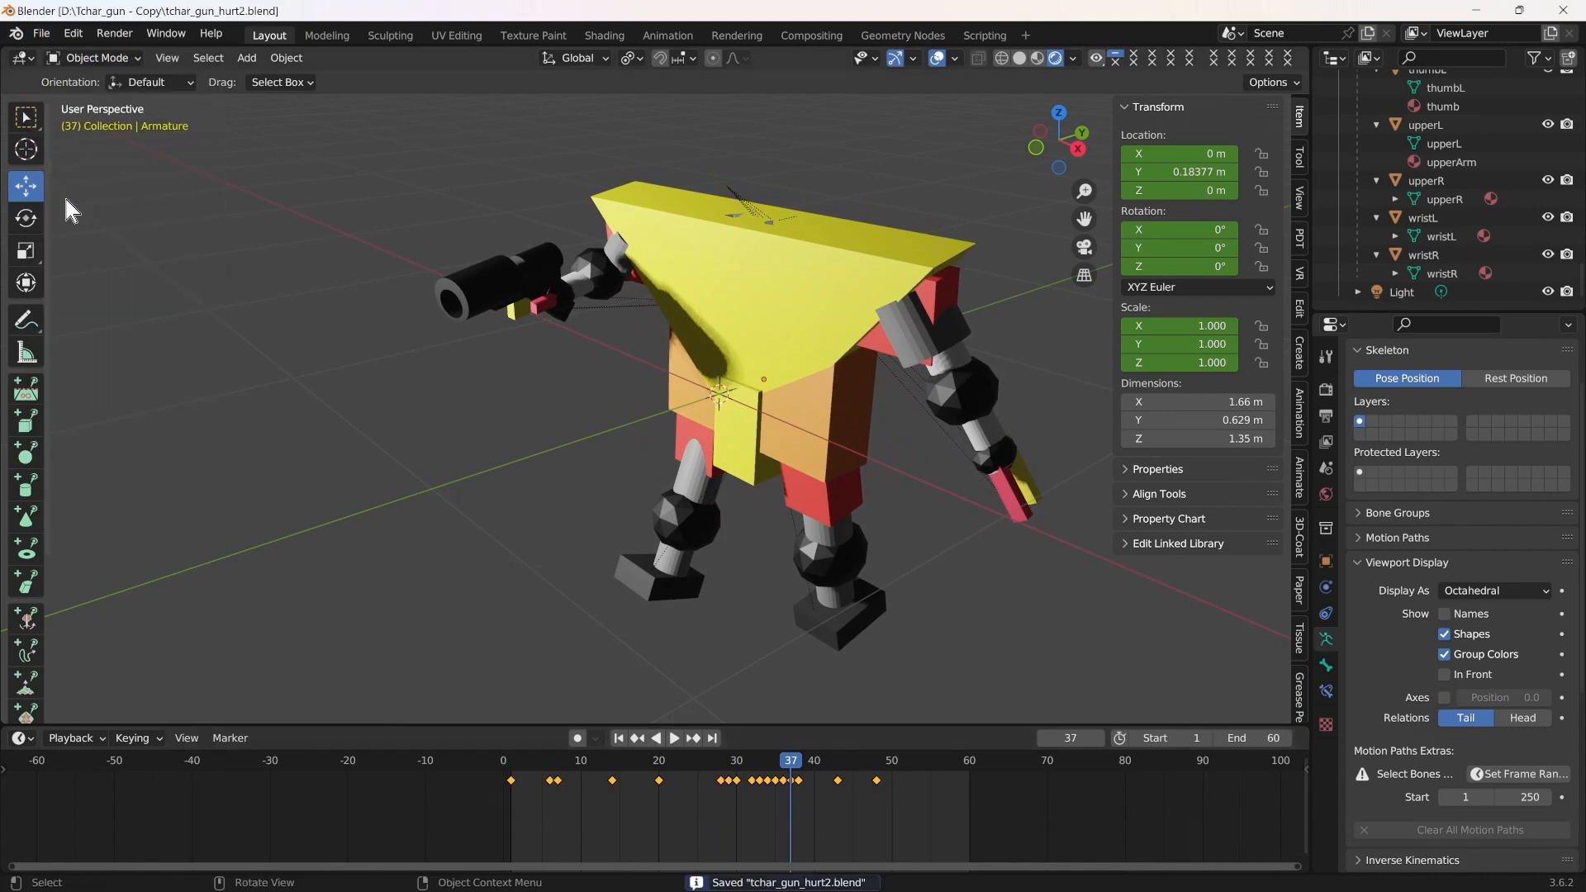